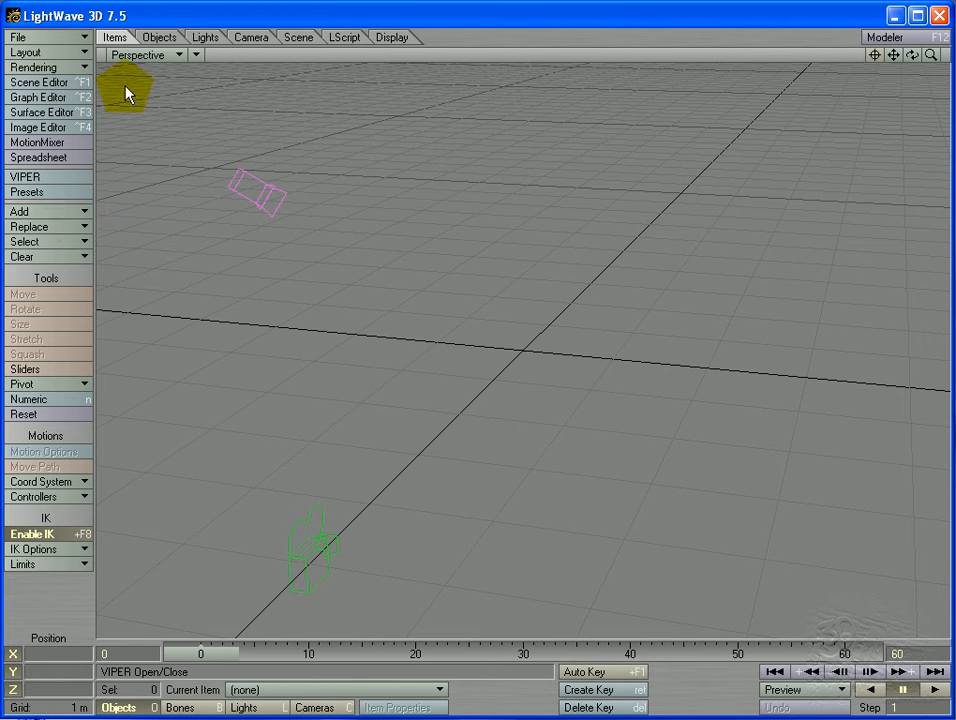
Load the Wheel5 object from the Objects folder into the scene.
click(70, 212)
mouse_move(68, 214)
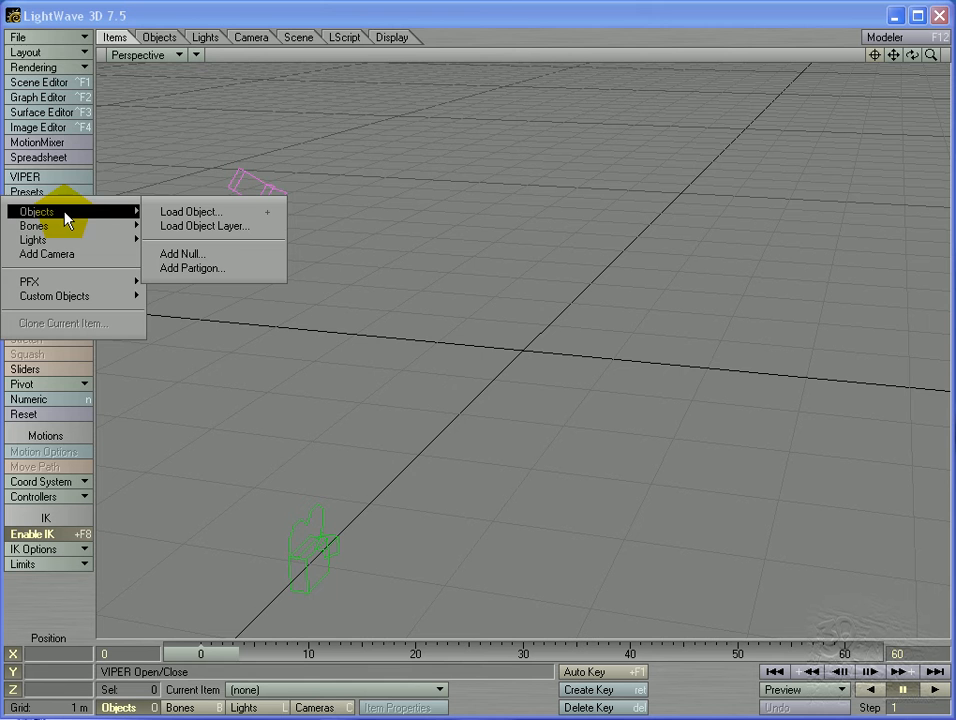
click(183, 211)
click(130, 163)
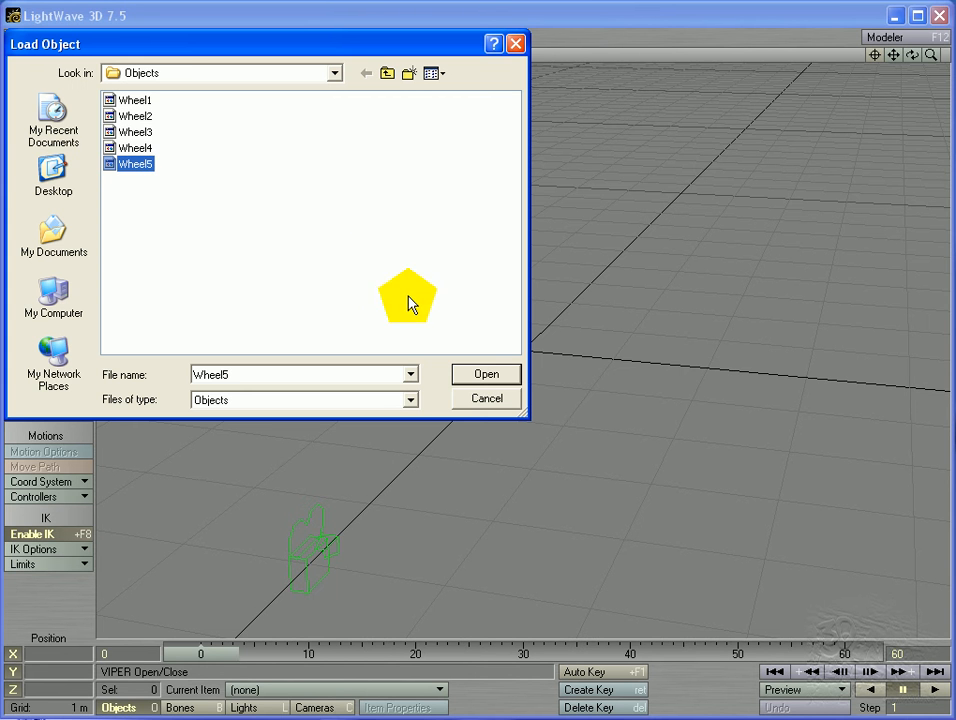
click(487, 374)
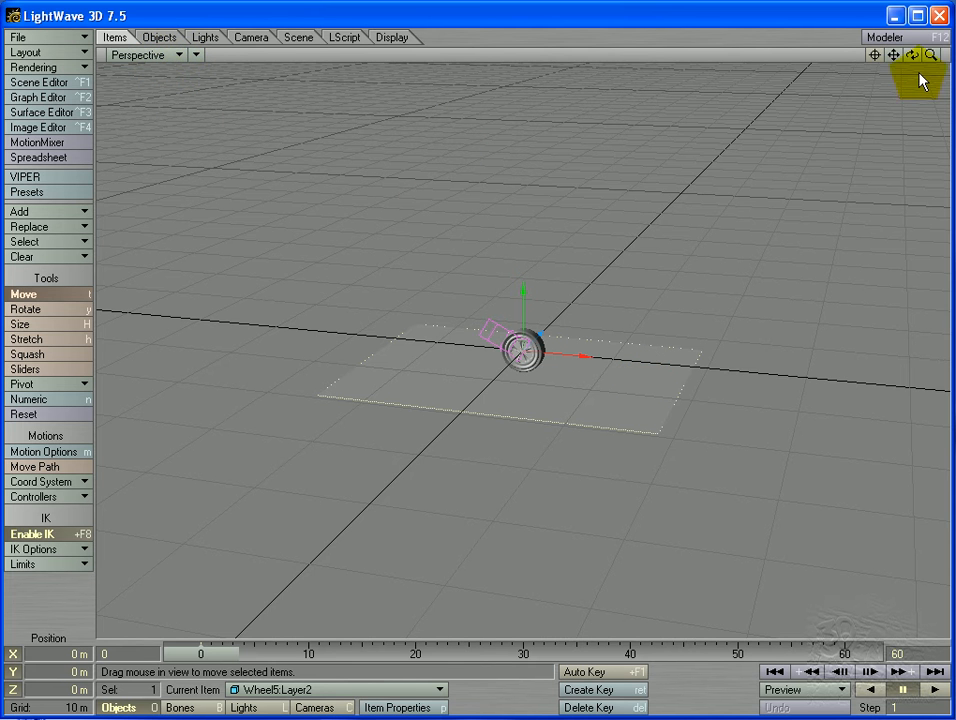
Switch the viewport from Perspective to Camera View and select the camera as the current item.
drag(912, 54, 913, 58)
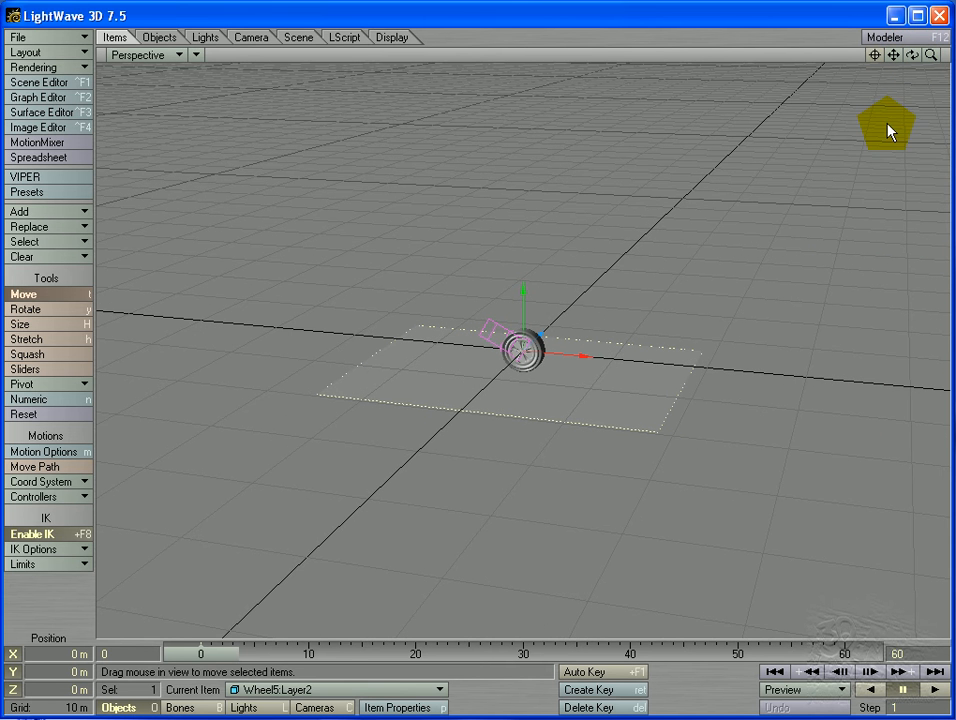
click(160, 55)
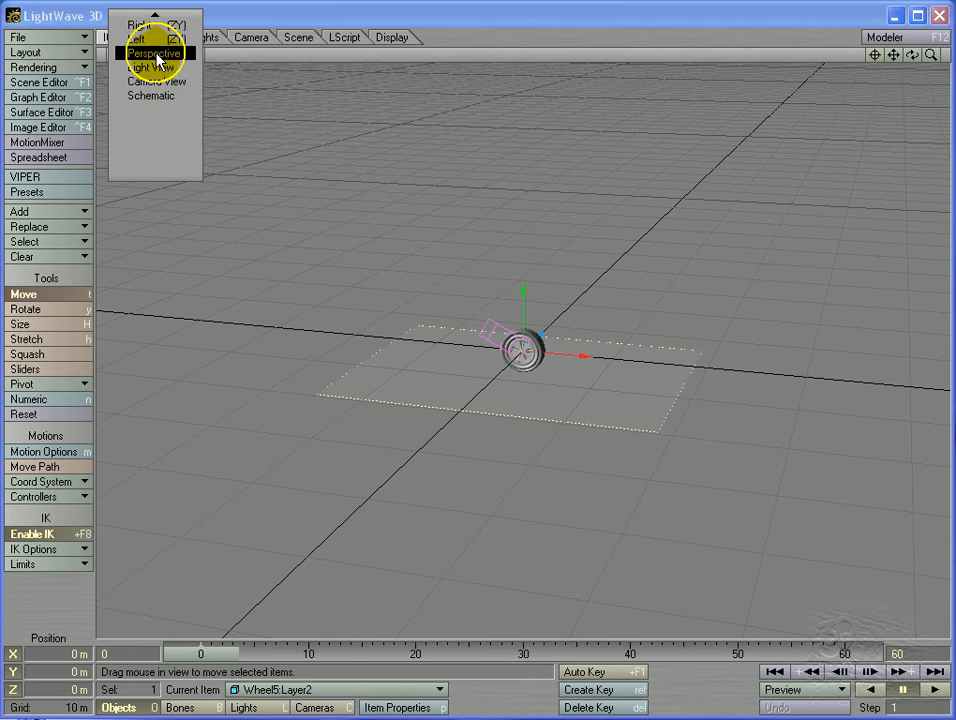
click(165, 88)
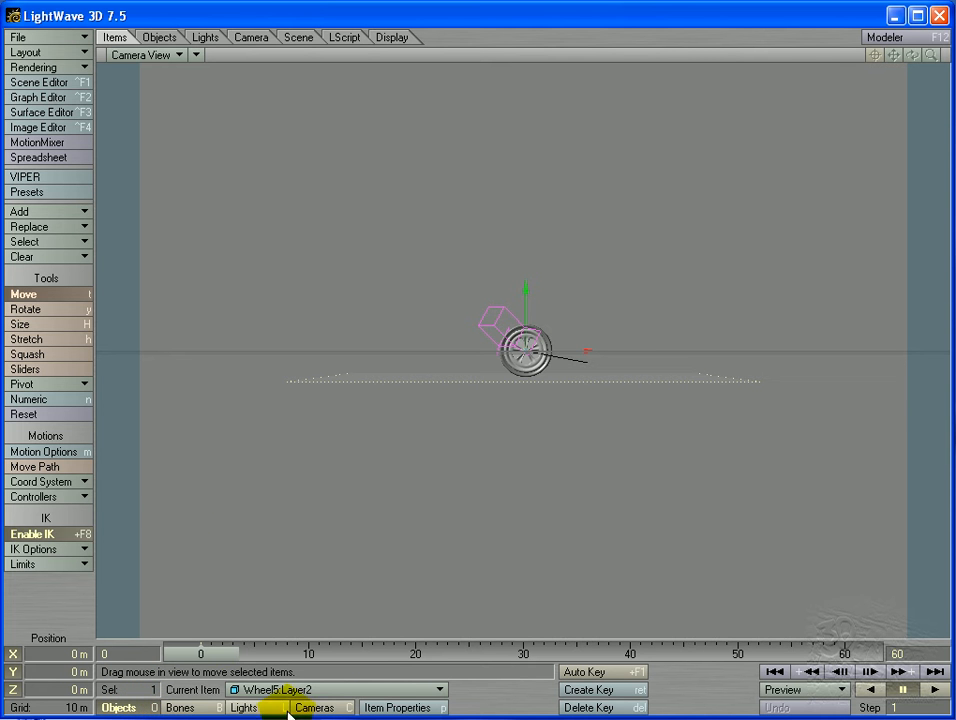
click(318, 707)
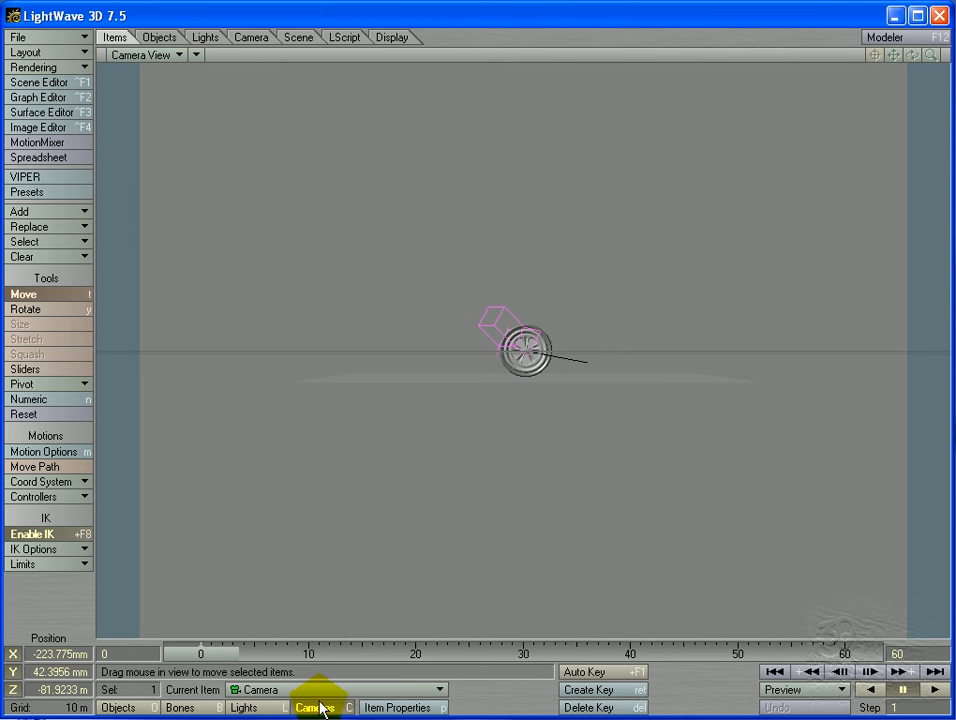
Move the camera closer to the wheel and higher, to about X 5.5 m, Y 4.6 m, Z -10.3 m.
click(47, 297)
drag(483, 446, 453, 325)
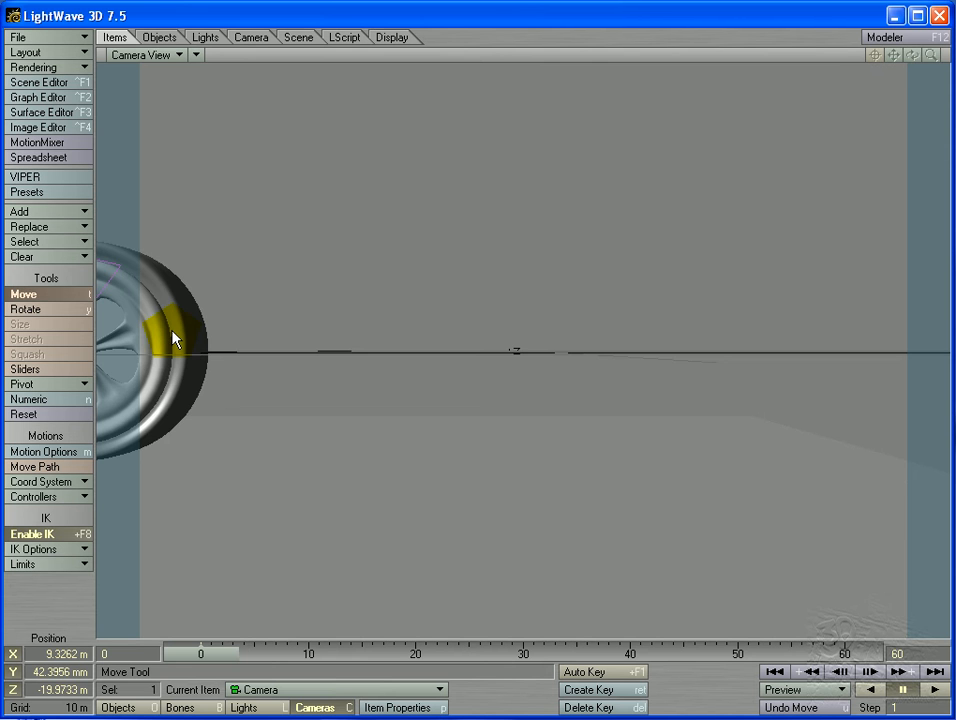
drag(324, 381, 390, 385)
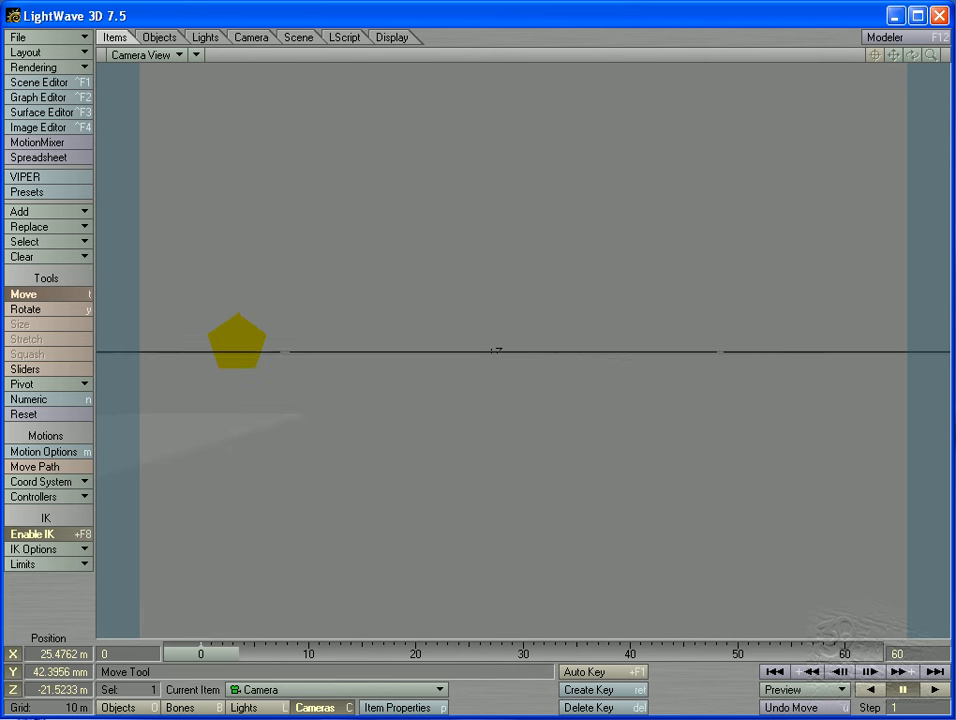
drag(258, 345, 234, 342)
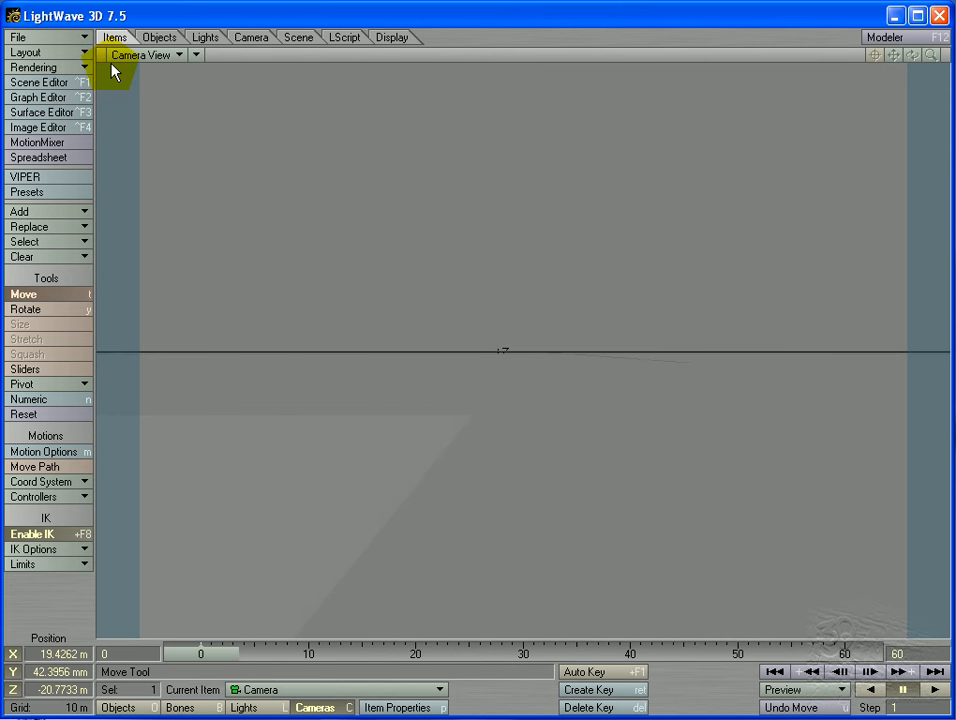
click(141, 56)
click(146, 57)
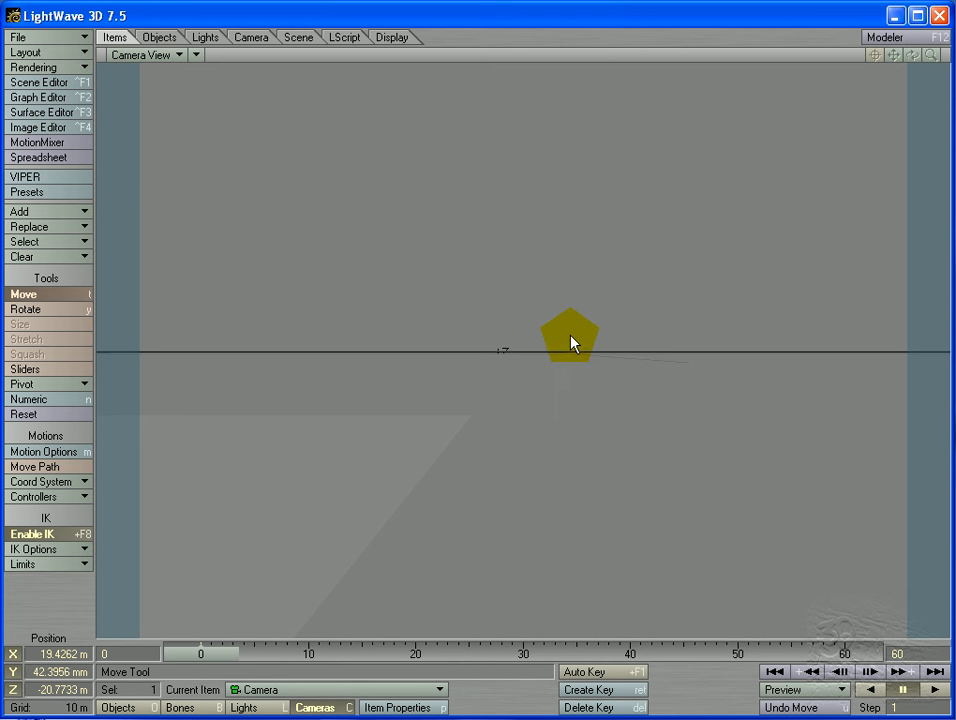
drag(624, 325, 351, 311)
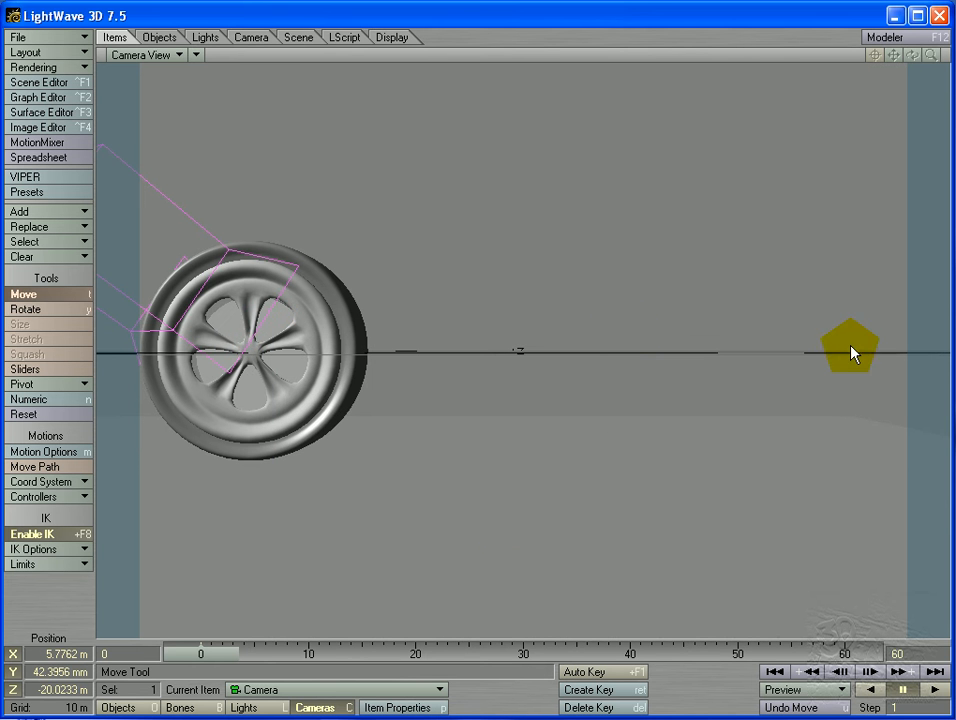
drag(499, 429, 499, 410)
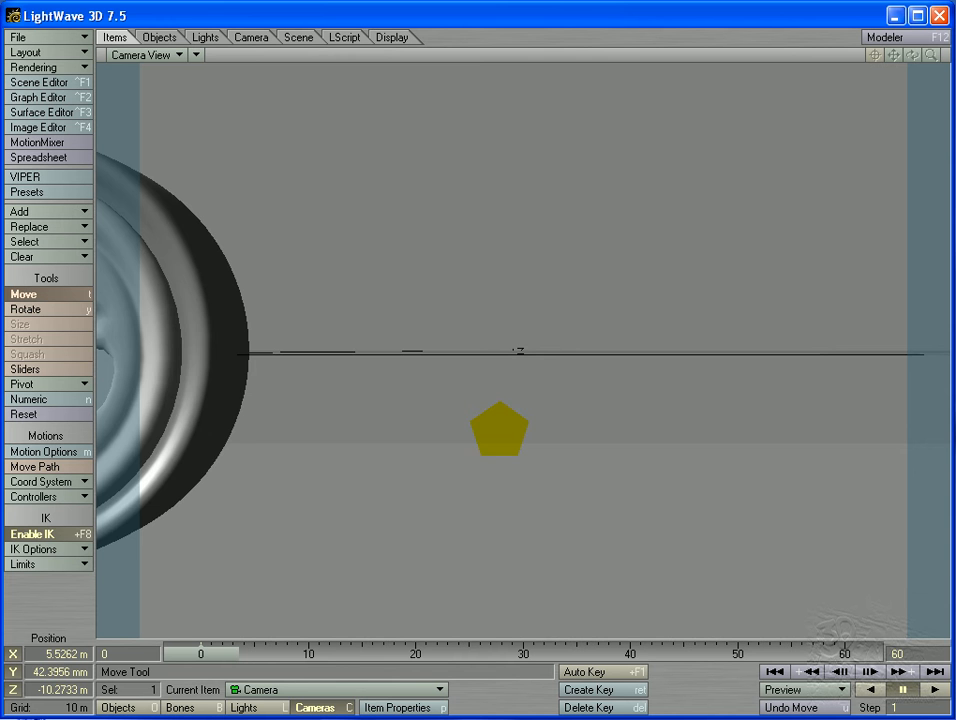
right_drag(471, 440, 471, 395)
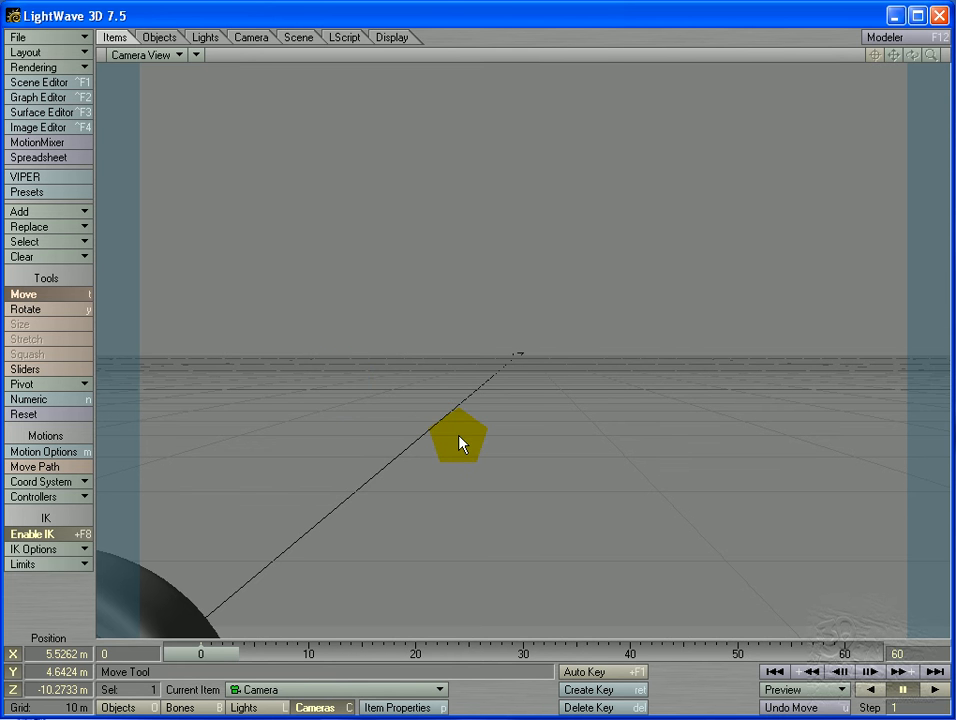
Frame the wheel by rotating the camera to about heading -45° and pitch 26° and moving it to about X 6.8 m, Z -6.3 m.
click(86, 311)
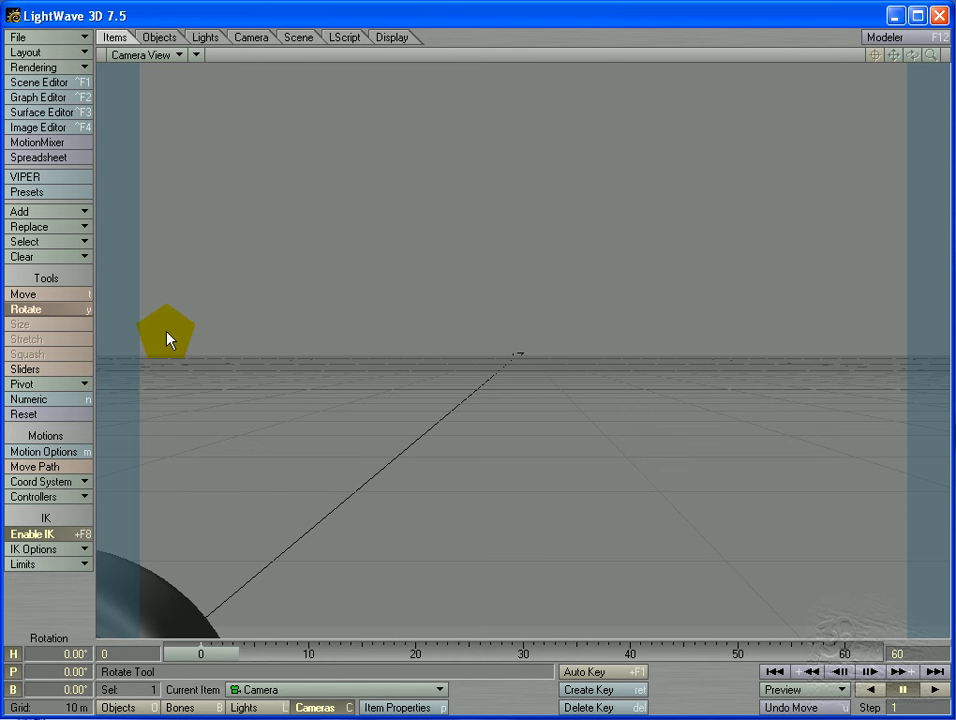
mouse_move(491, 310)
mouse_down()
mouse_move(455, 342)
mouse_move(492, 318)
mouse_up()
click(70, 294)
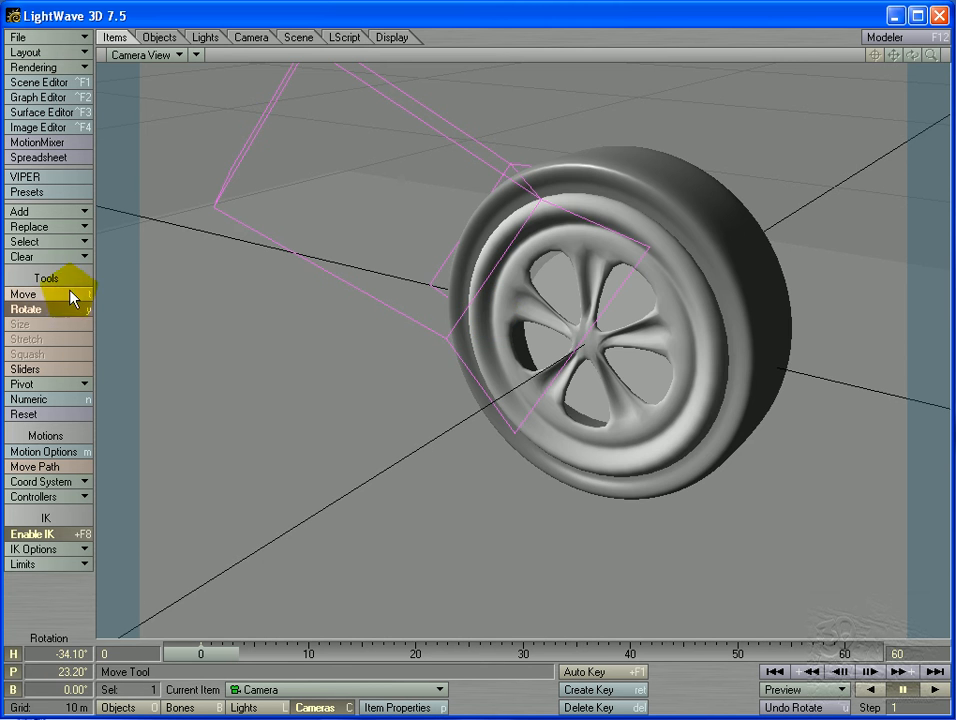
drag(224, 331, 337, 341)
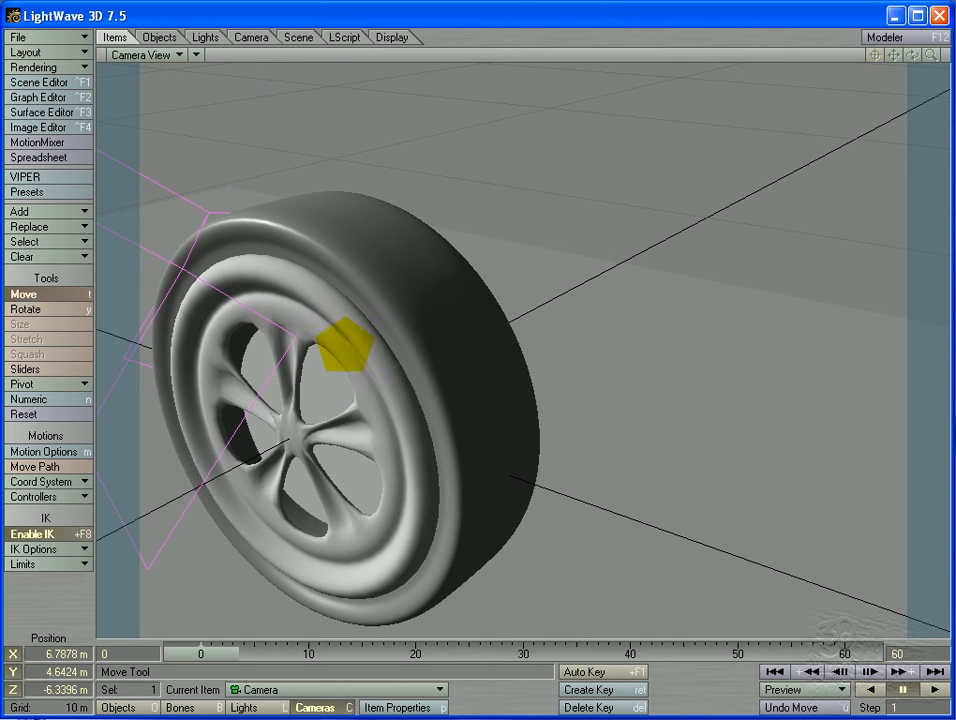
key(y)
drag(431, 299, 499, 318)
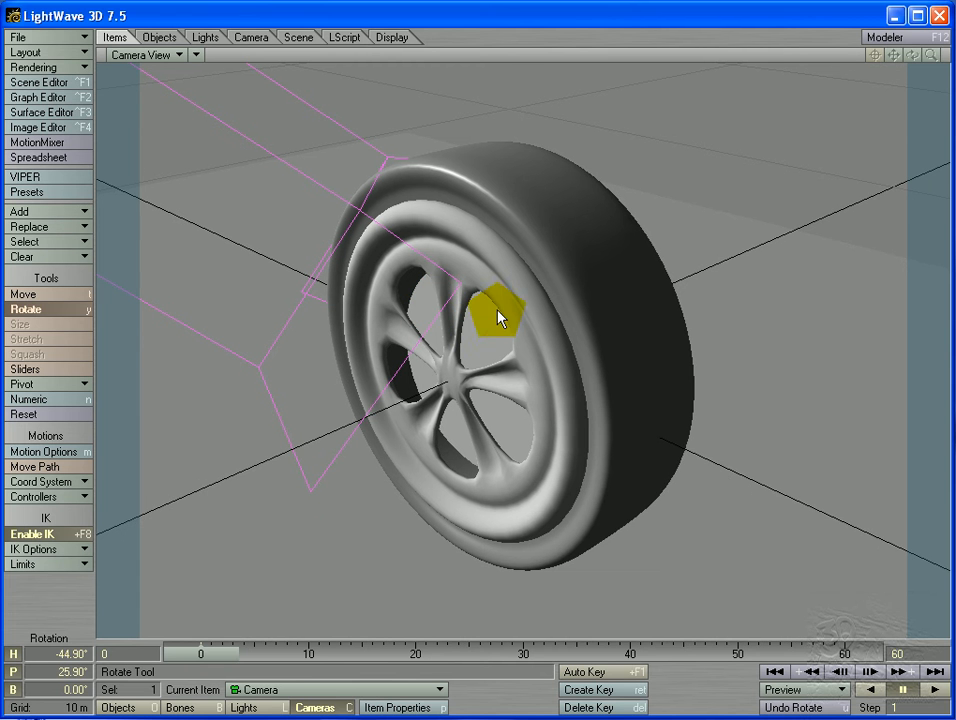
Create a motion key for the camera at frame 0, covering all position, rotation and scale channels.
click(595, 692)
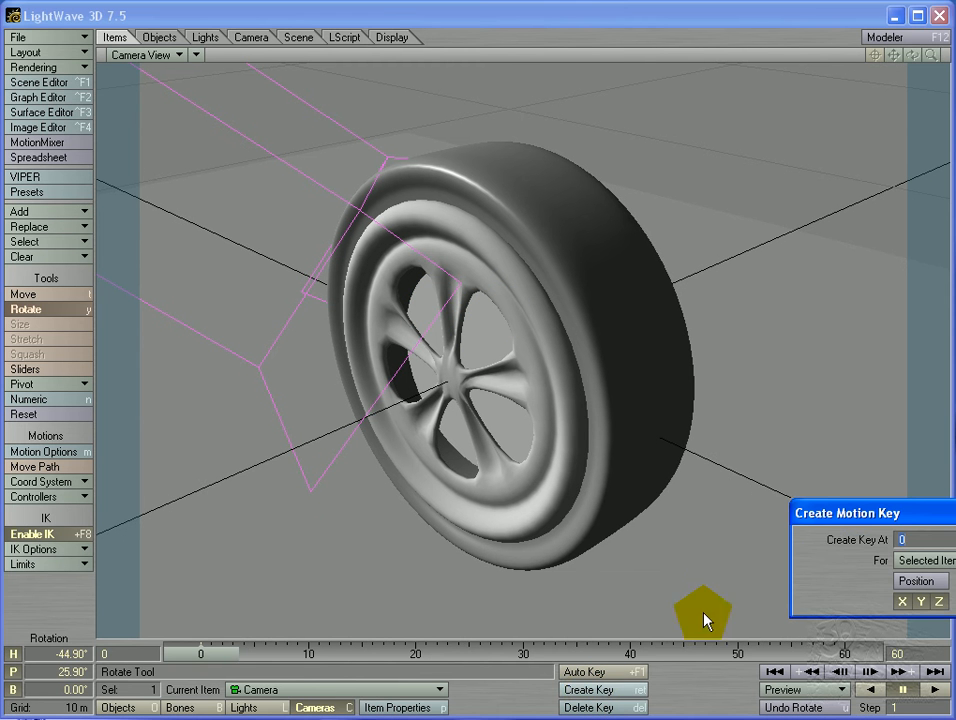
drag(909, 506, 467, 290)
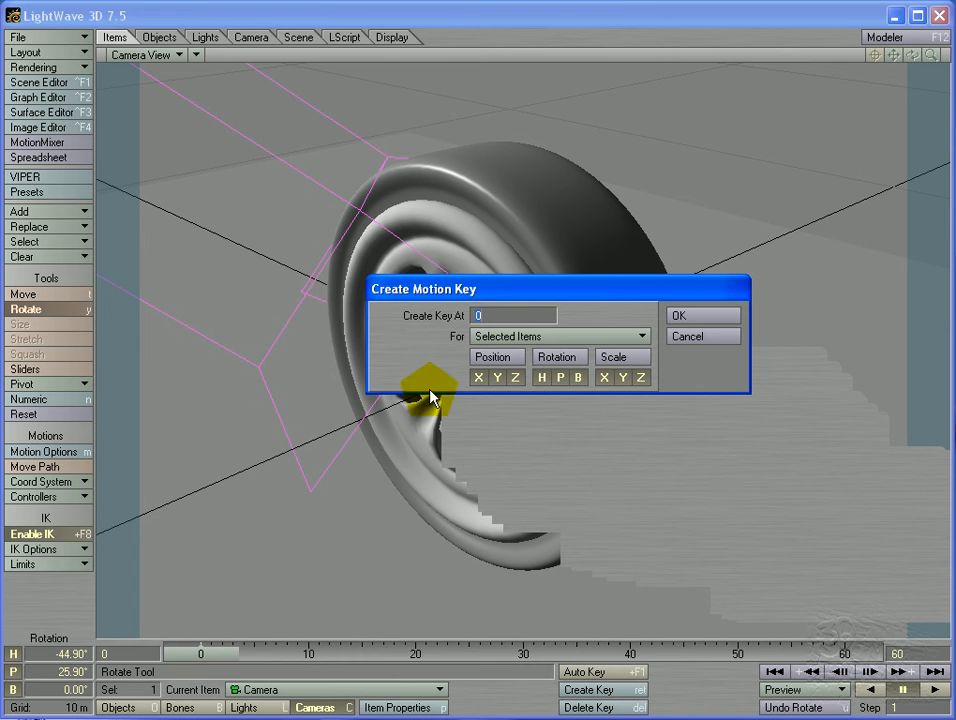
click(672, 318)
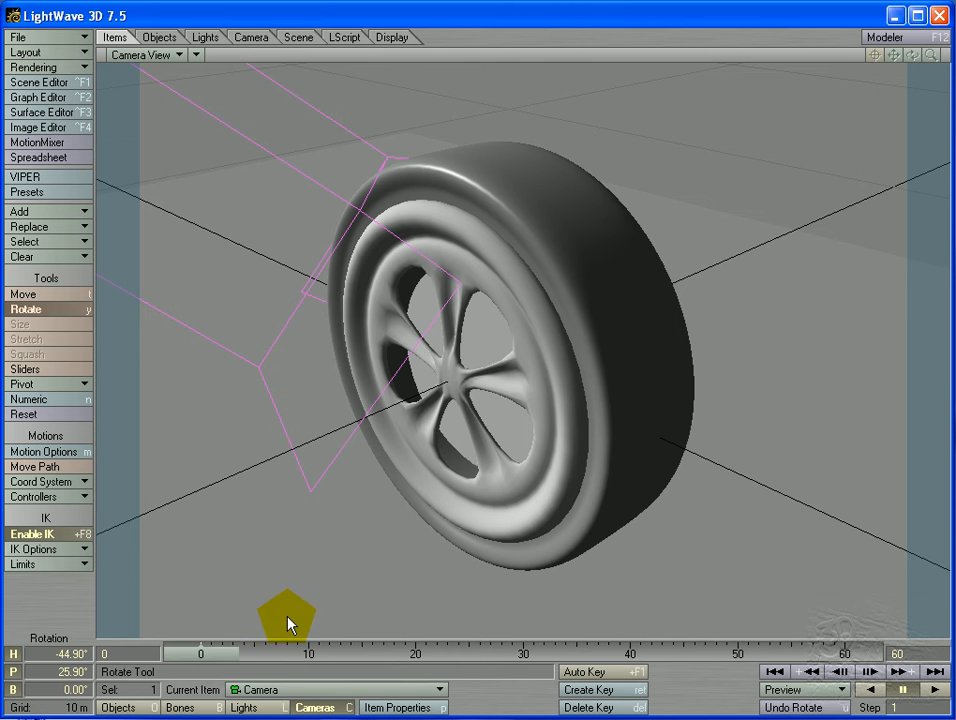
mouse_move(200, 652)
mouse_down()
mouse_move(319, 652)
mouse_move(200, 652)
mouse_up()
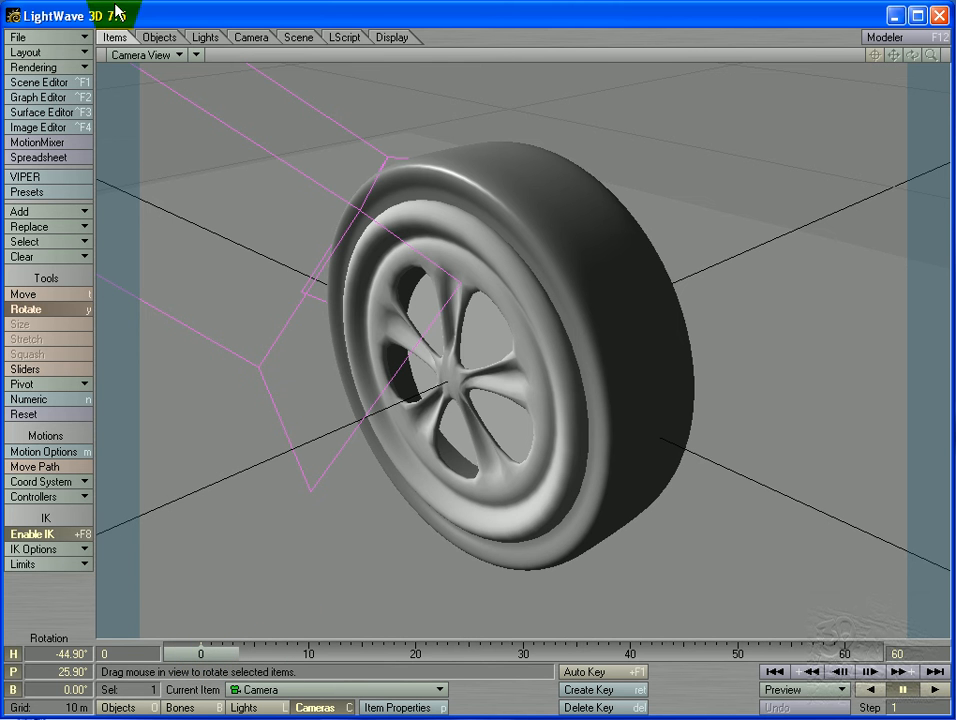
Save the scene as TireSetup in the Scenes folder of the 3dGarage directory on Local Disk (C:).
click(86, 42)
mouse_move(66, 63)
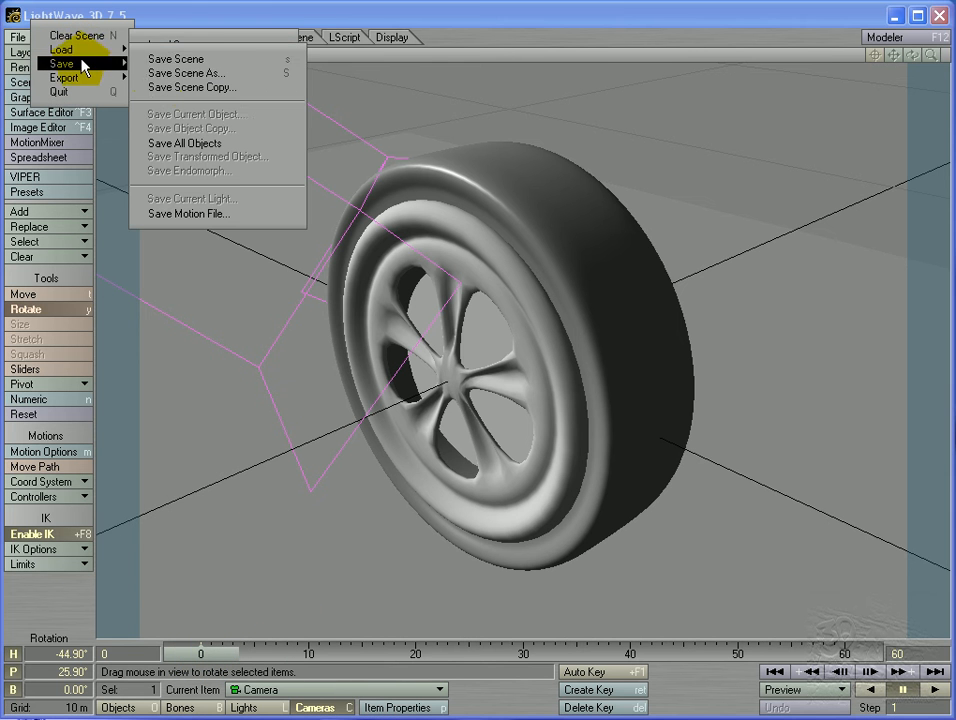
click(158, 78)
click(200, 80)
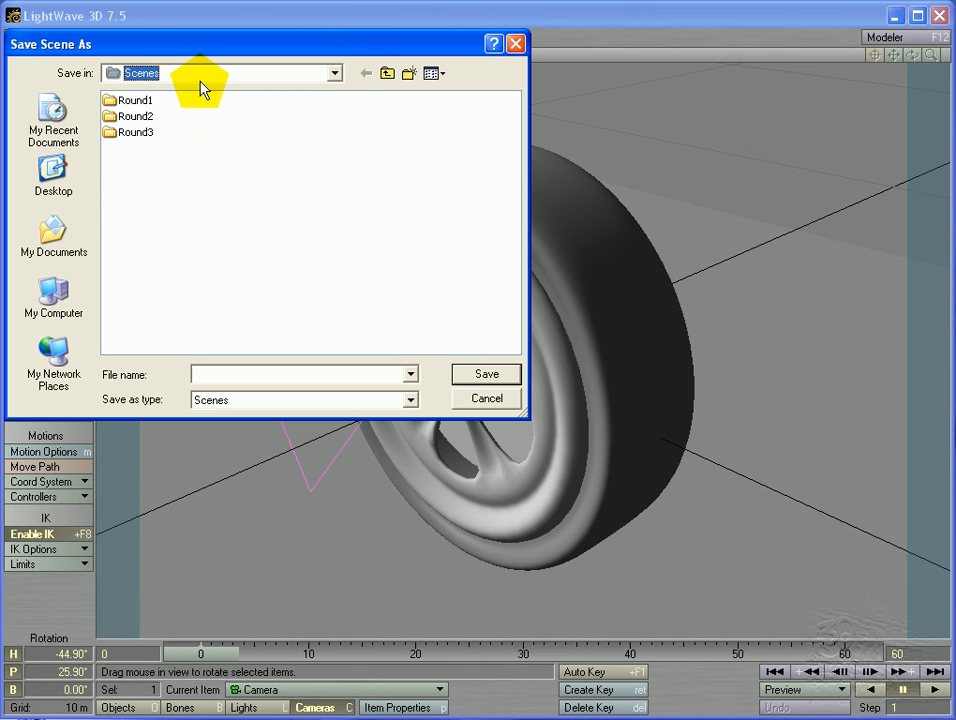
click(185, 155)
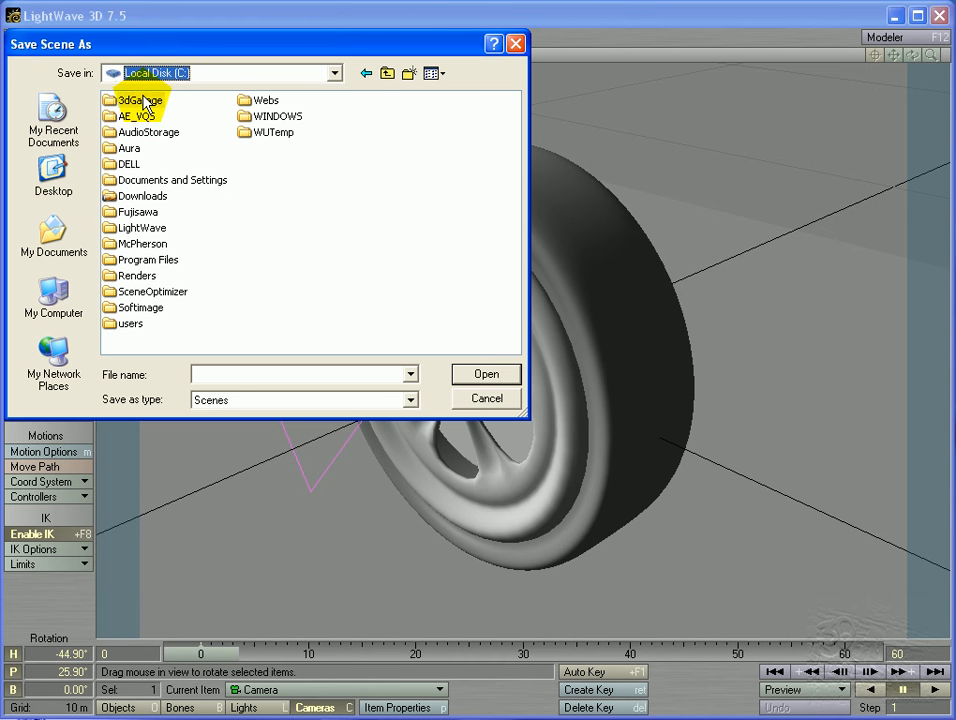
double_click(140, 100)
click(150, 100)
double_click(145, 133)
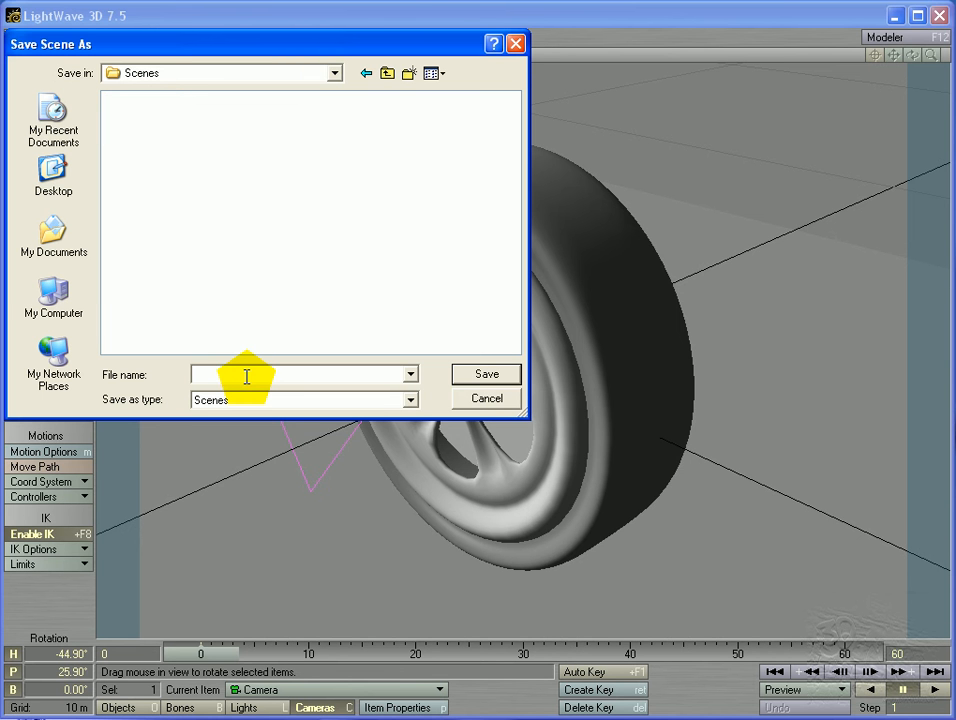
text(TireSetup)
key(Return)
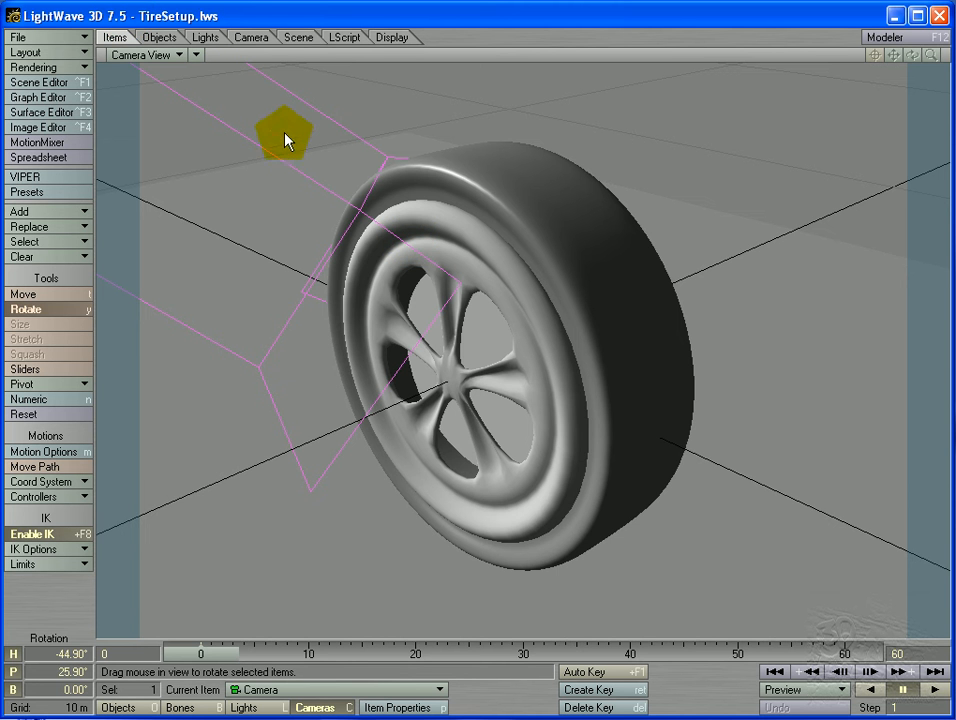
Move the light to about X -12.9 m, Z -11.6 m and create a motion key for it at frame 0.
click(268, 162)
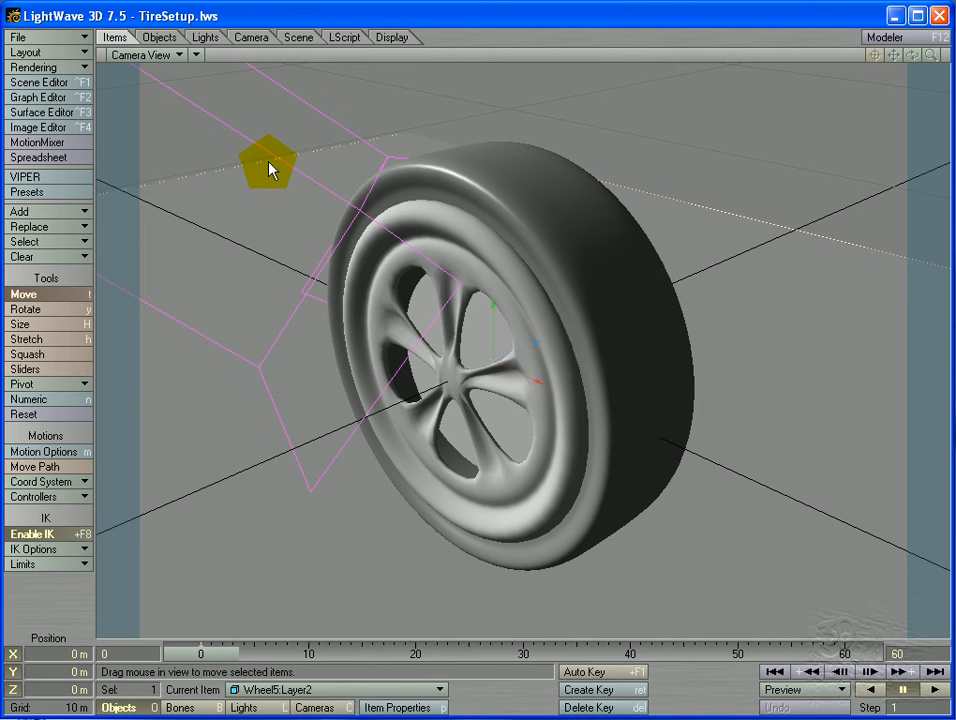
key(shift+l)
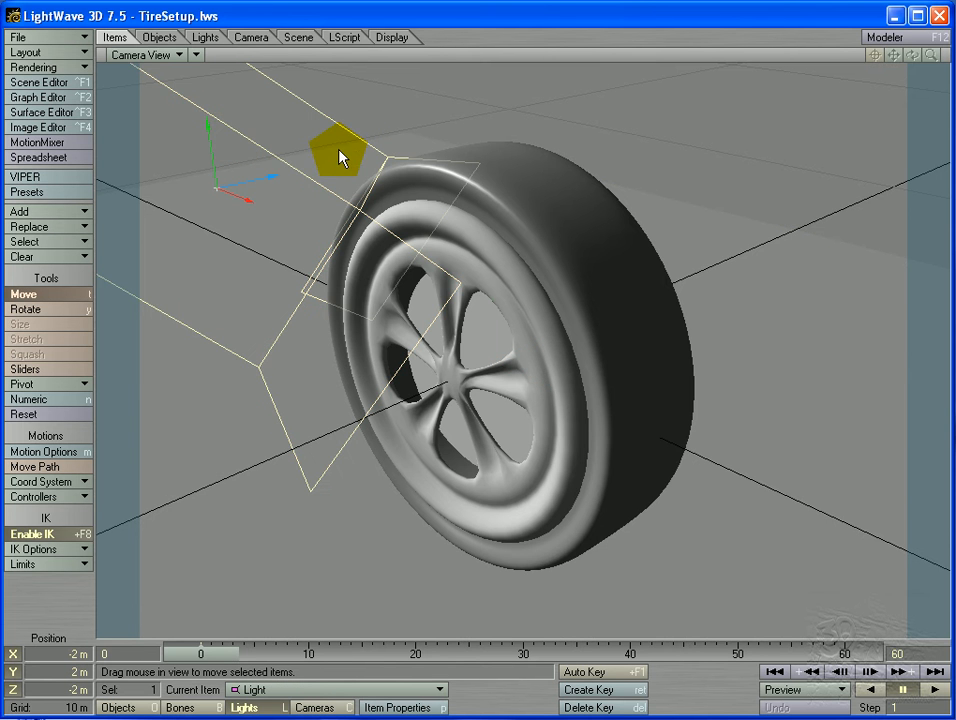
drag(303, 156, 416, 305)
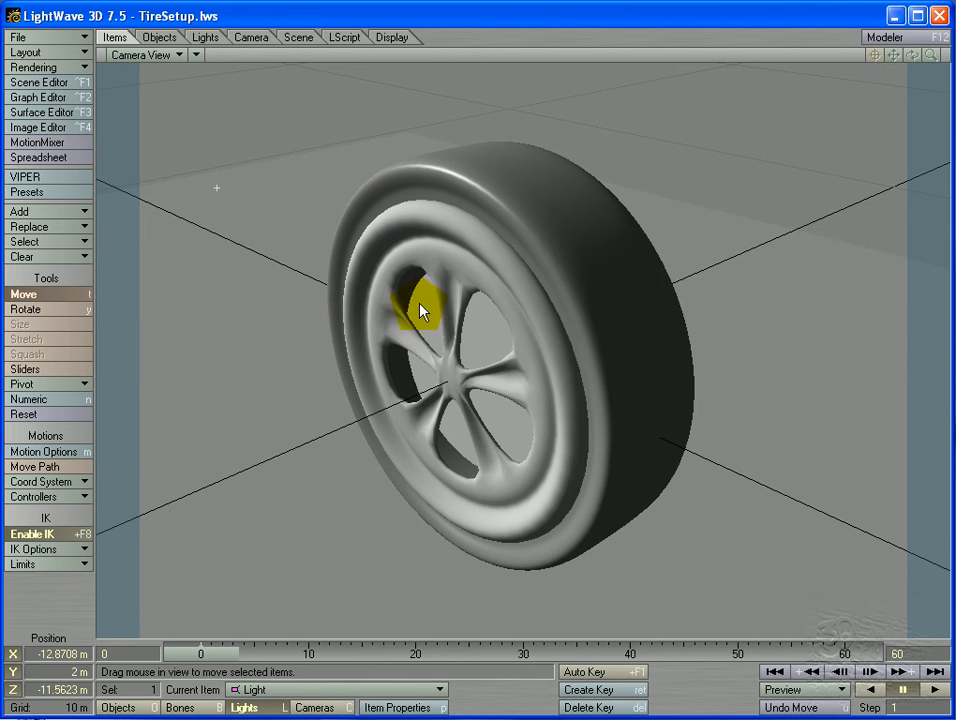
click(599, 691)
click(698, 316)
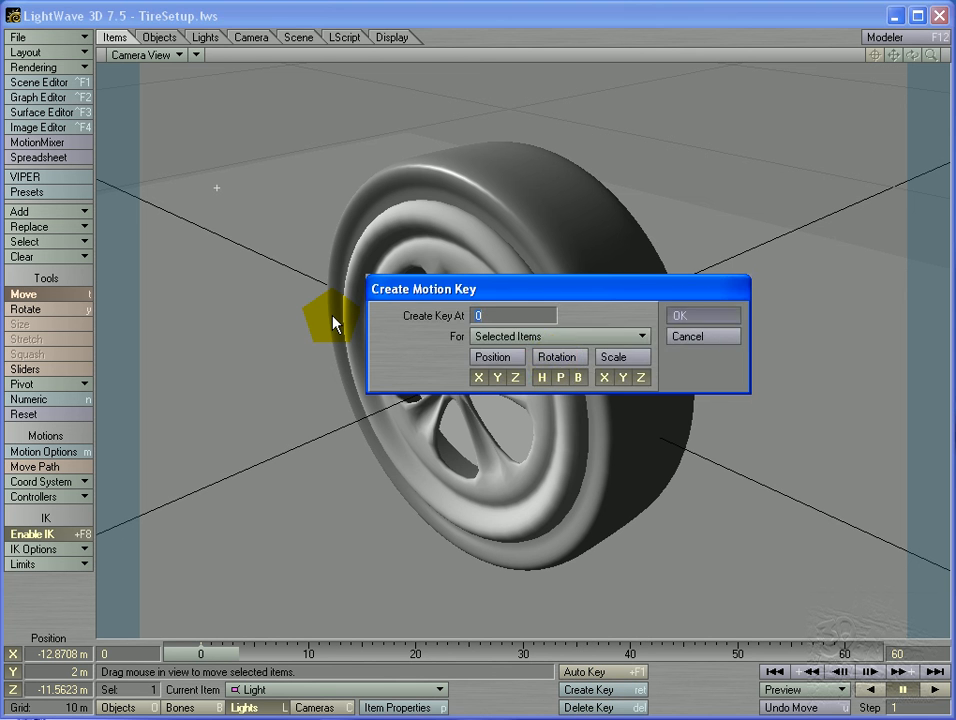
drag(334, 322, 370, 366)
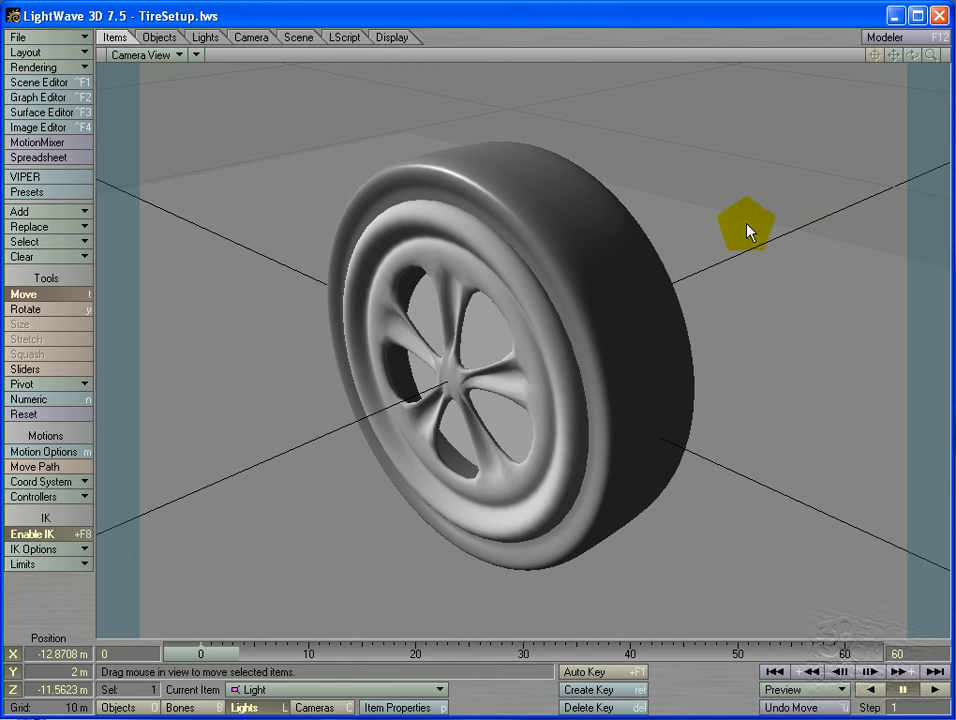
Make the wheel object Wheel5:Layer1 the current item.
drag(800, 250, 795, 278)
key(shift+c)
key(y)
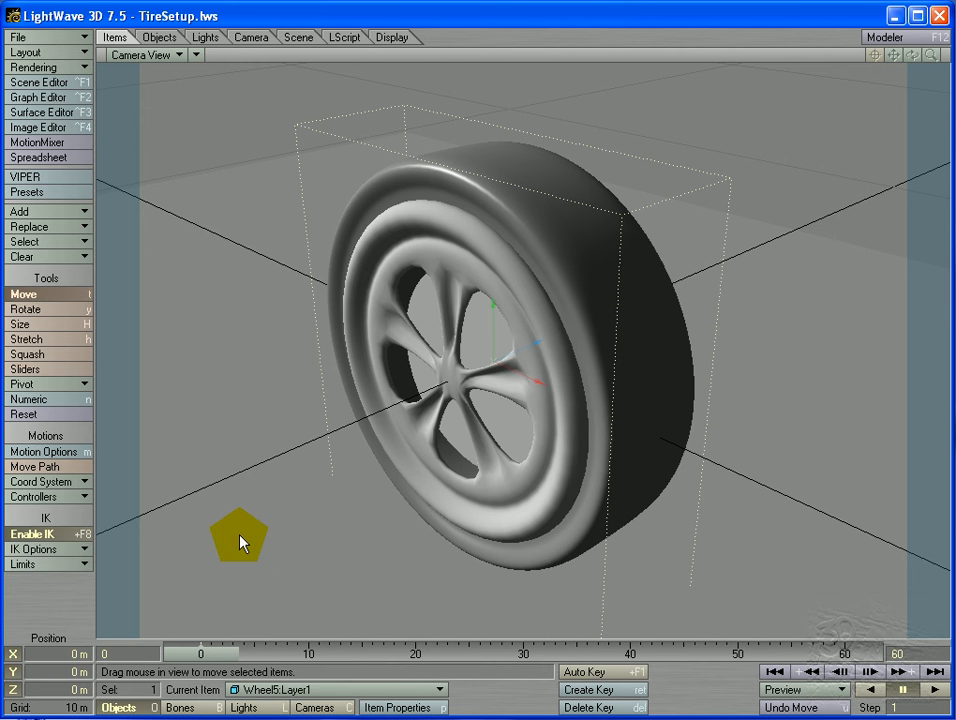
click(239, 523)
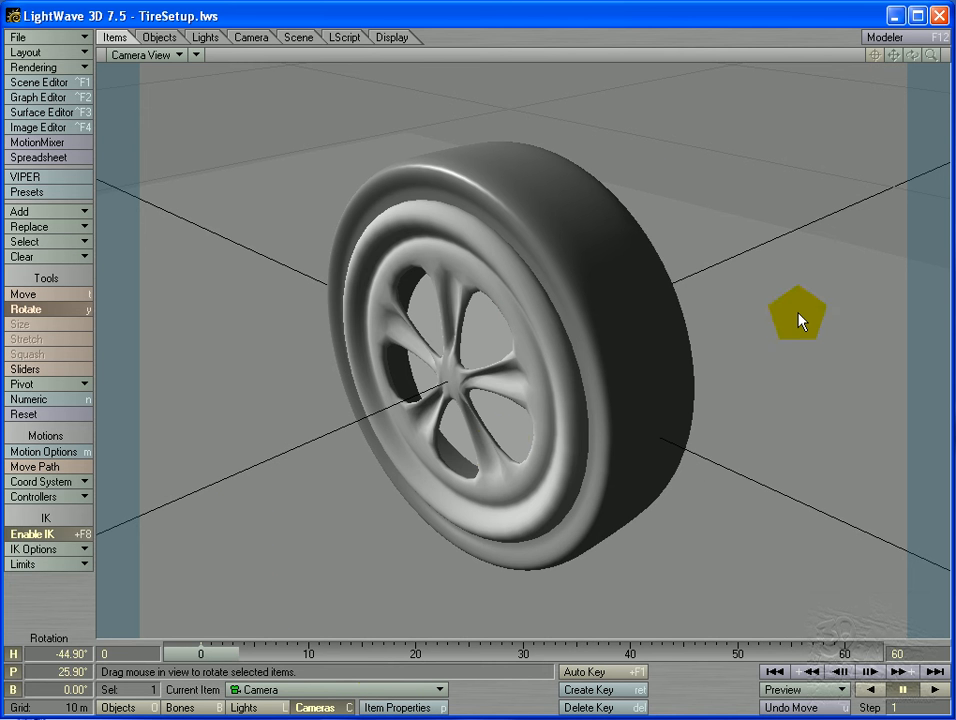
click(120, 707)
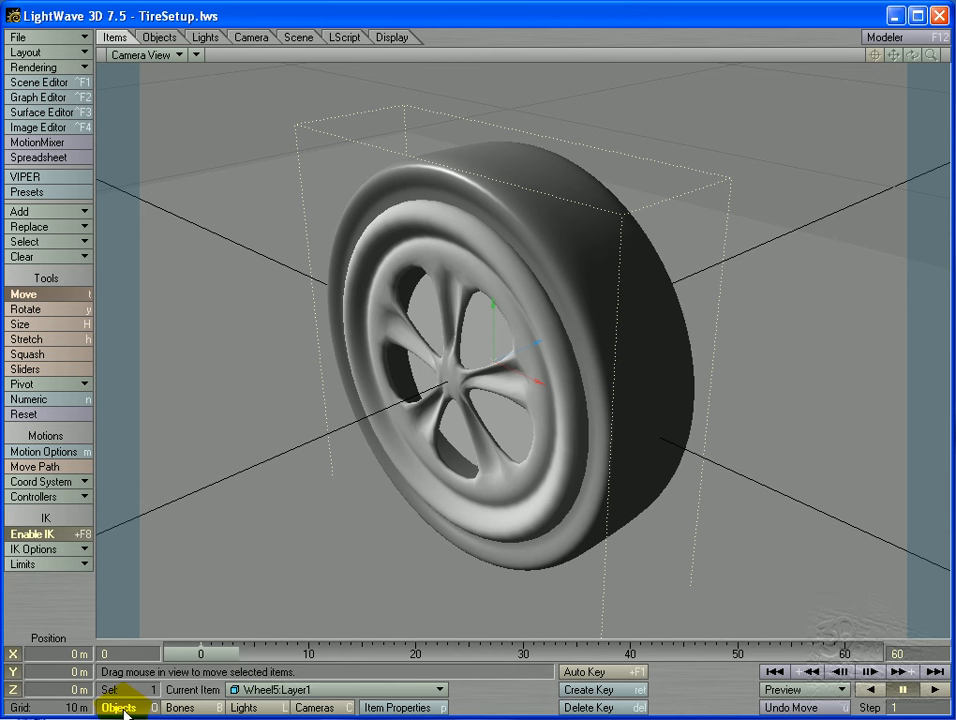
Move the object Wheel5:Layer2 to about X -10.6 m, Z 10 m and scale it uniformly to about 5.56.
click(270, 691)
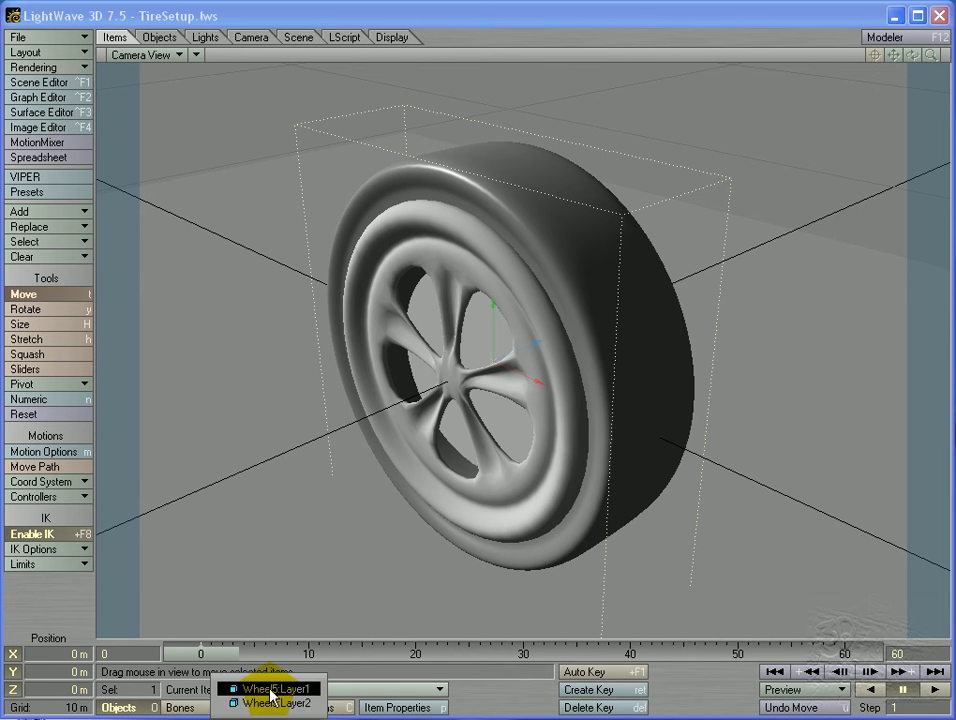
click(271, 703)
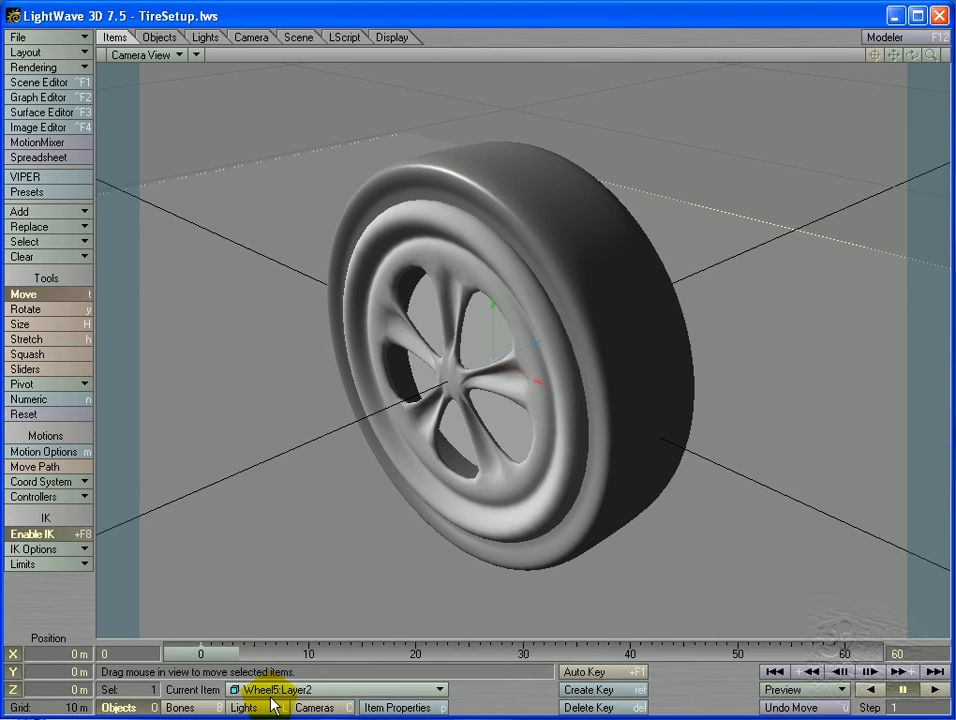
click(280, 690)
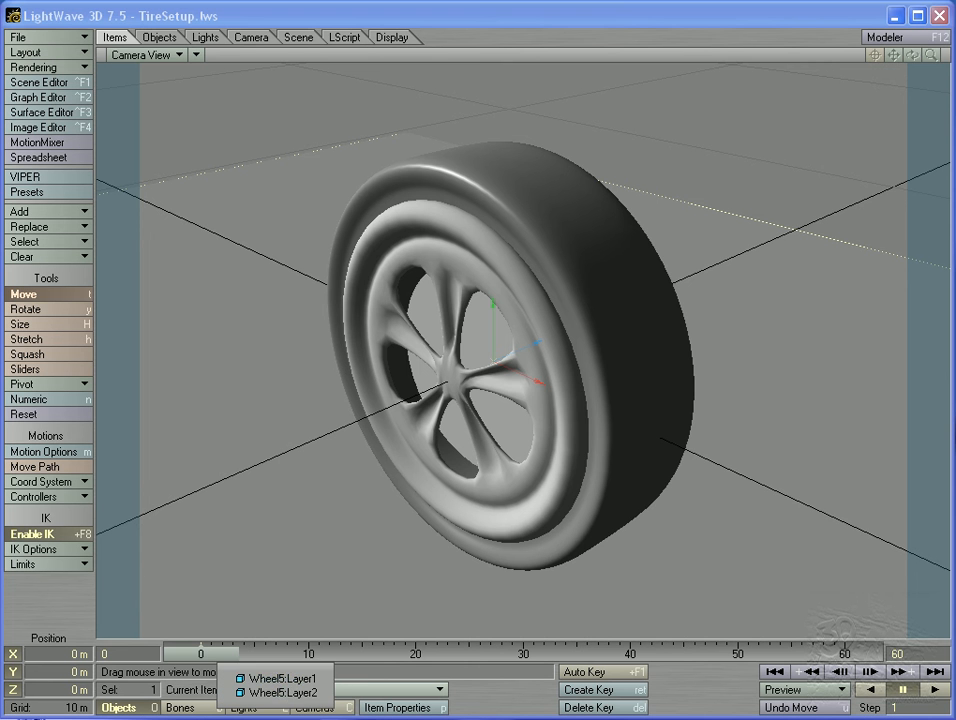
click(284, 693)
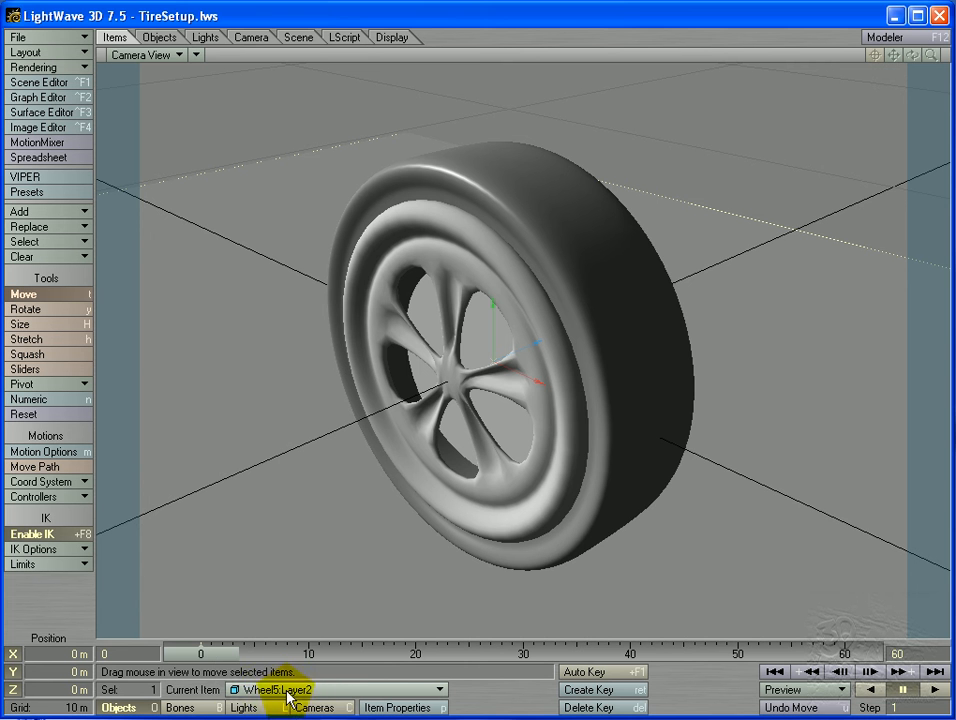
drag(324, 557, 323, 558)
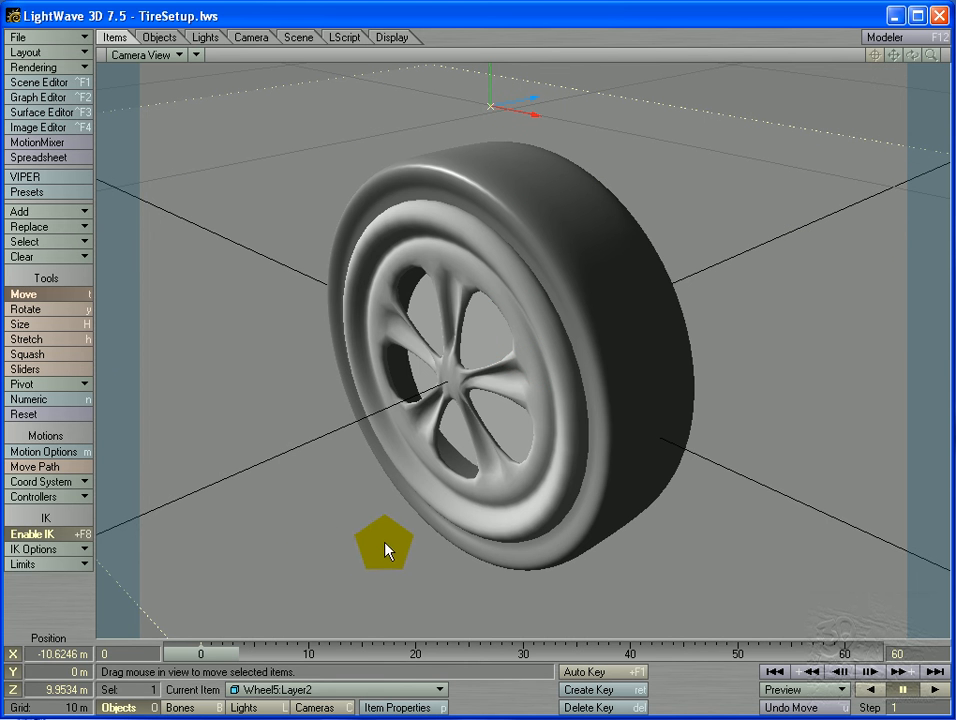
mouse_move(190, 360)
mouse_down()
mouse_move(258, 384)
mouse_move(548, 425)
mouse_up()
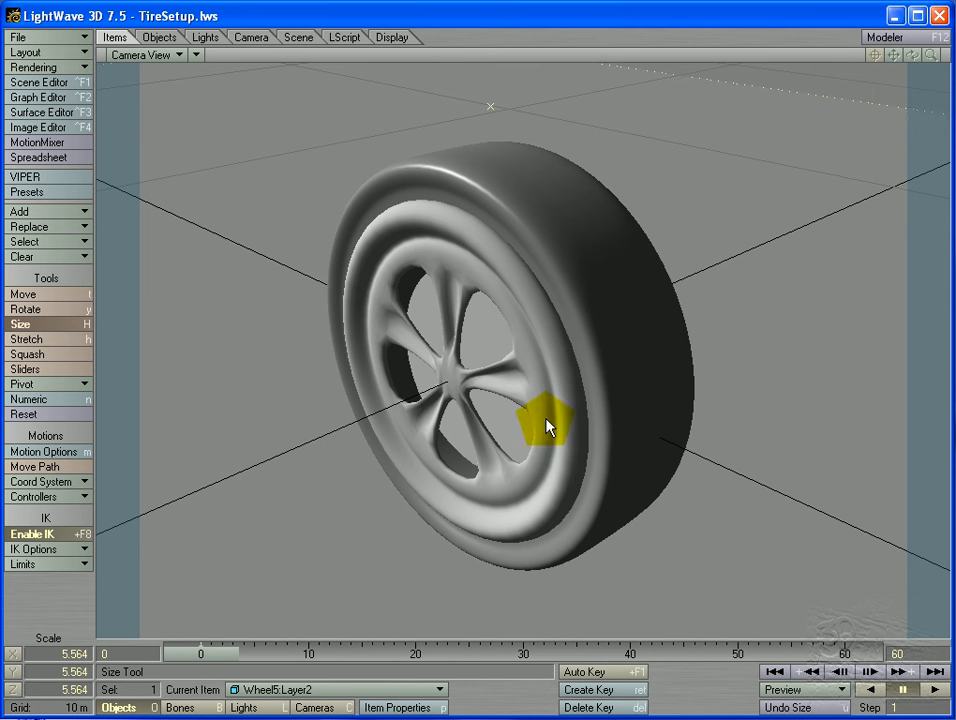
Move Wheel5:Layer2 farther back to about X -26.2 m, Z 37.9 m and create a motion key for it.
click(20, 295)
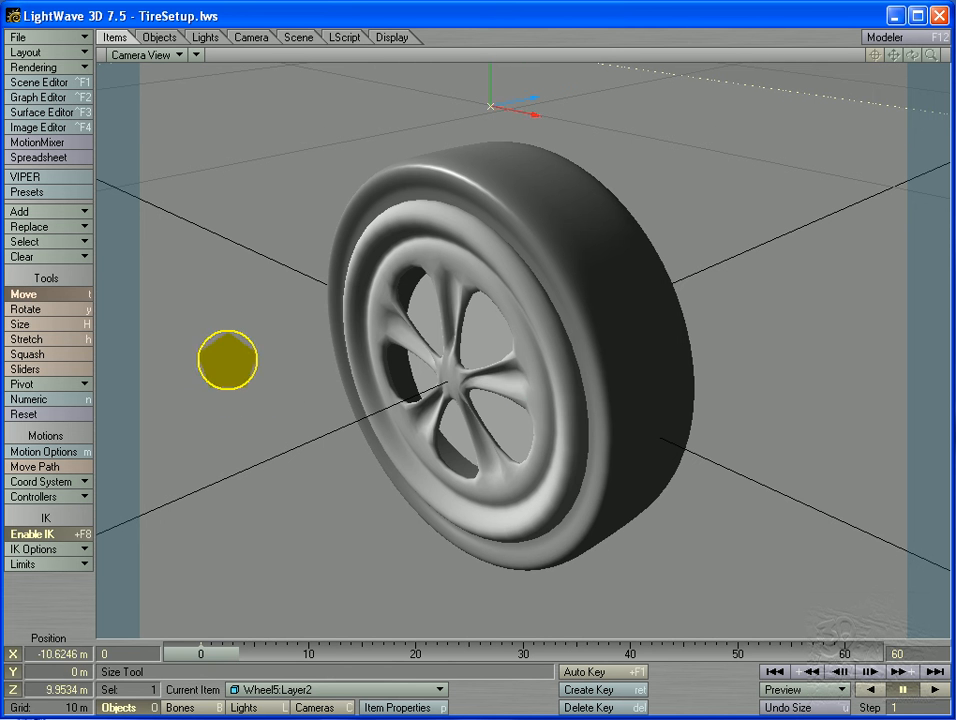
drag(231, 360, 228, 367)
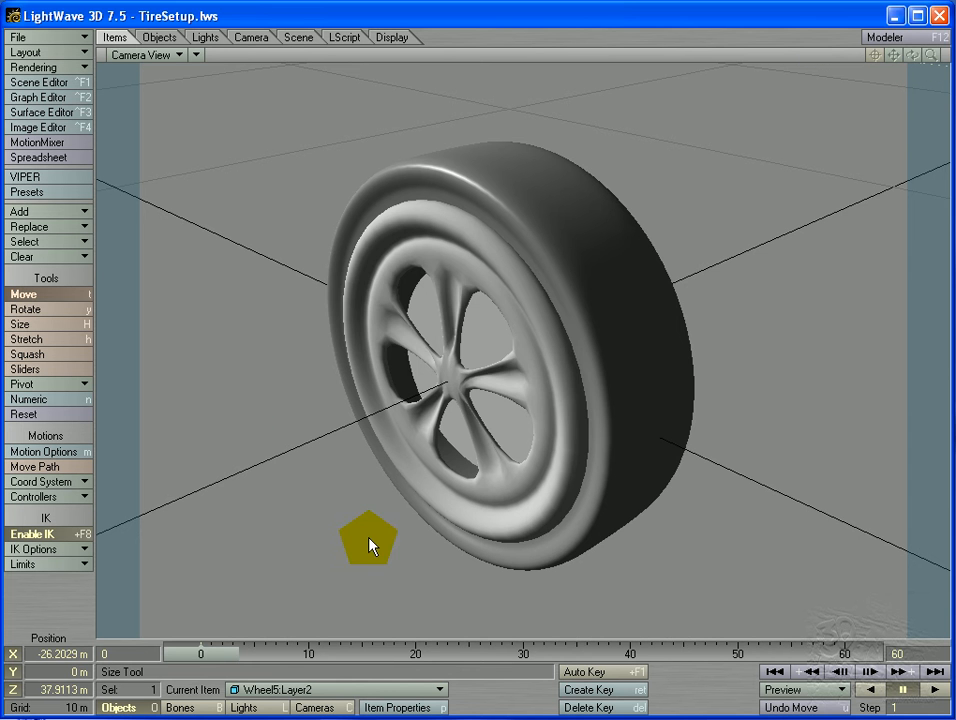
click(580, 689)
click(698, 318)
Save the scene, overwriting the existing TireSetup.lws file.
click(60, 37)
mouse_move(60, 59)
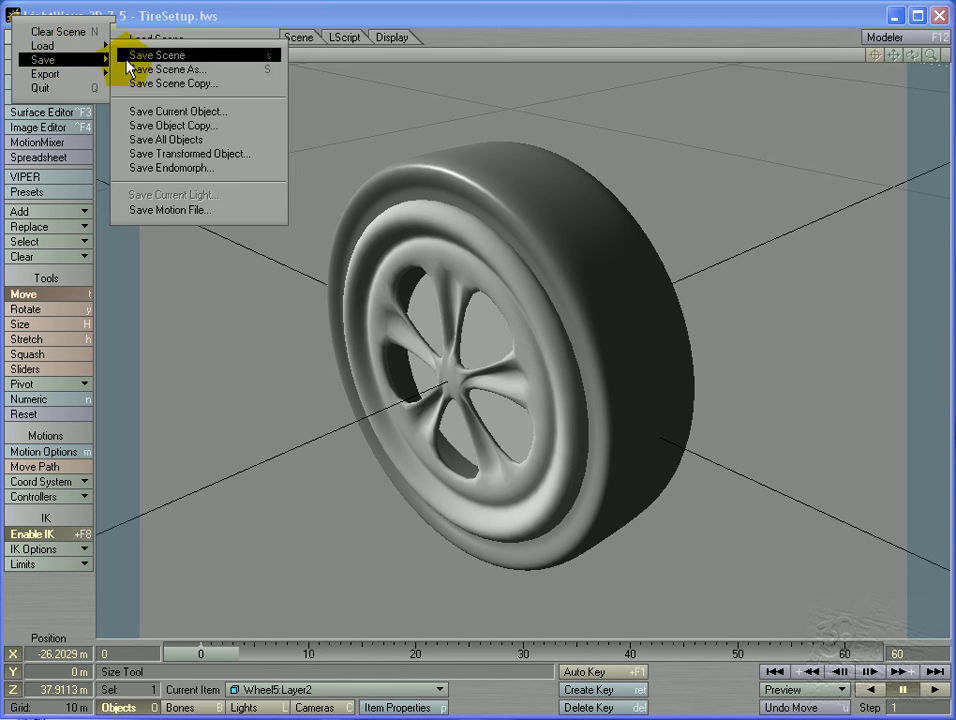
click(130, 57)
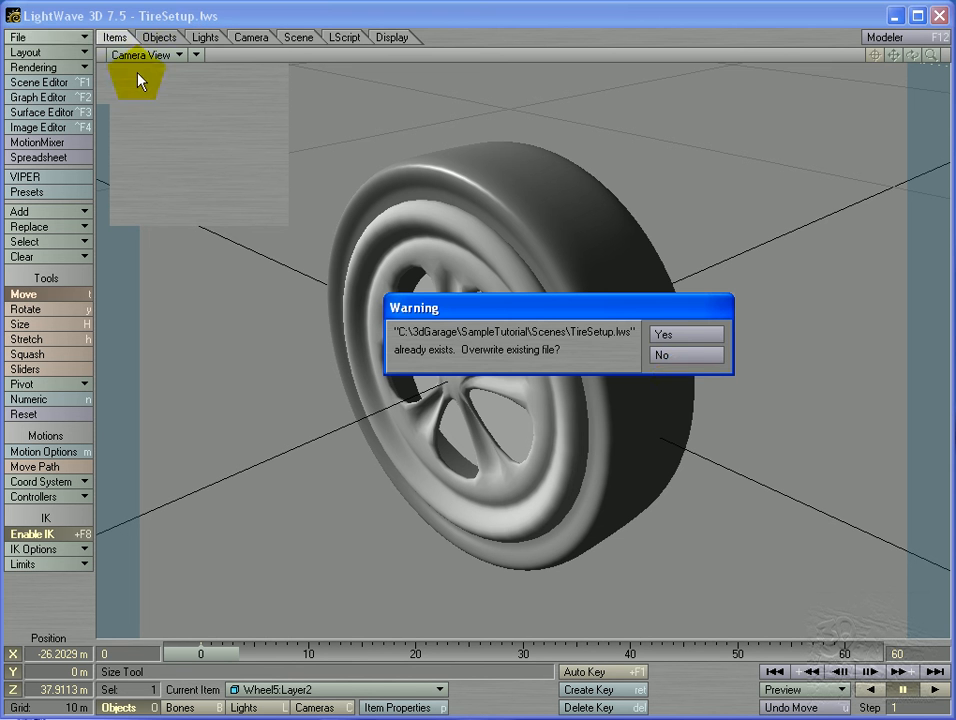
click(680, 338)
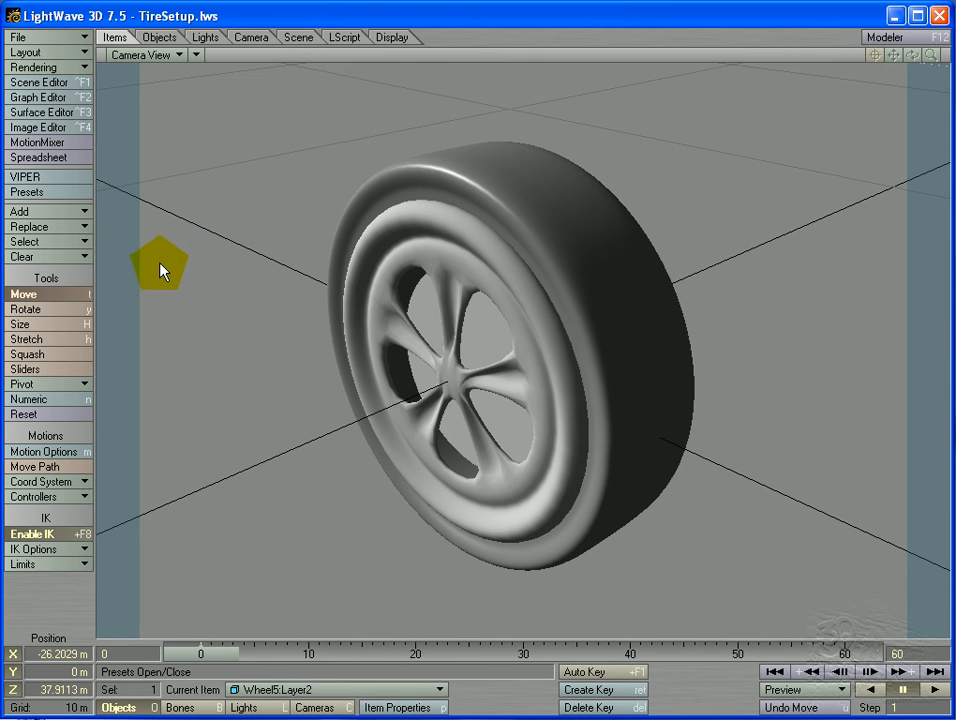
Save the scene under the new name Tire1 in the Scenes folder.
key(shift+s)
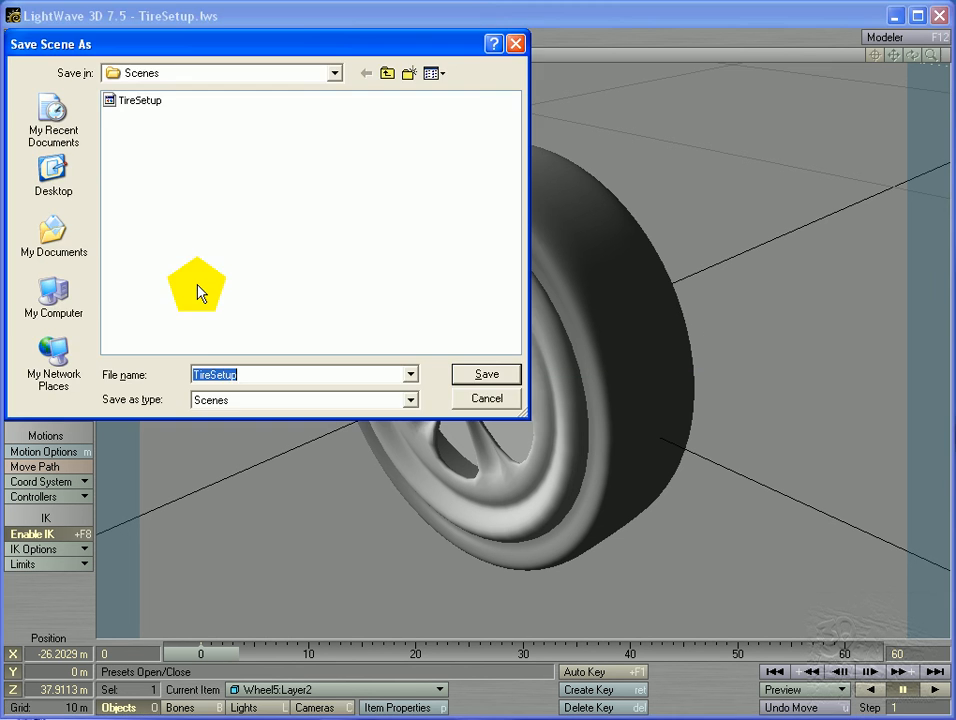
click(273, 373)
key(BackSpace)
key(BackSpace)
key(BackSpace)
key(BackSpace)
key(BackSpace)
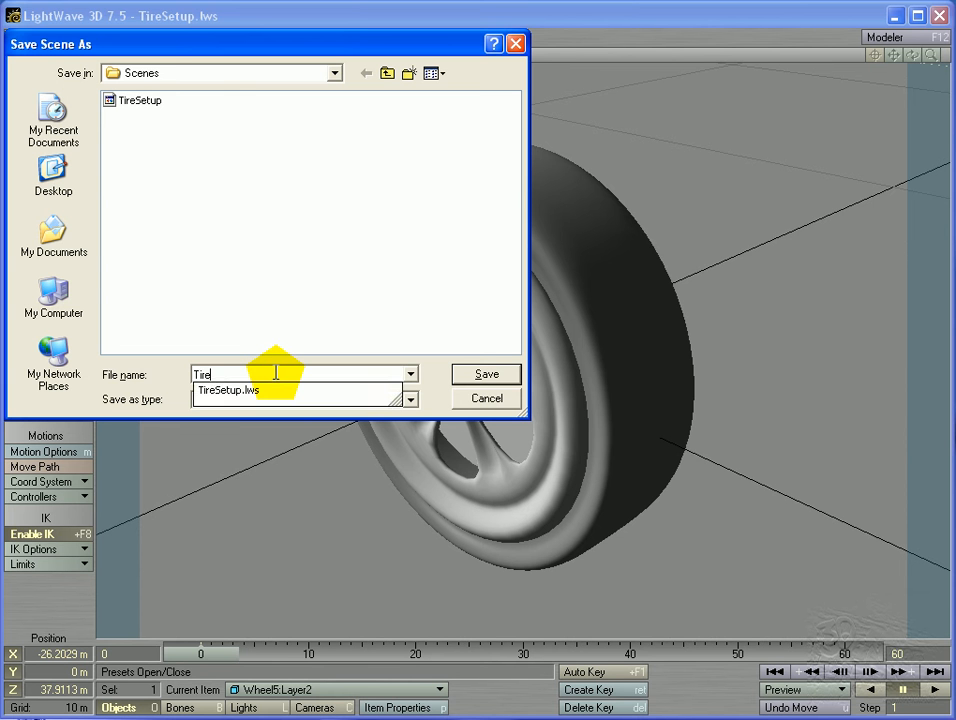
text(1)
key(Return)
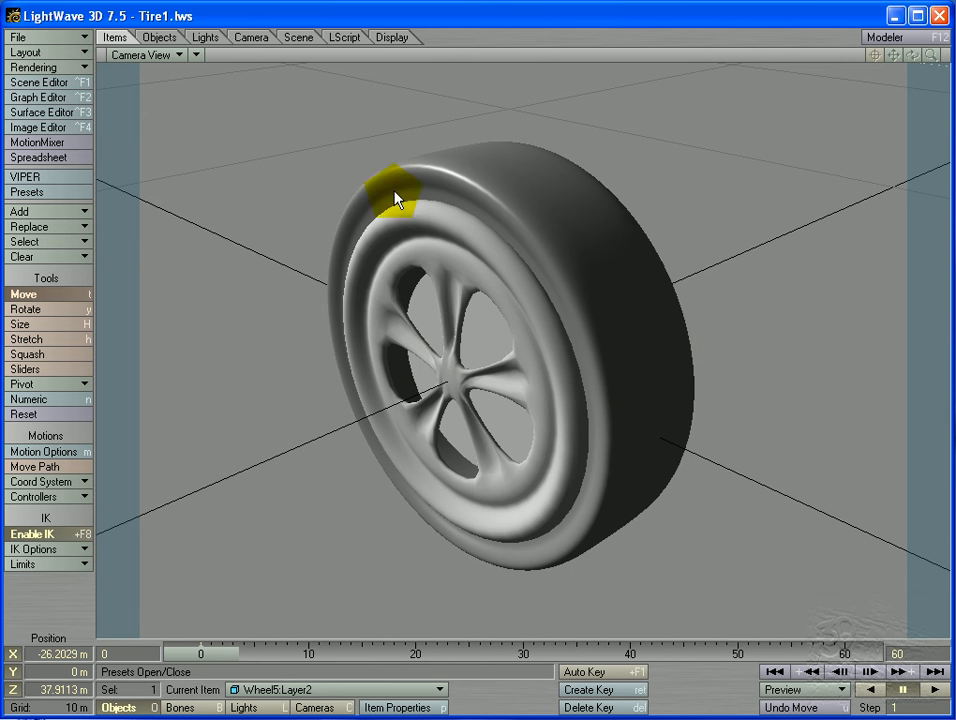
Open the Surface Editor and select the Tire surface of the Wheel5 object.
click(62, 114)
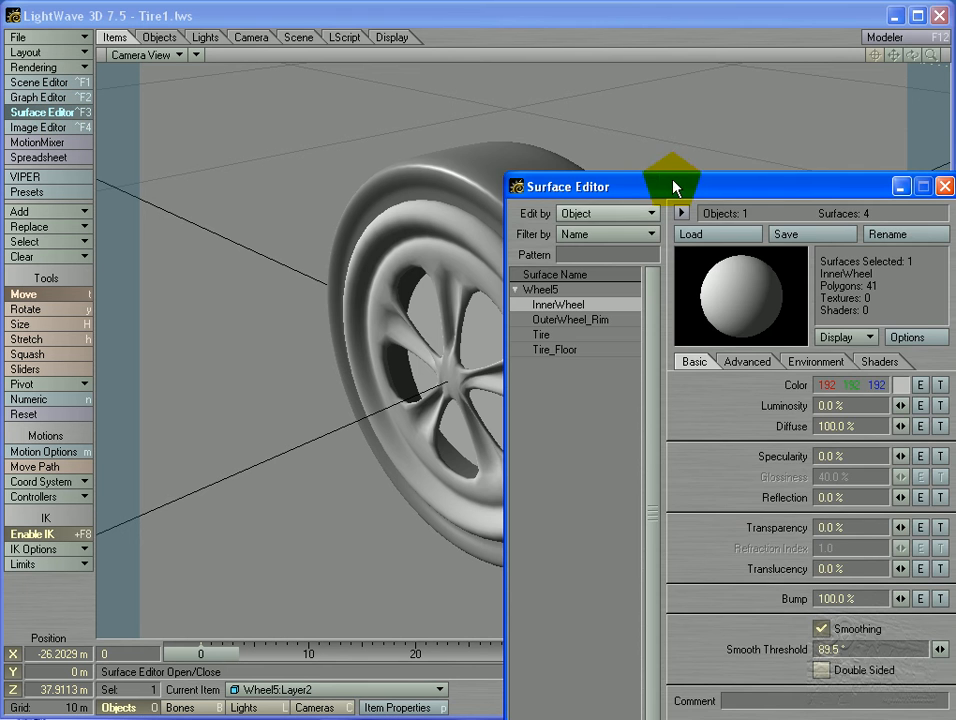
drag(681, 187, 667, 114)
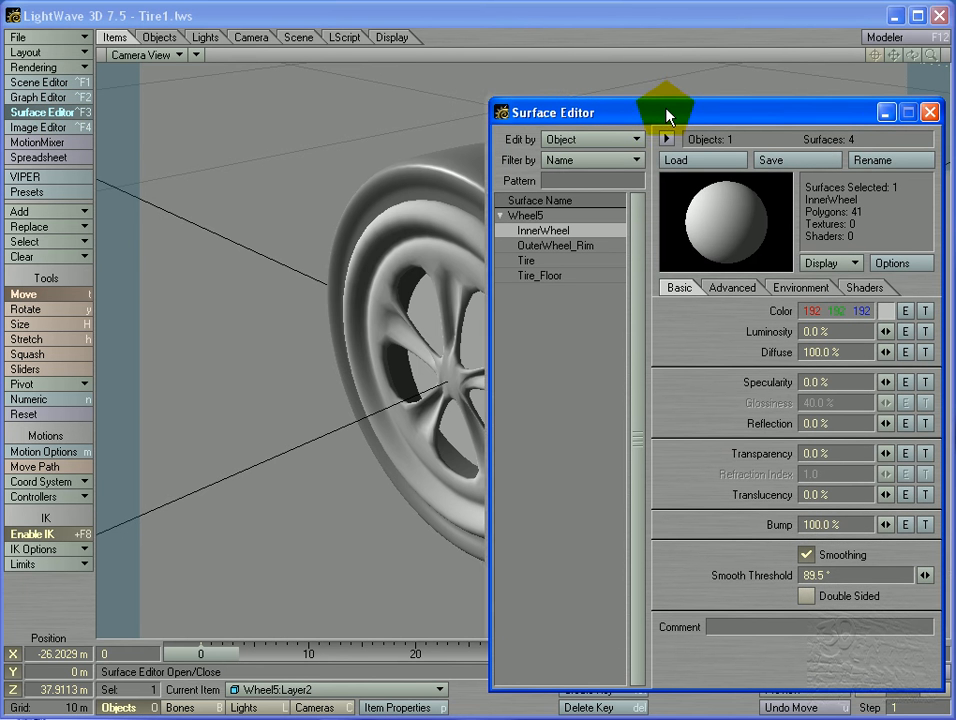
click(592, 262)
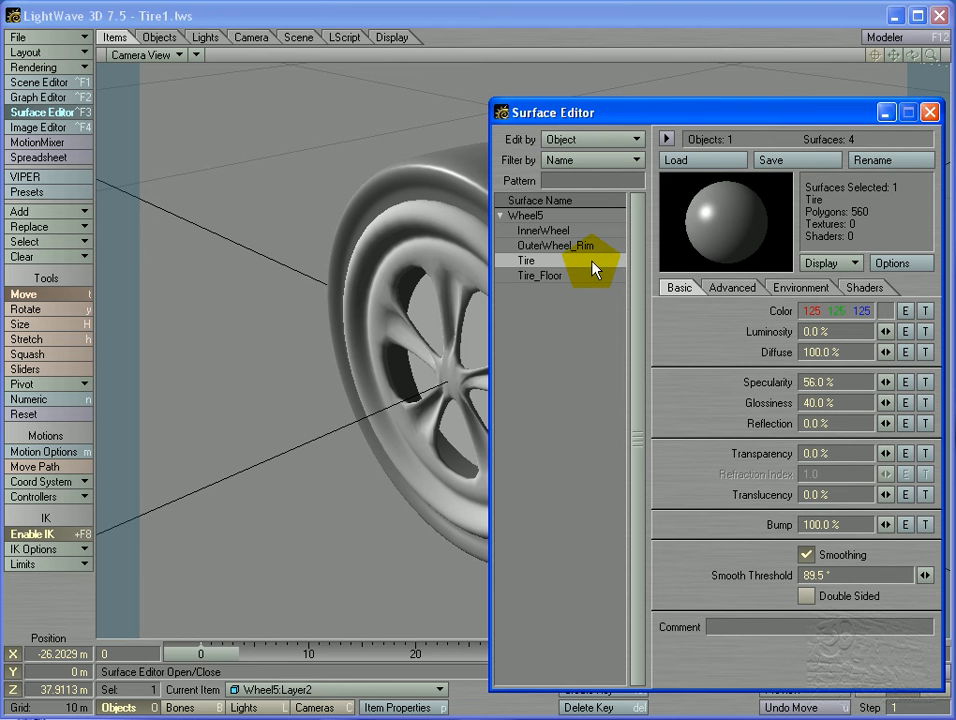
Open VIPER, render the current frame of the scene and render the VIPER surface preview from it.
click(45, 180)
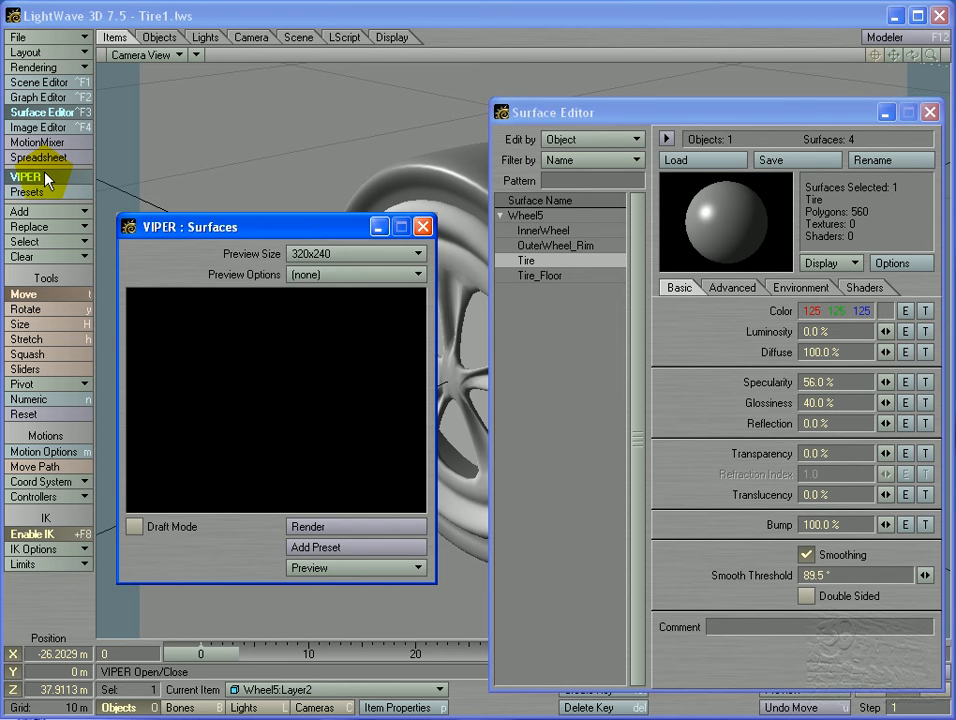
drag(212, 220, 241, 103)
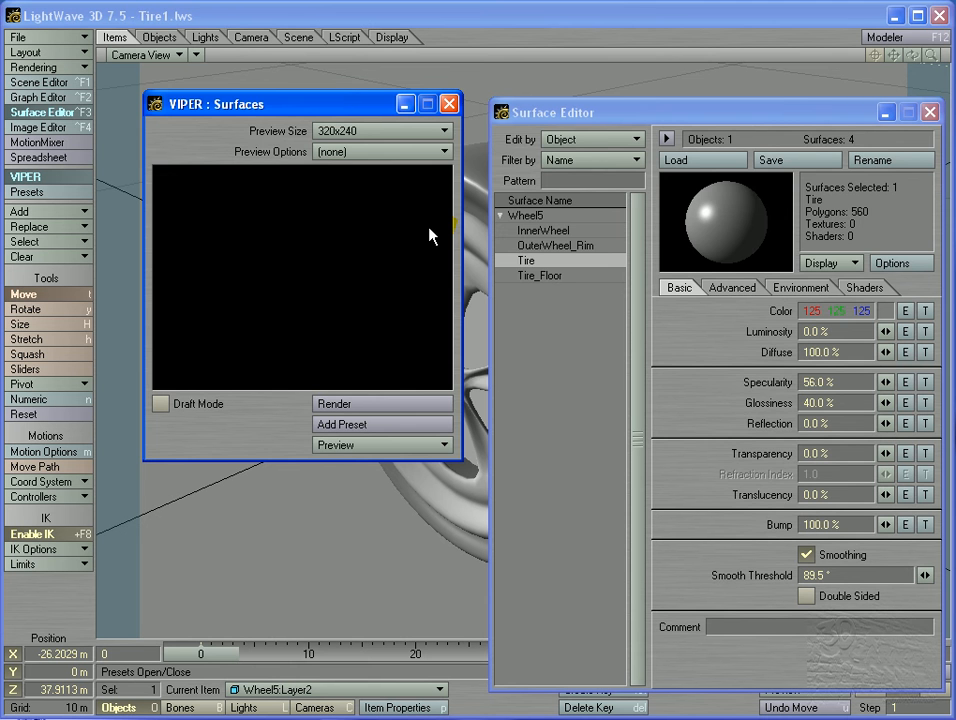
key(F9)
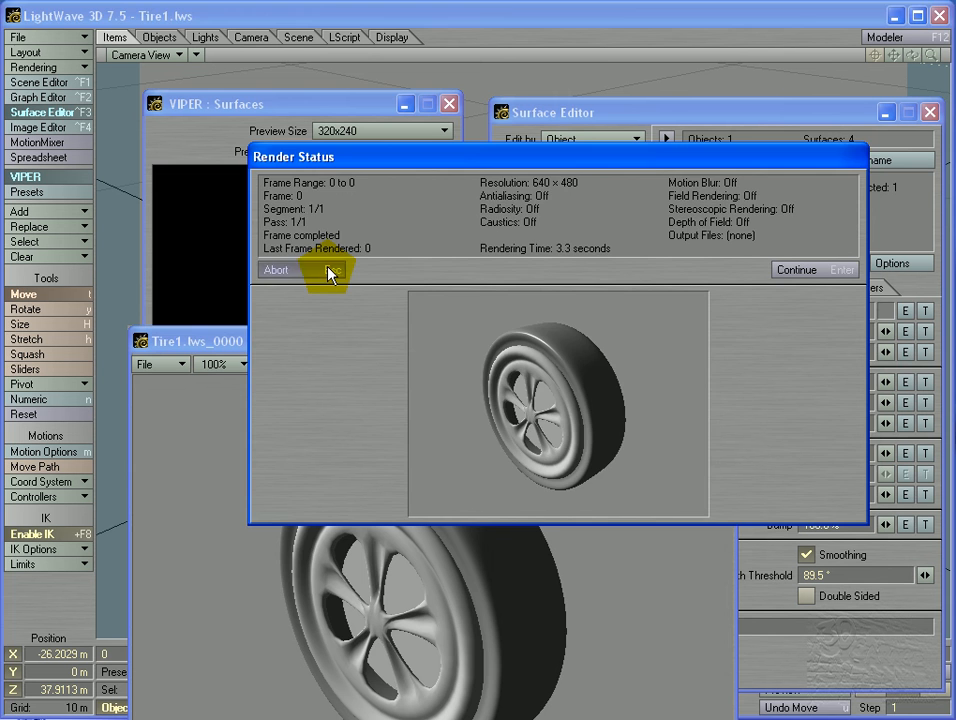
click(331, 270)
click(723, 342)
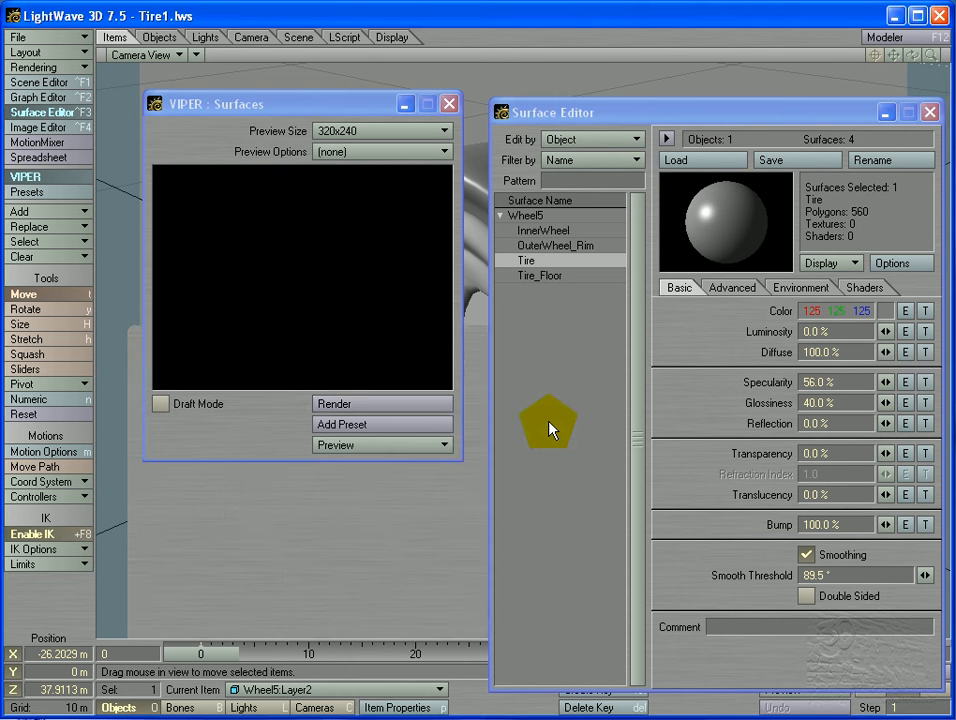
click(438, 406)
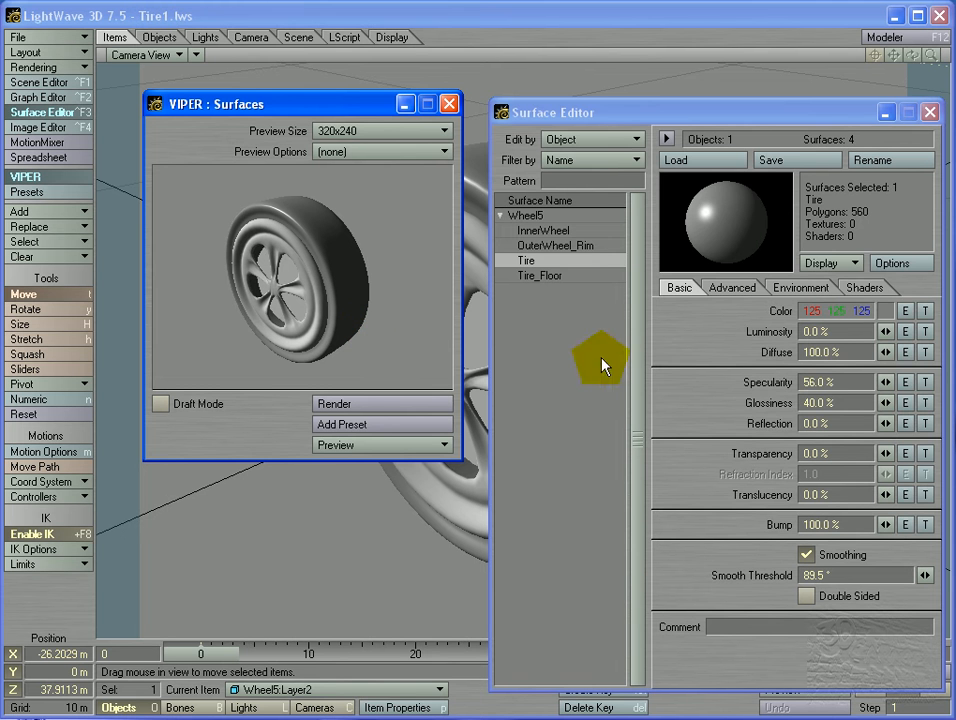
Darken the Tire surface's color to 103, 103, 103 and set its specularity to 15.5% and glossiness to 13%.
click(888, 316)
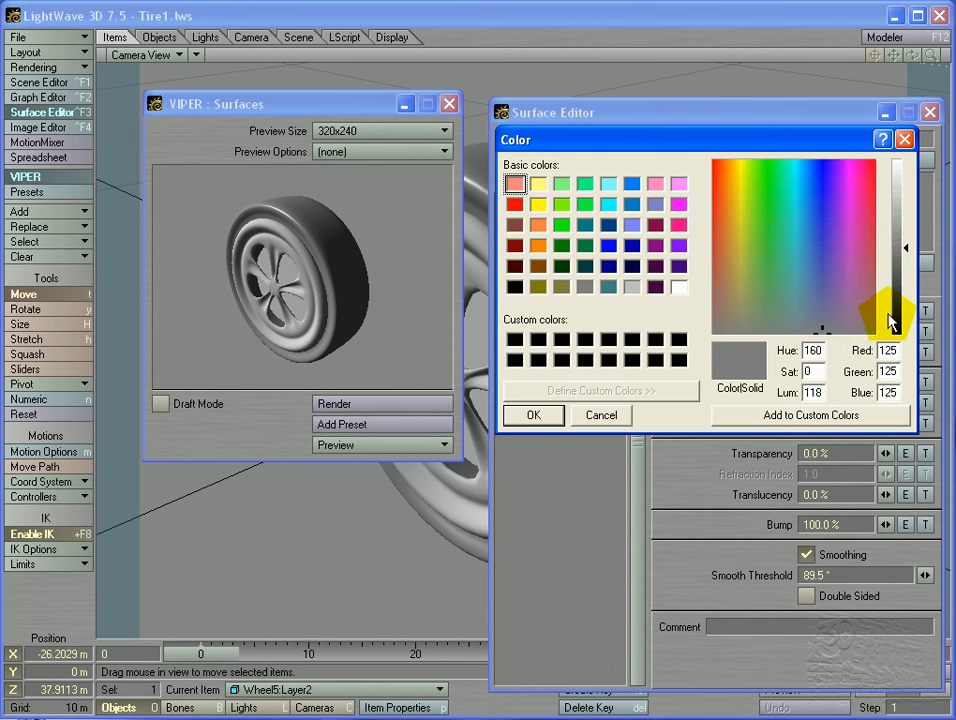
click(904, 266)
click(535, 416)
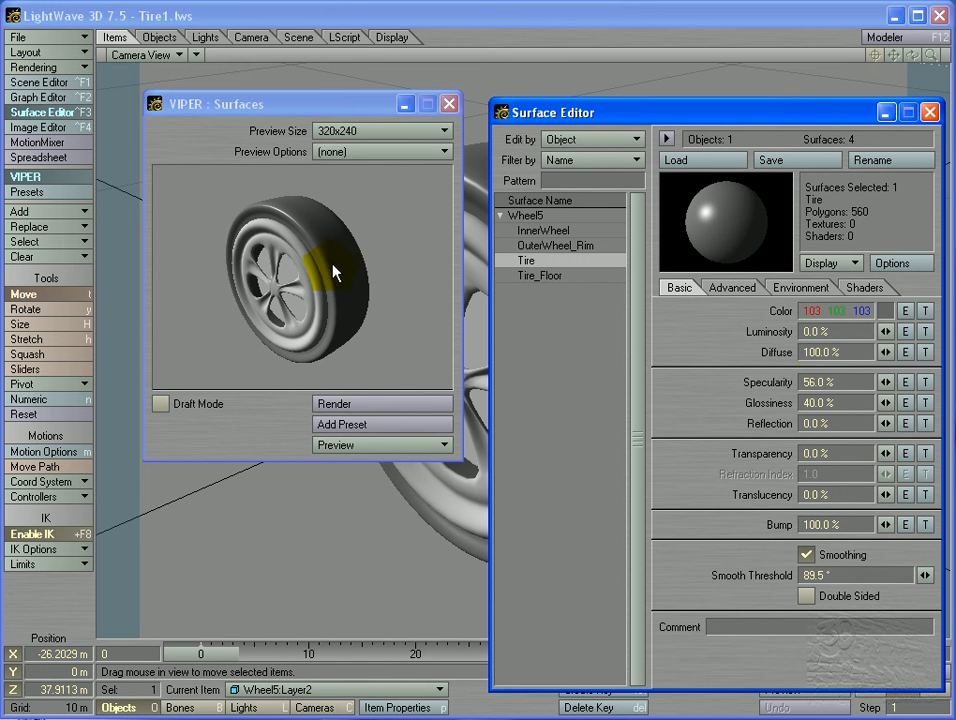
mouse_move(885, 382)
mouse_down()
mouse_move(860, 385)
mouse_move(882, 381)
mouse_move(888, 402)
mouse_up()
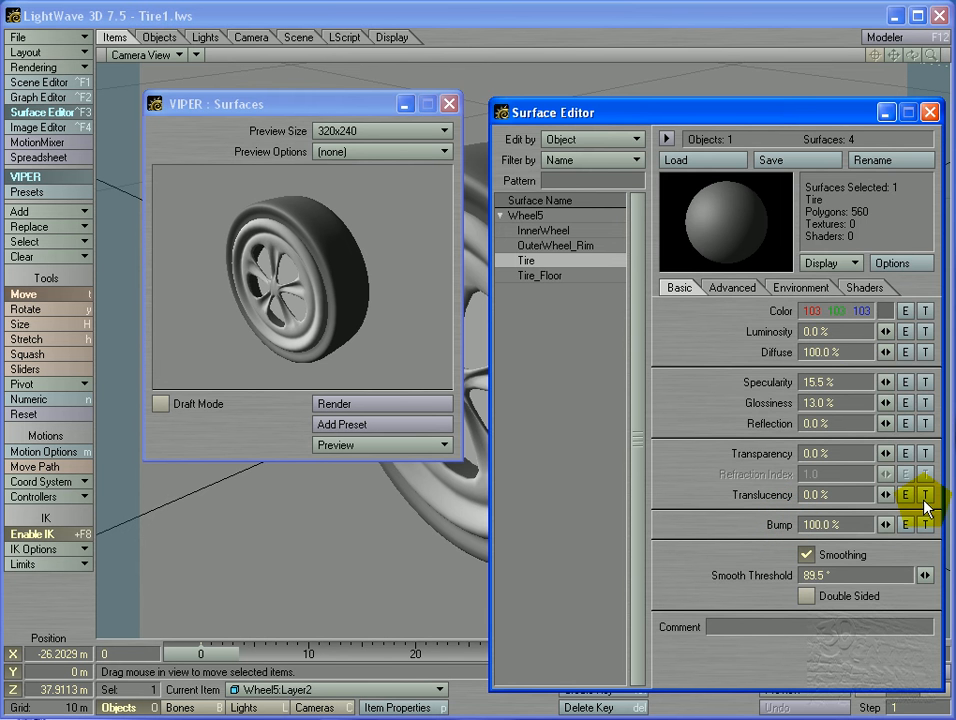
Open the bump texture of the Tire surface, keeping an Image Map layer with Normal blending mode.
click(924, 532)
drag(643, 200, 655, 120)
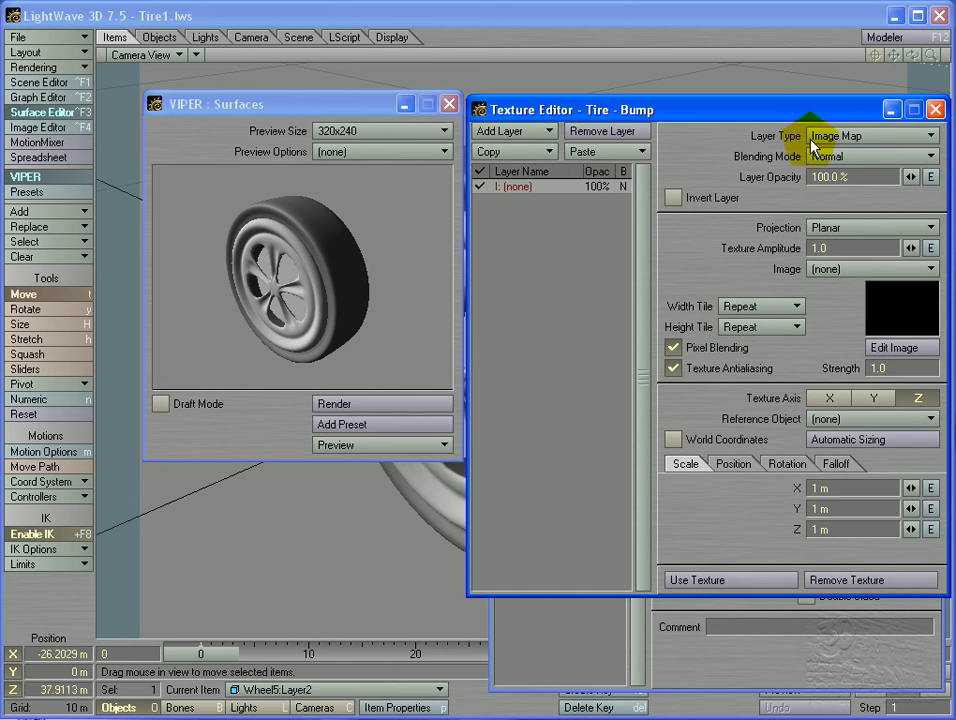
click(841, 140)
click(840, 136)
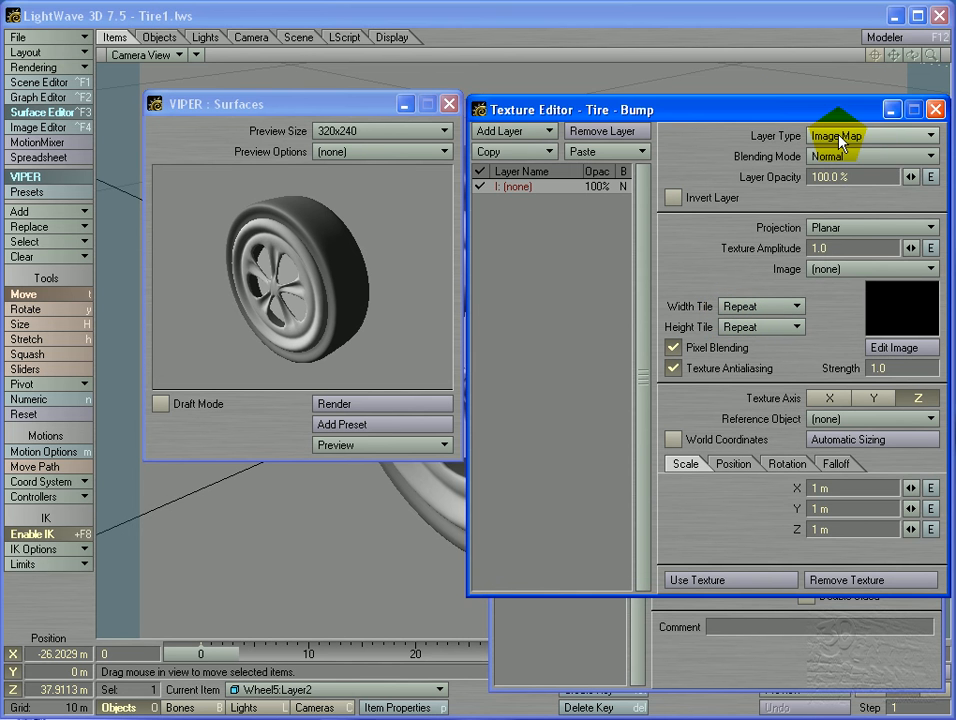
click(925, 136)
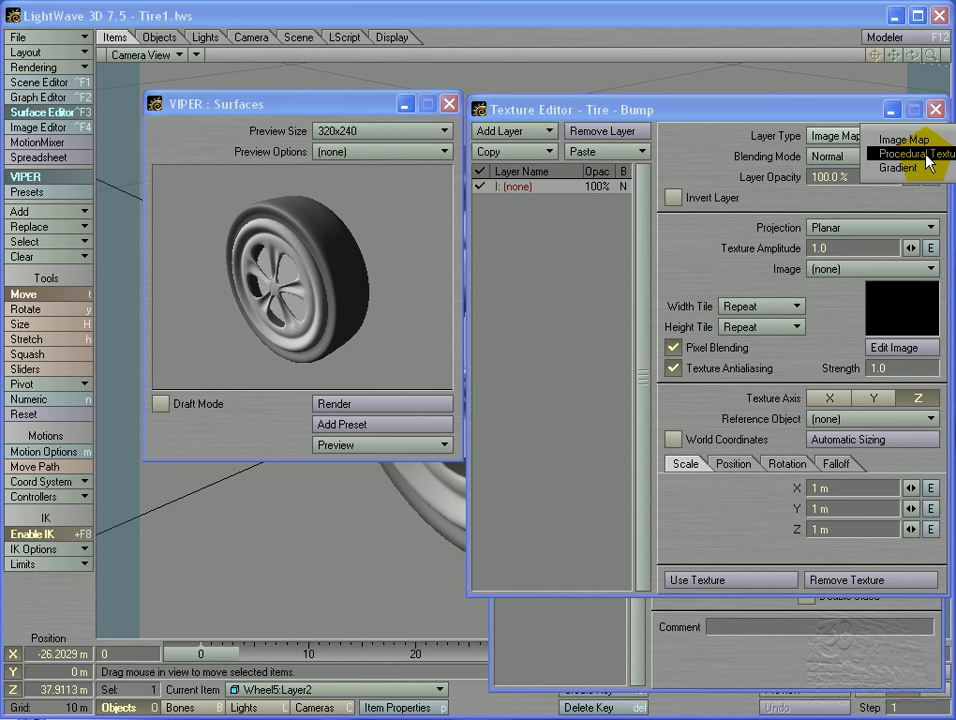
click(916, 210)
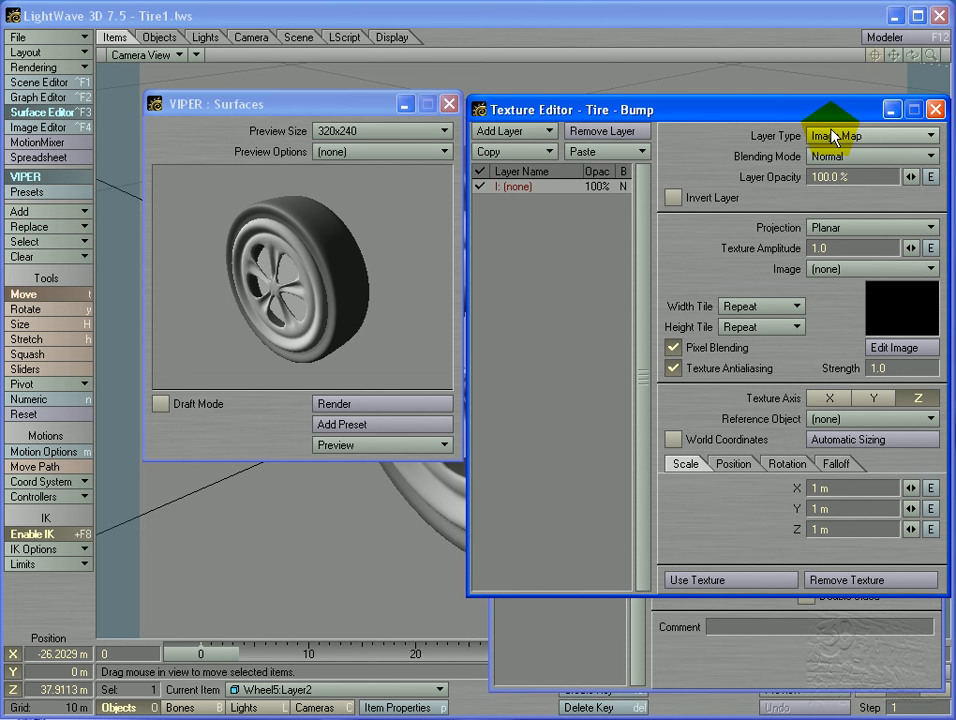
click(878, 158)
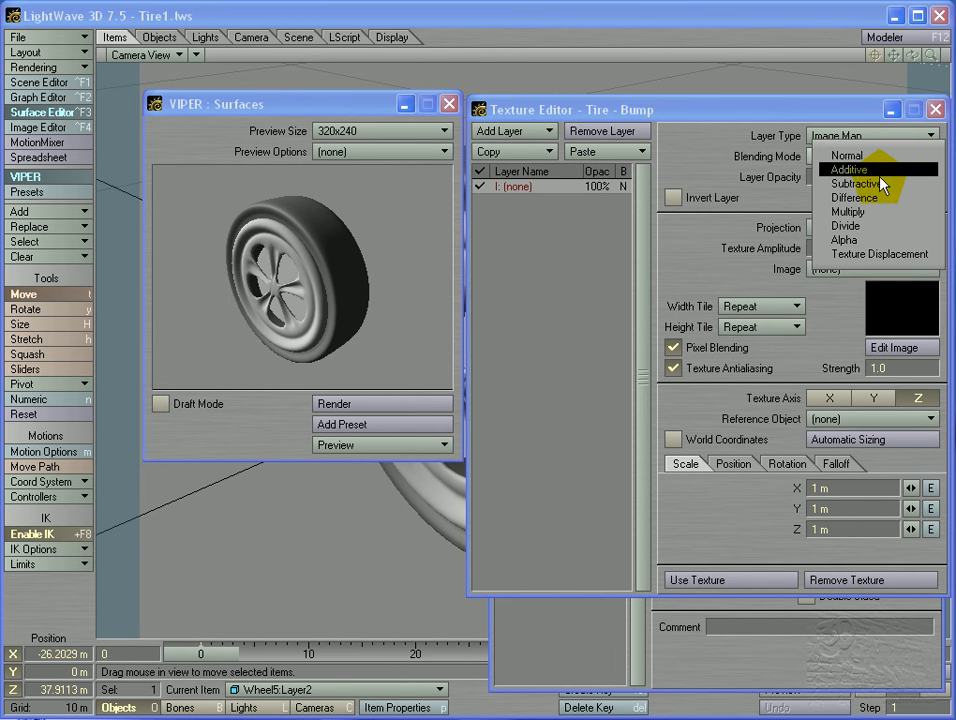
click(845, 156)
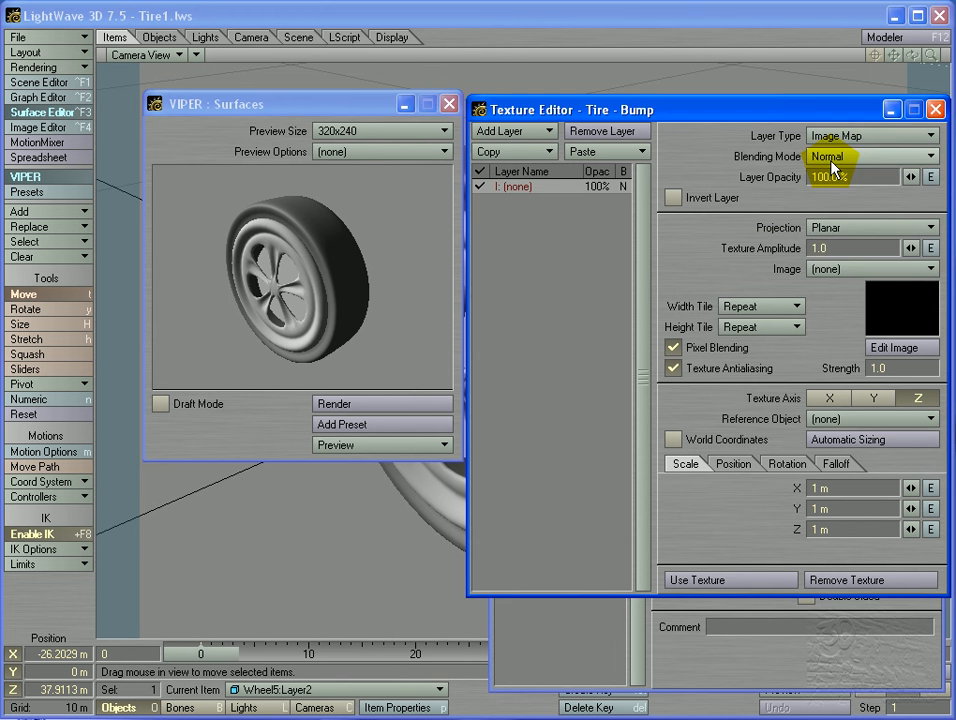
Set the bump layer's projection to Cylindrical and load the TredTrack image as its image map.
click(870, 229)
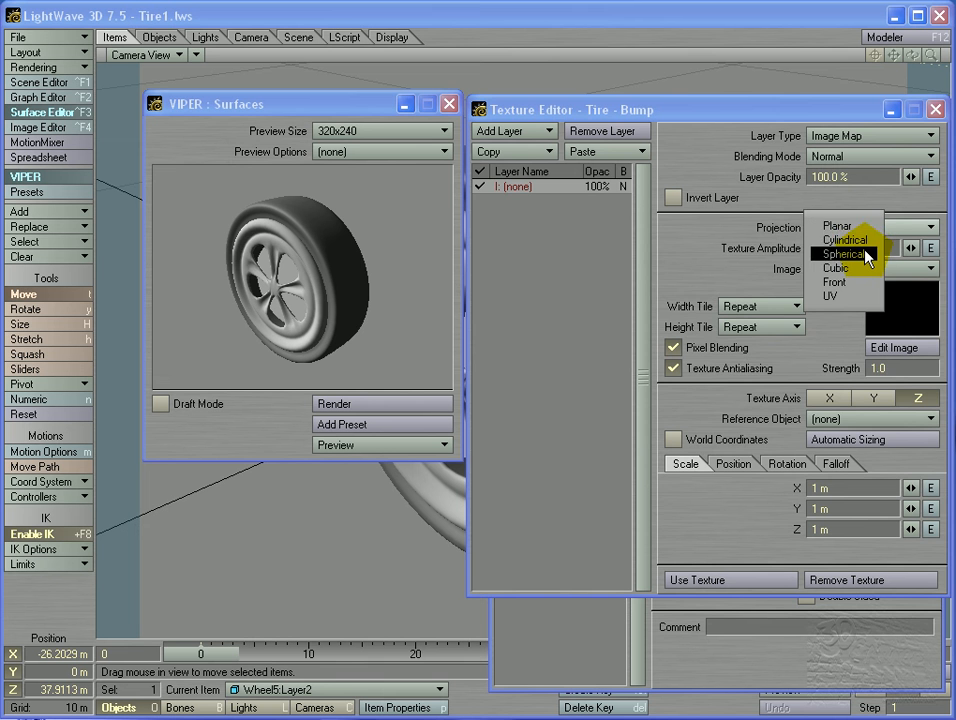
click(866, 241)
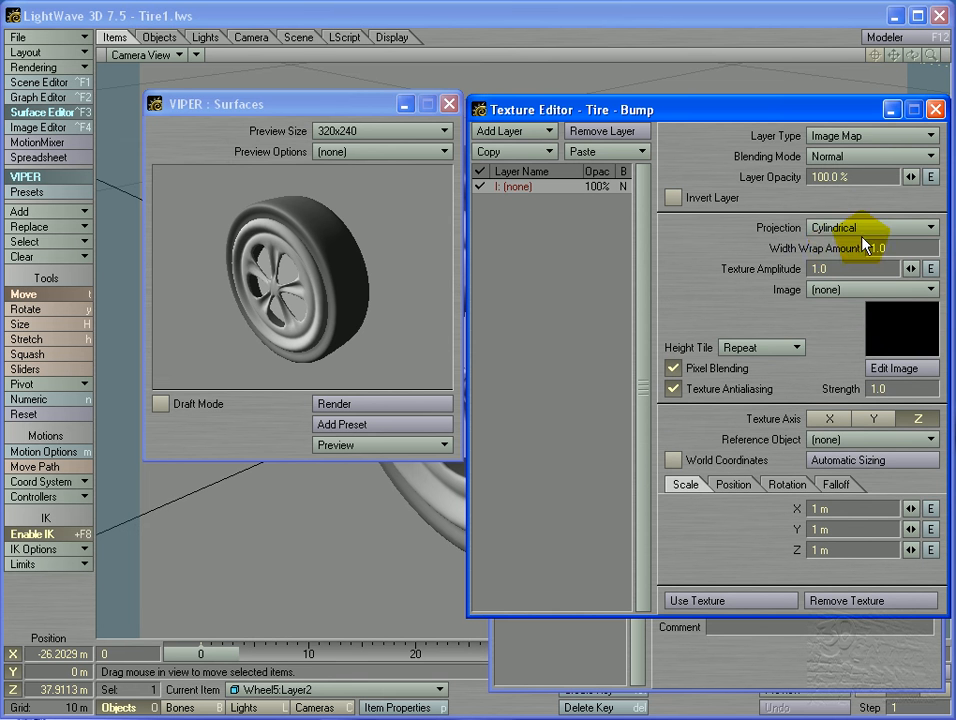
click(850, 291)
click(850, 306)
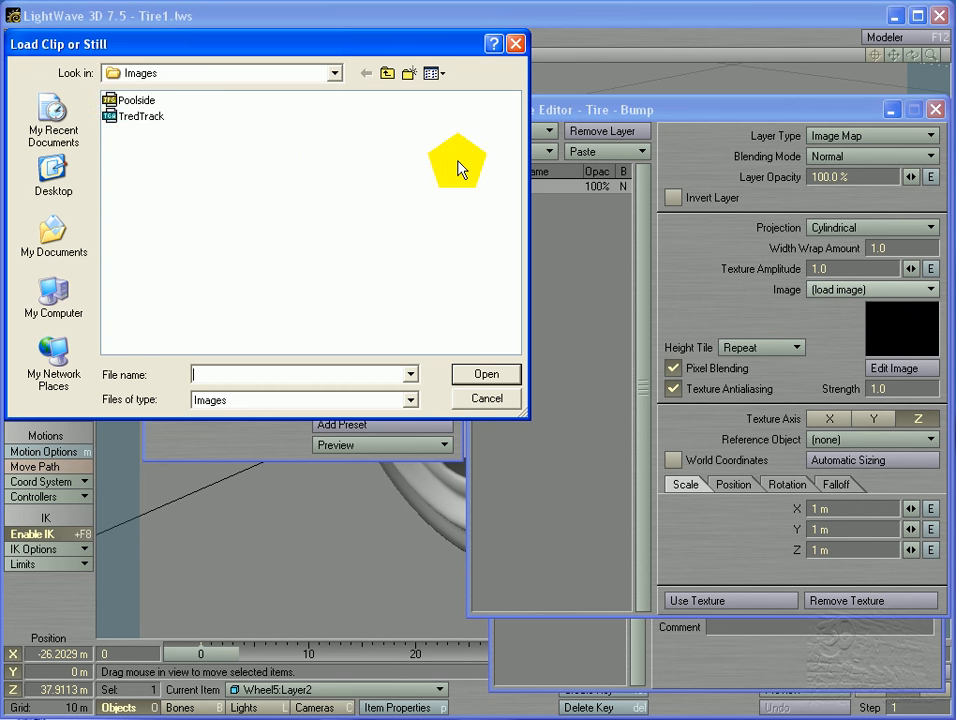
click(141, 116)
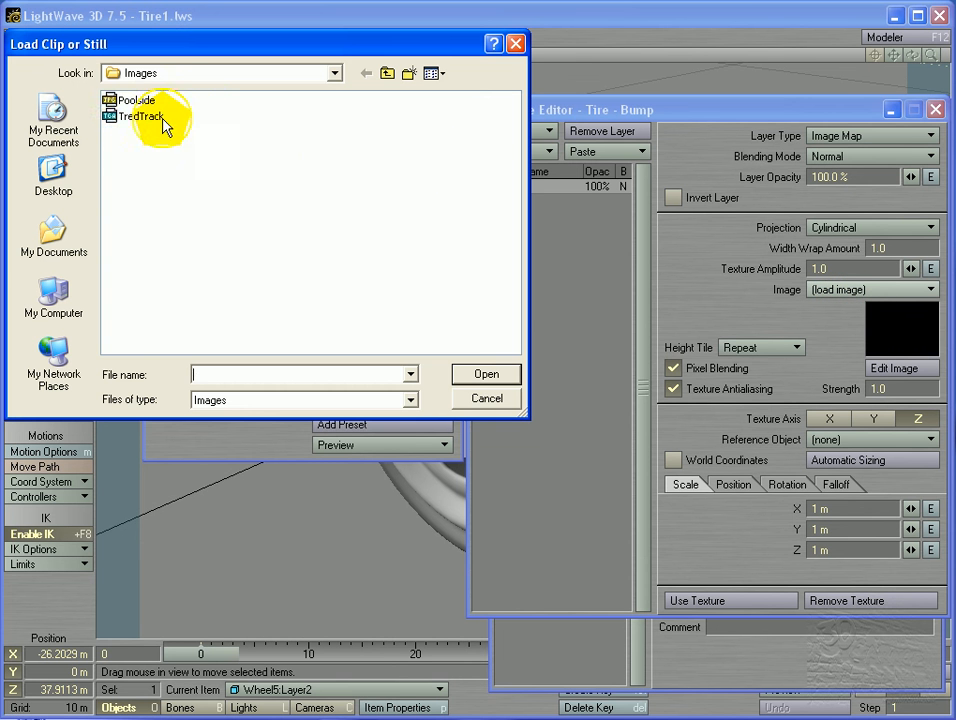
click(487, 375)
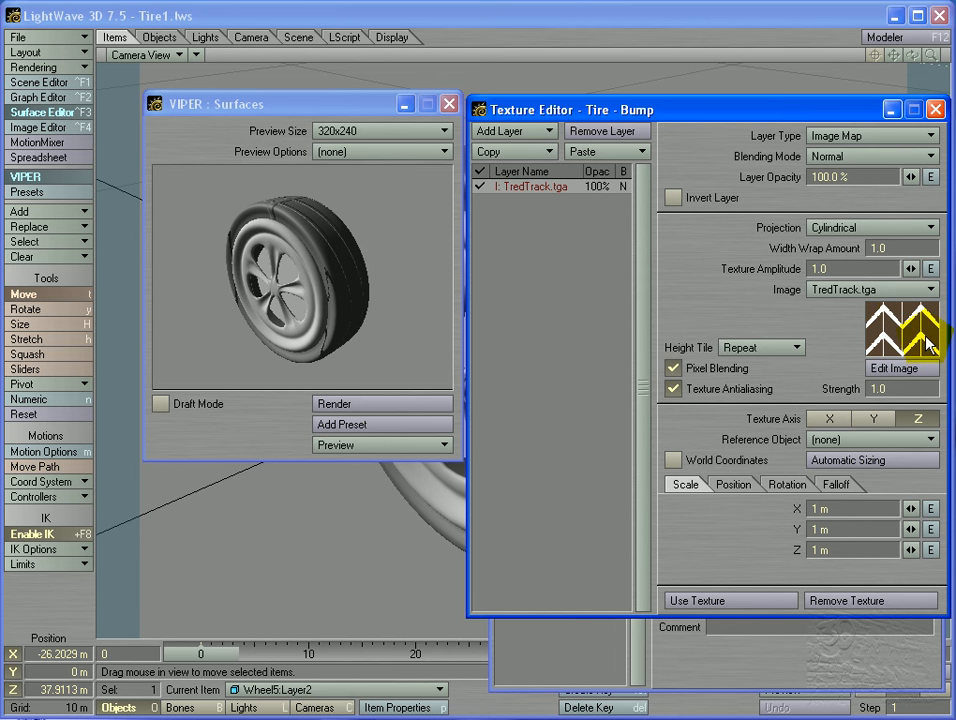
drag(884, 342, 912, 342)
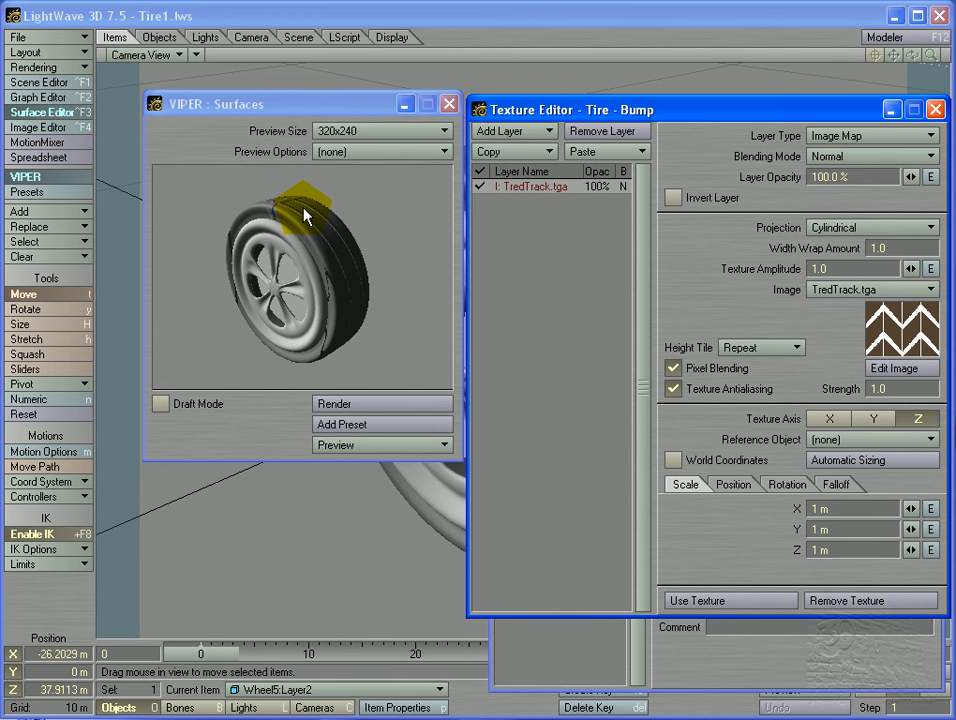
Close the Surface Editor and arrange the VIPER preview and the bump Texture Editor side by side.
drag(337, 104, 259, 98)
drag(529, 110, 762, 157)
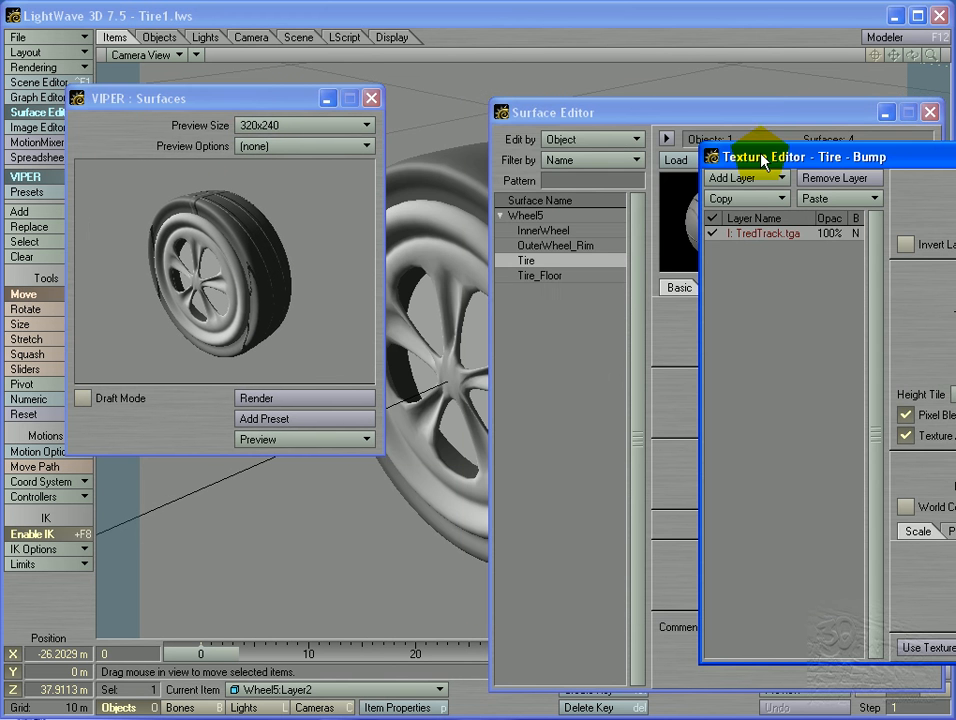
click(929, 112)
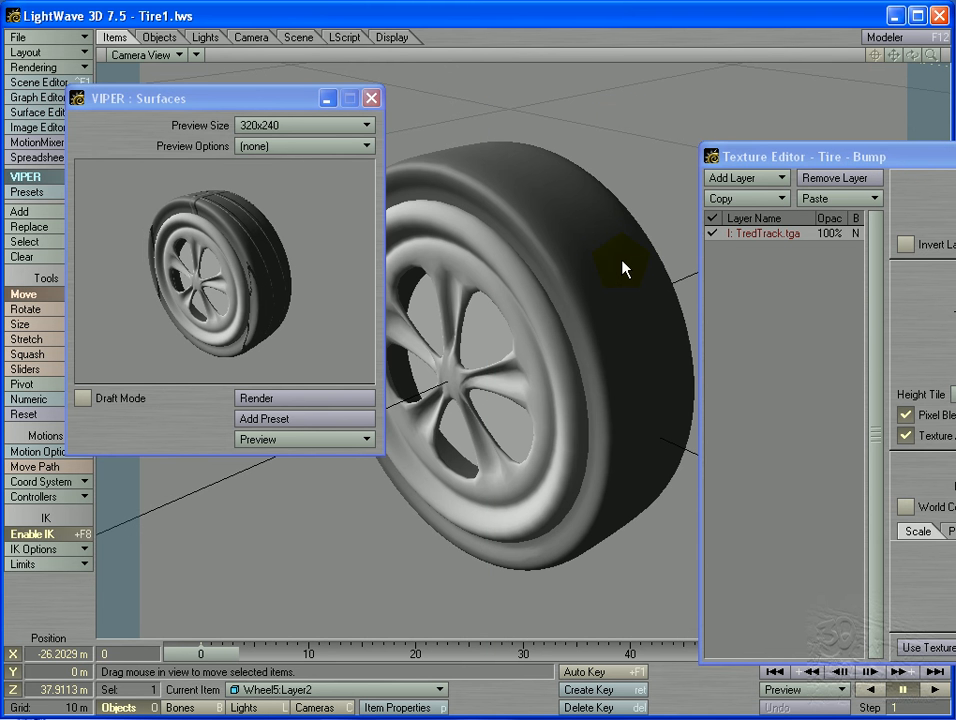
drag(849, 157, 624, 95)
mouse_move(622, 94)
mouse_down()
mouse_move(616, 88)
mouse_move(616, 96)
mouse_move(630, 80)
mouse_up()
drag(300, 99, 343, 92)
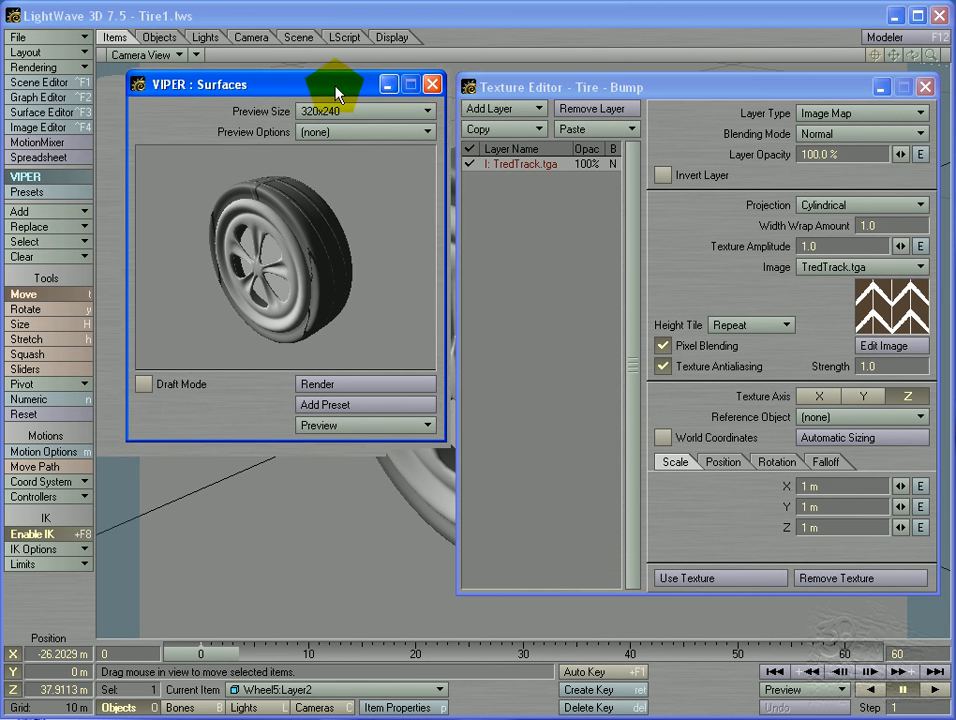
click(304, 215)
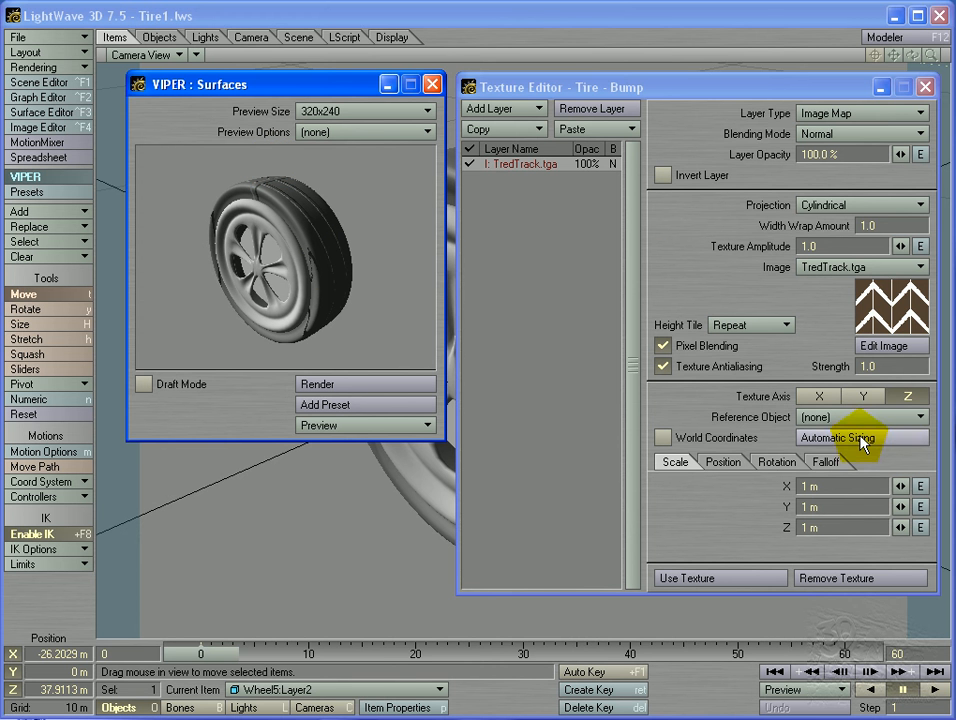
Fit the bump texture to the tire with automatic sizing and set its width wrap amount to 10.
click(915, 438)
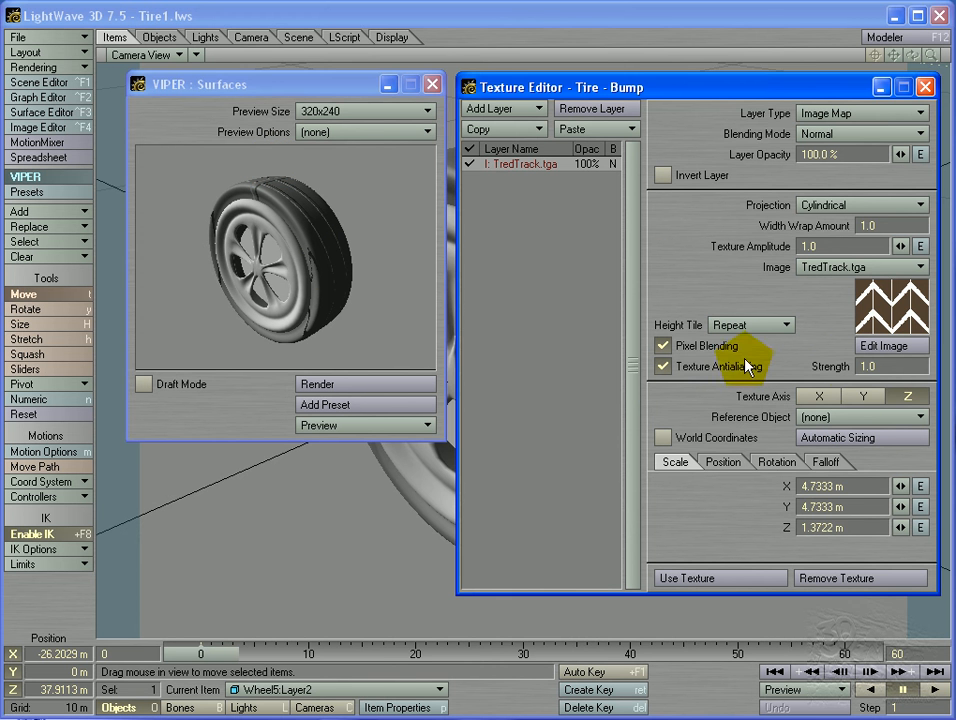
click(876, 226)
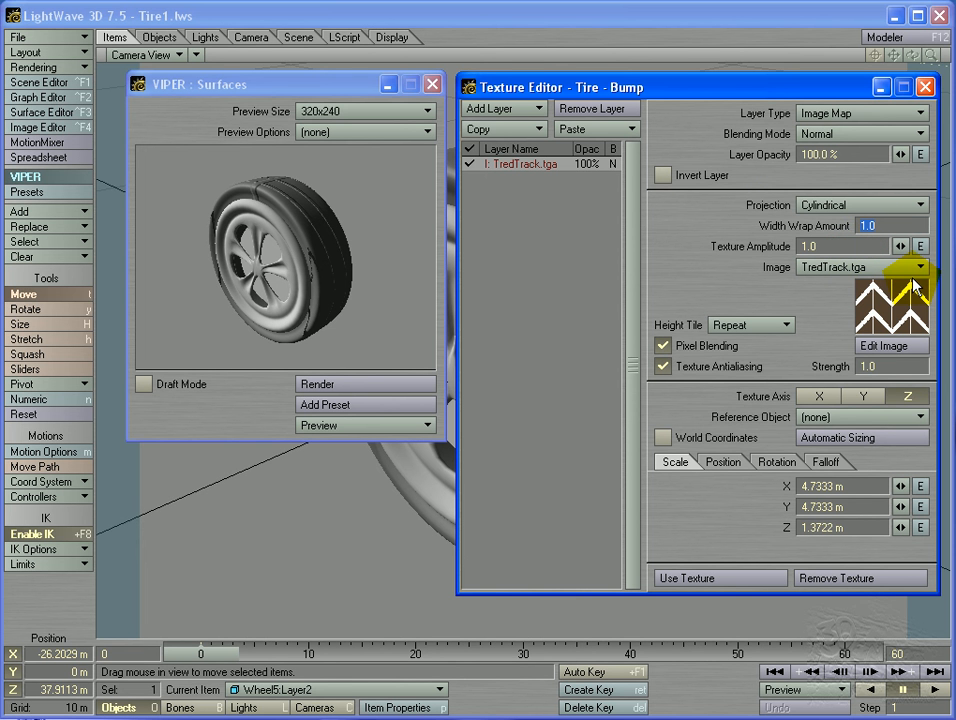
text(10)
key(Return)
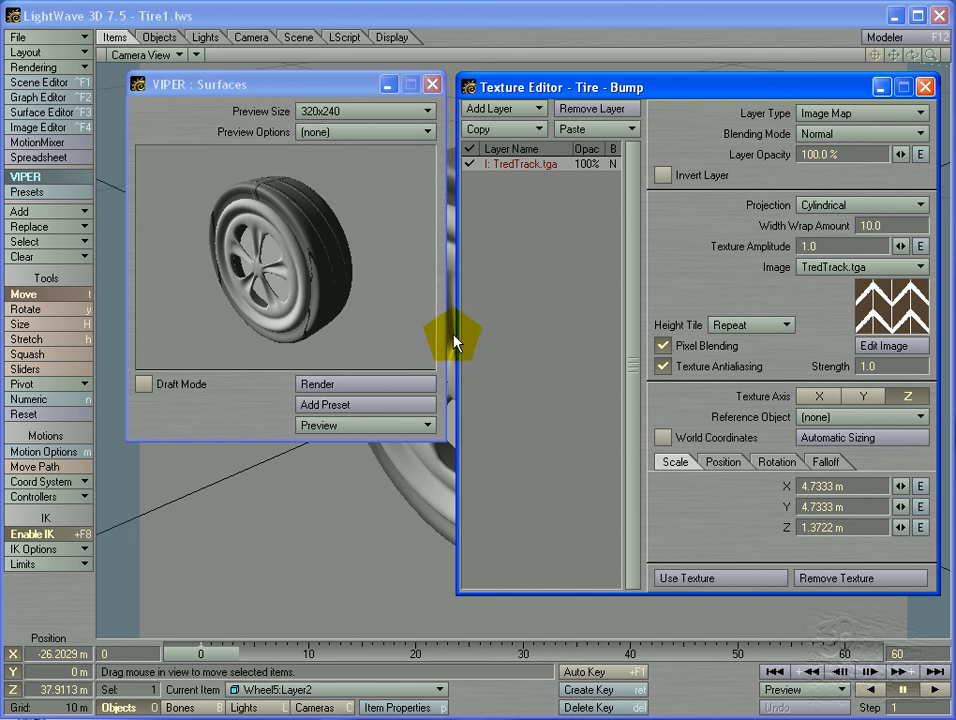
Render the VIPER preview before and after inverting the TredTrack bump layer.
click(427, 385)
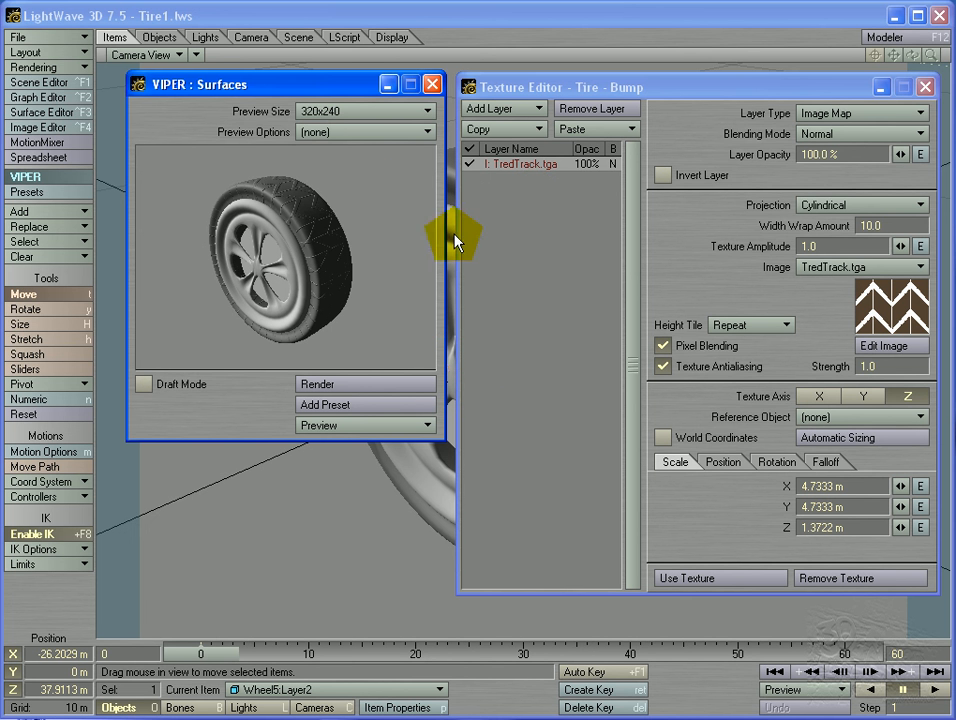
click(685, 183)
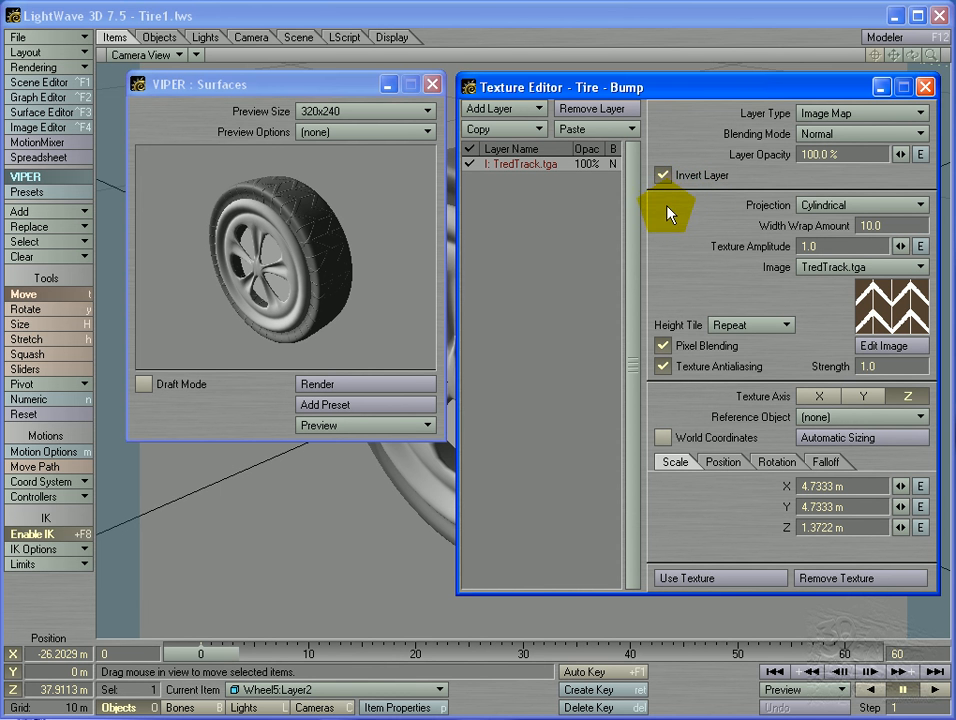
click(385, 386)
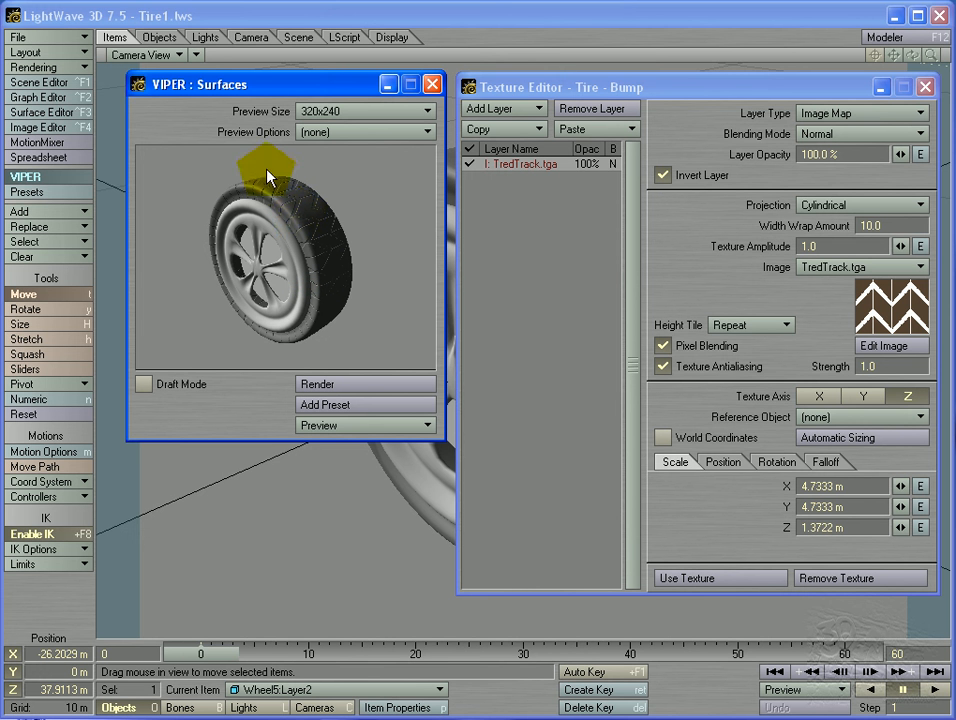
Try a width wrap amount of 30 on the bump layer and render the VIPER preview.
click(830, 225)
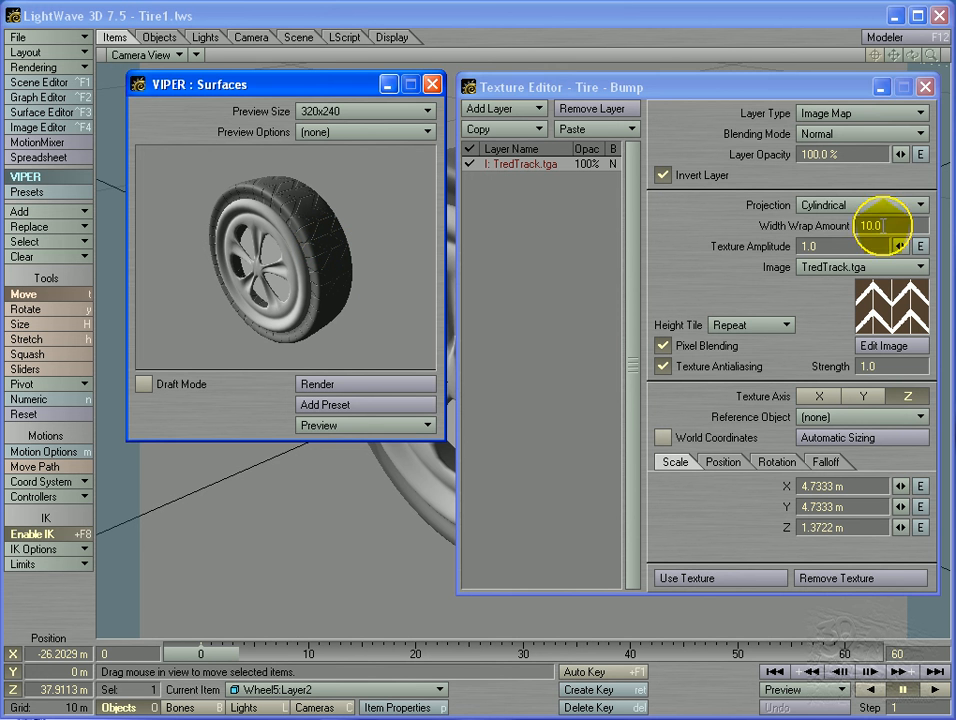
text(30)
key(Return)
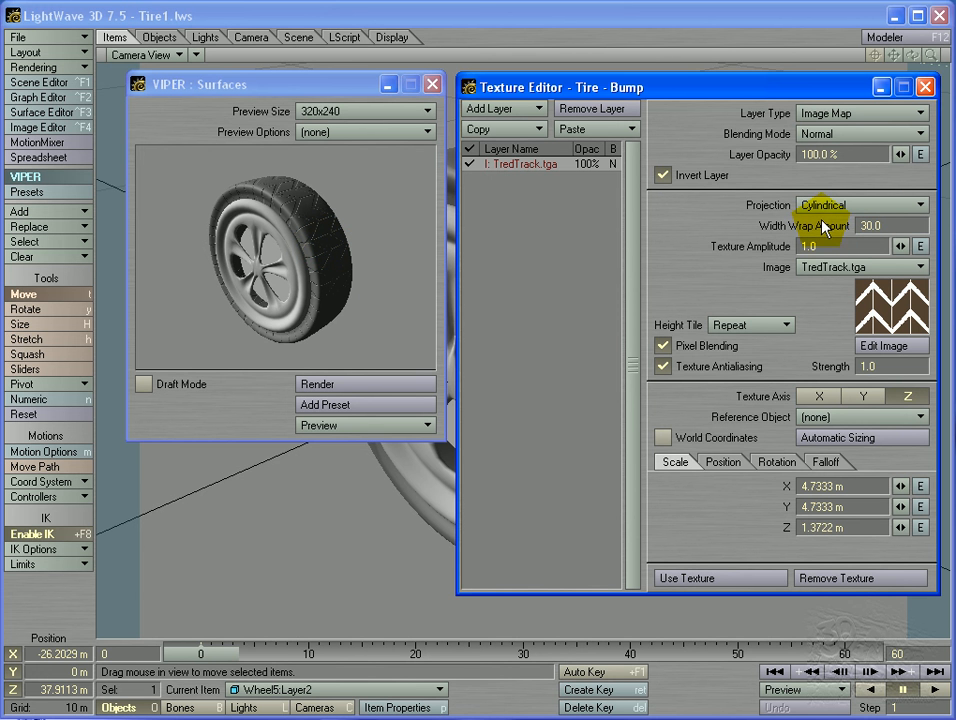
click(420, 389)
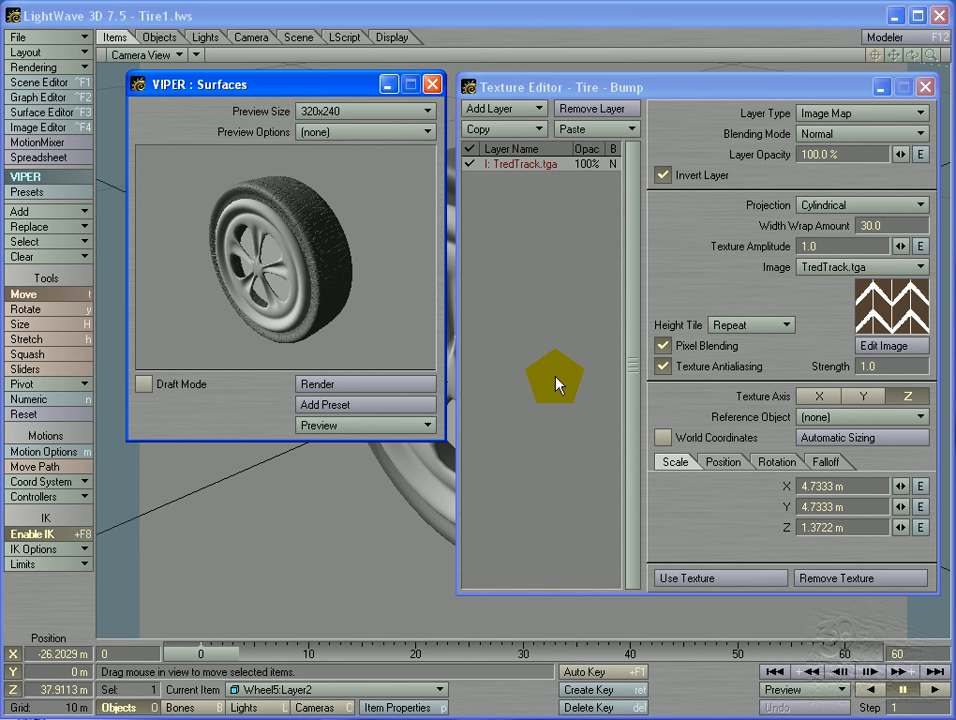
Try a width wrap amount of 25 on the bump layer and render the VIPER preview.
click(900, 226)
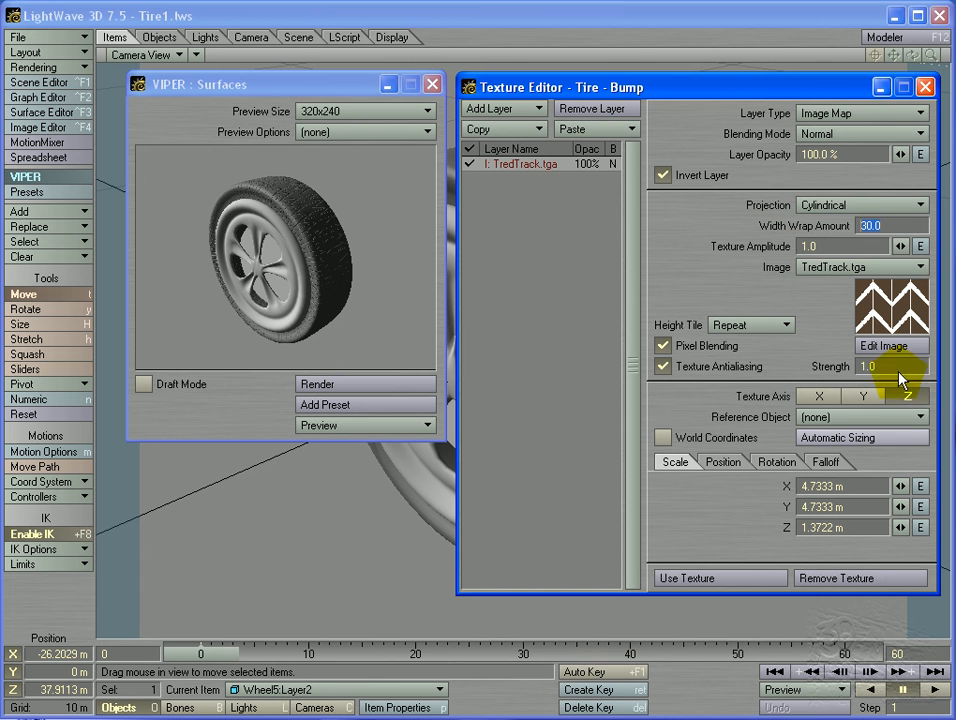
text(2)
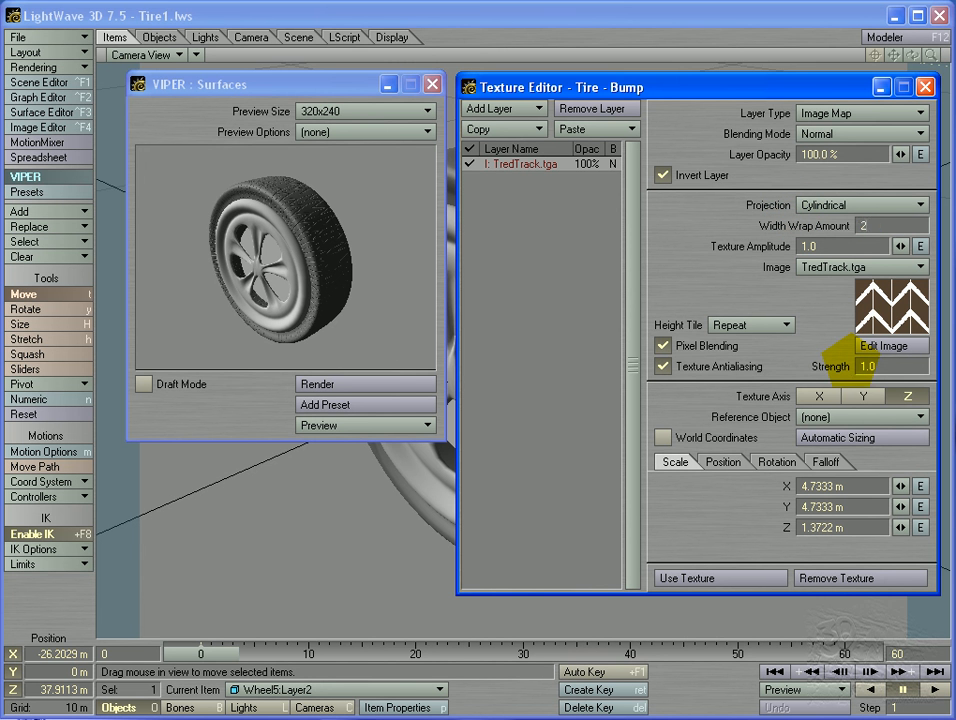
text(5)
key(Return)
click(408, 381)
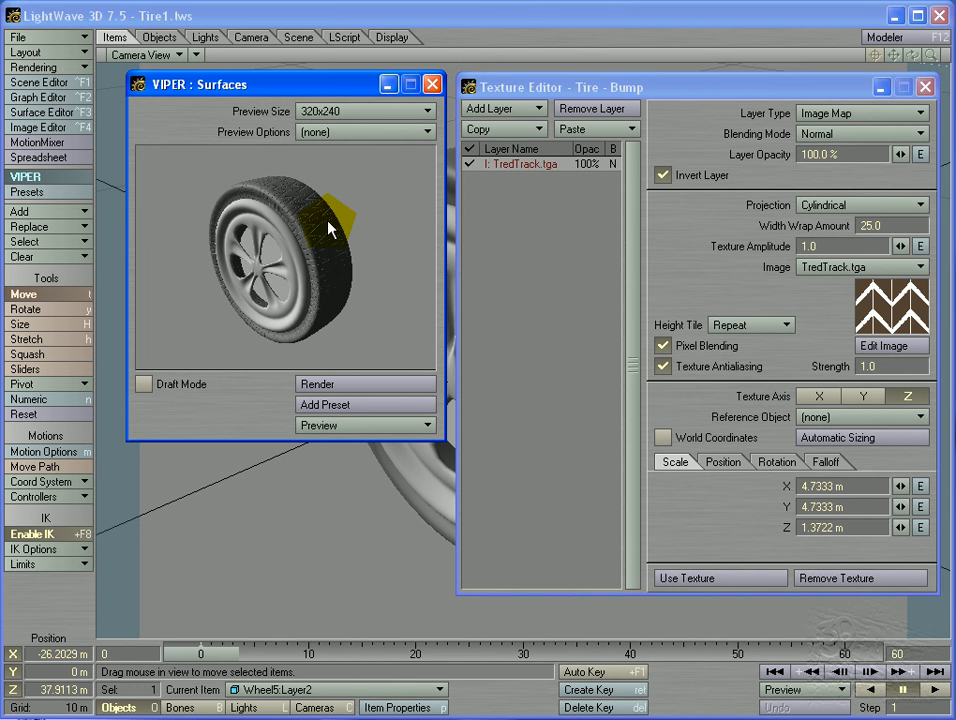
Set the bump layer's width wrap amount to 20 and render the VIPER preview.
drag(885, 227, 794, 228)
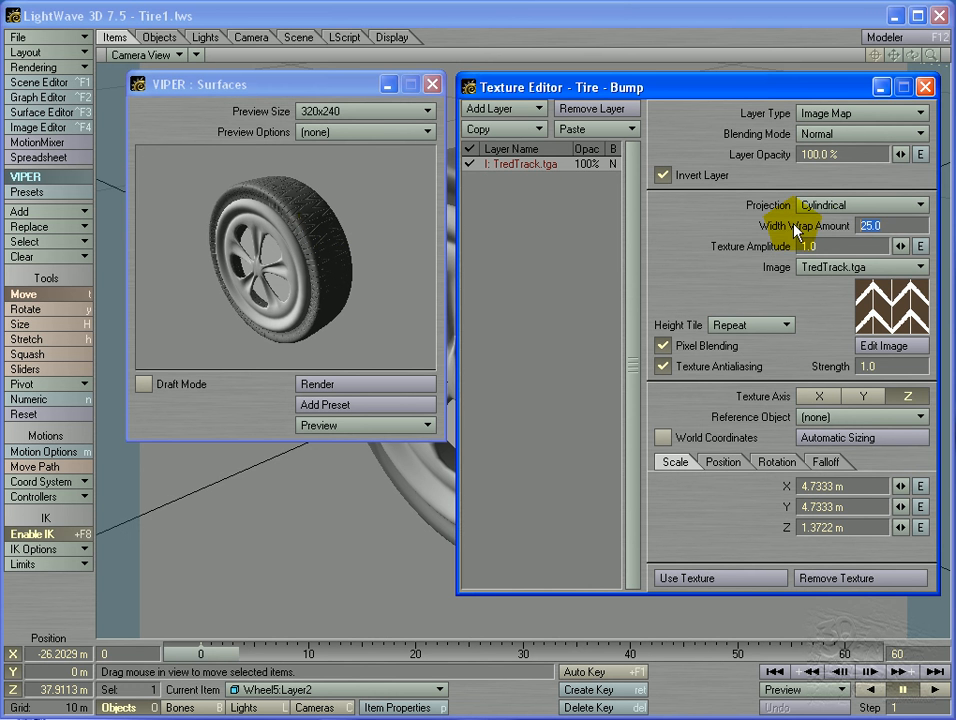
text(20)
key(Return)
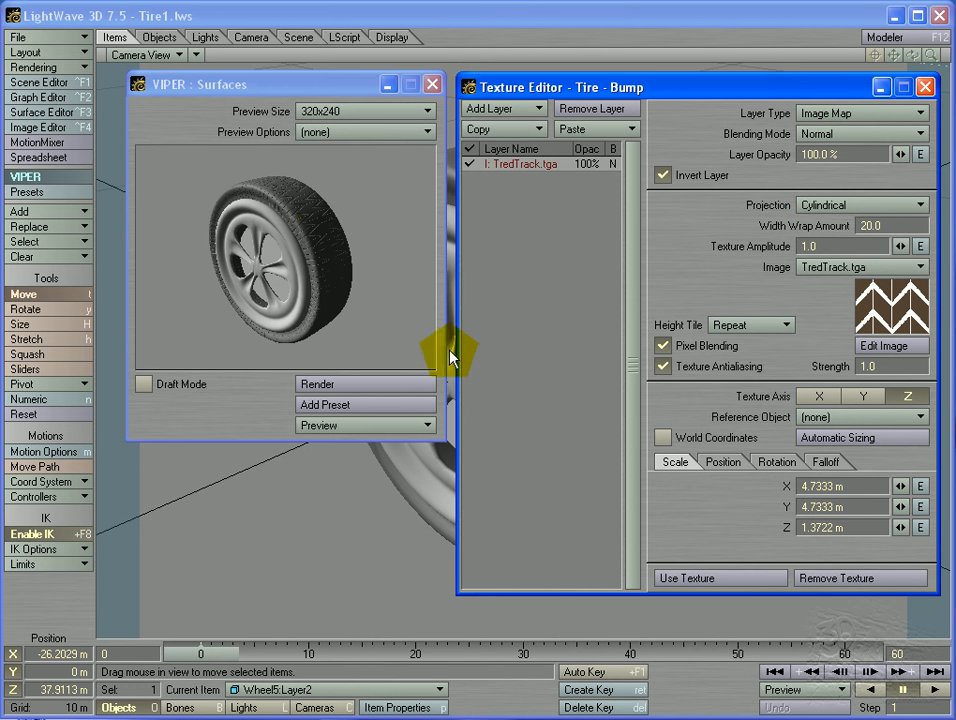
click(397, 385)
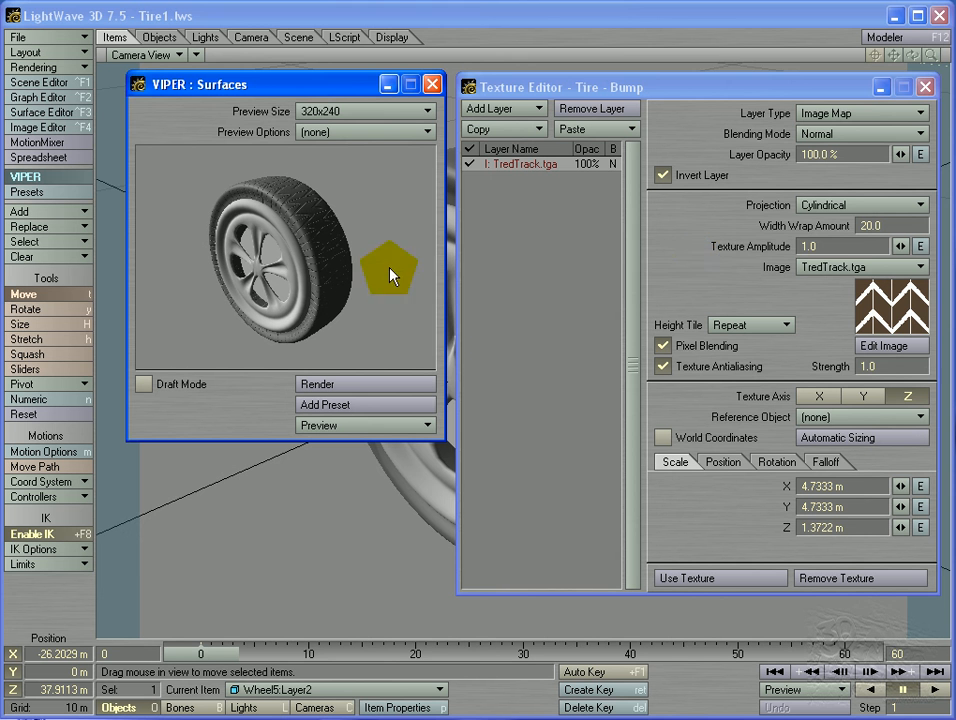
Raise the bump layer's texture amplitude to 6 and render the VIPER preview.
click(830, 244)
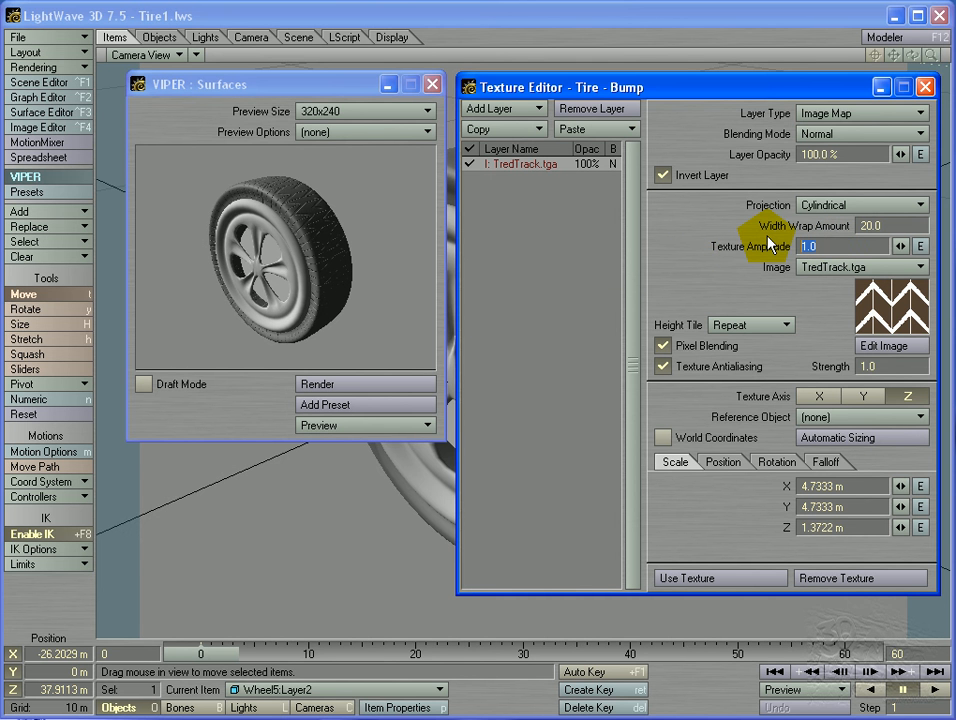
text(6)
key(Return)
click(391, 387)
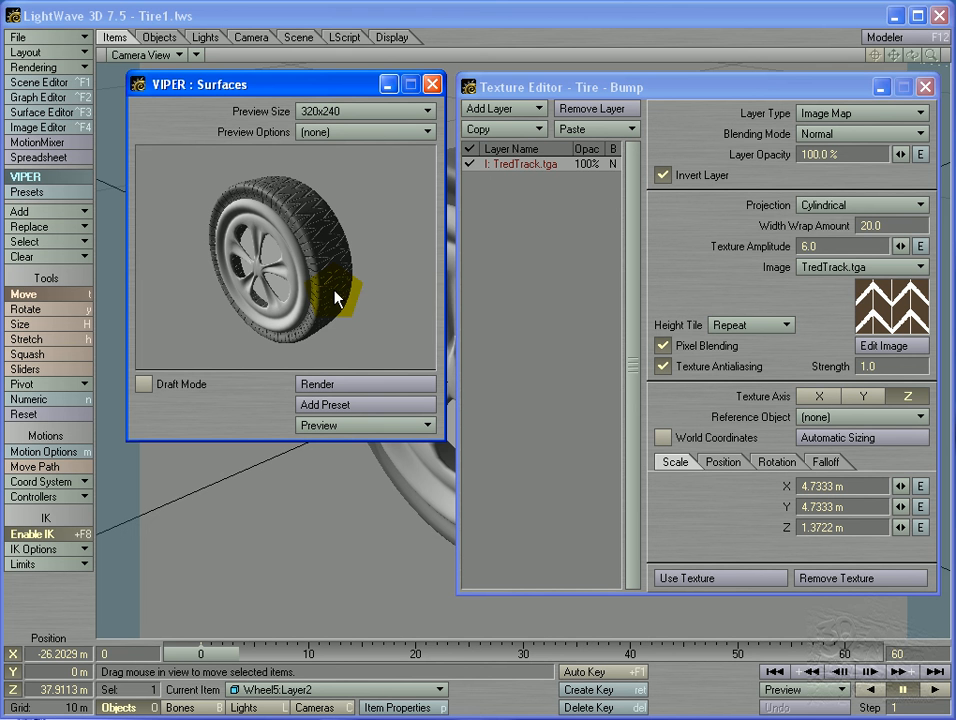
Copy the TredTrack bump layer and apply the bump texture to the Tire surface.
click(525, 132)
click(523, 131)
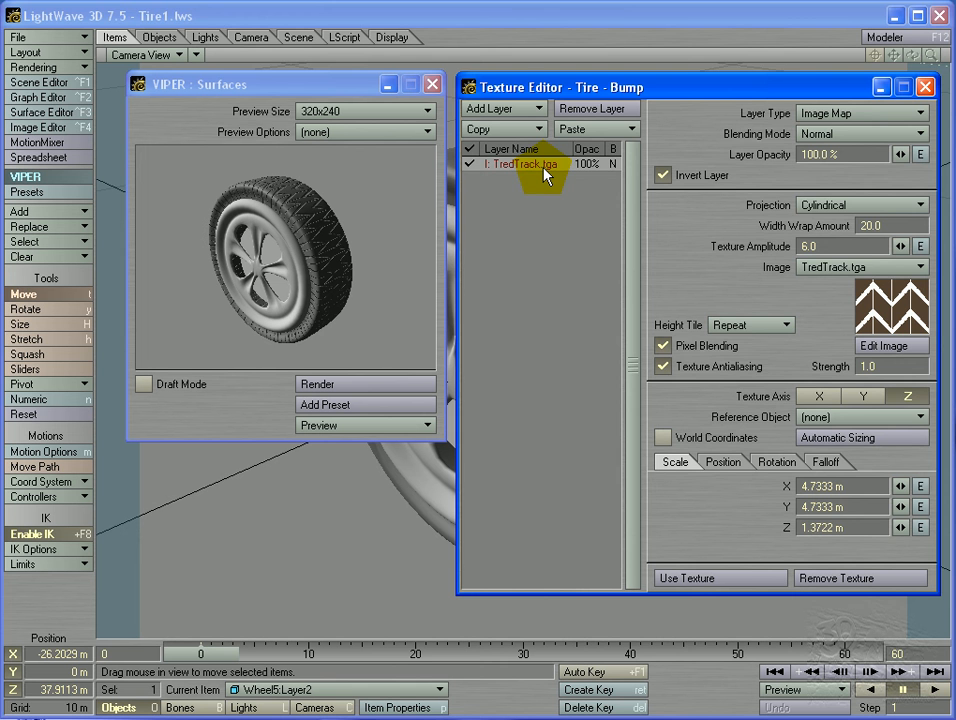
click(694, 580)
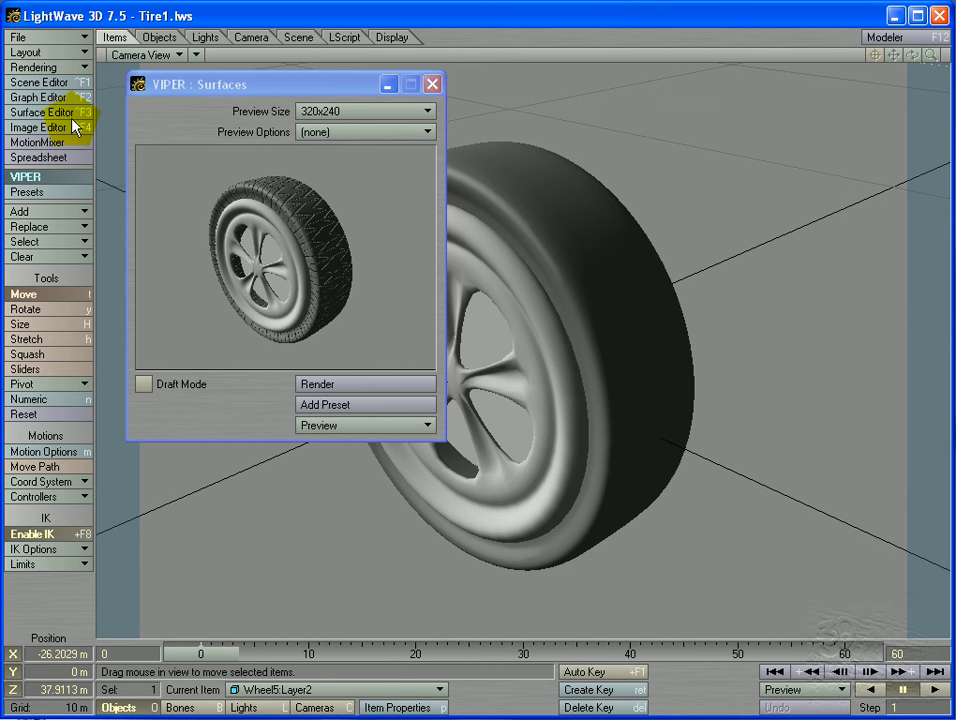
Open the Tire surface's specularity texture and replace its current layer with the copied TredTrack layer, keeping it inverted.
click(45, 112)
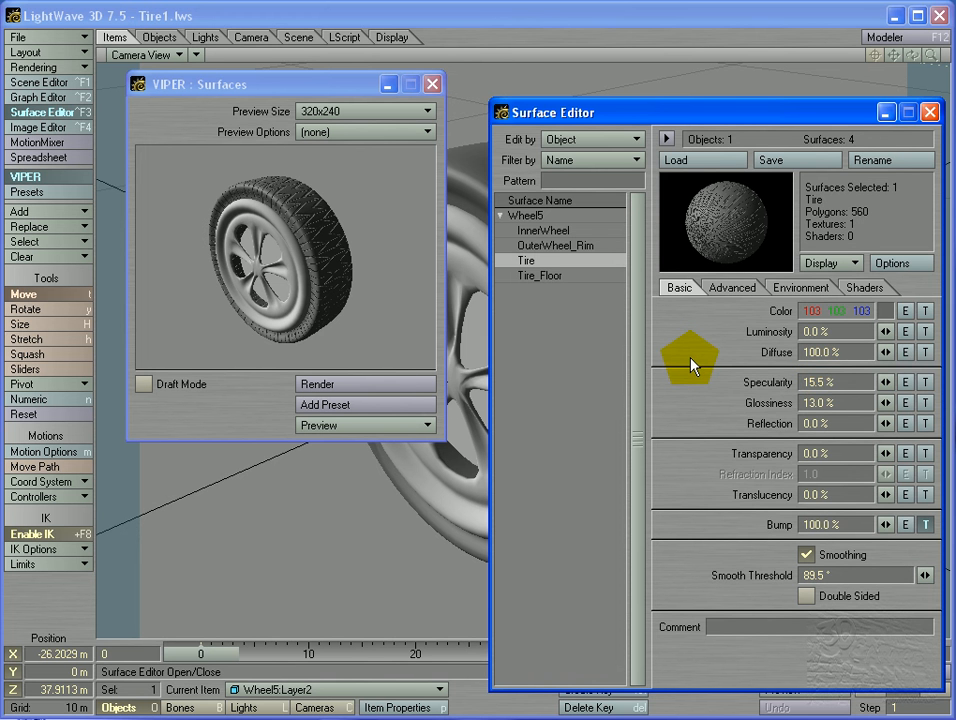
click(926, 383)
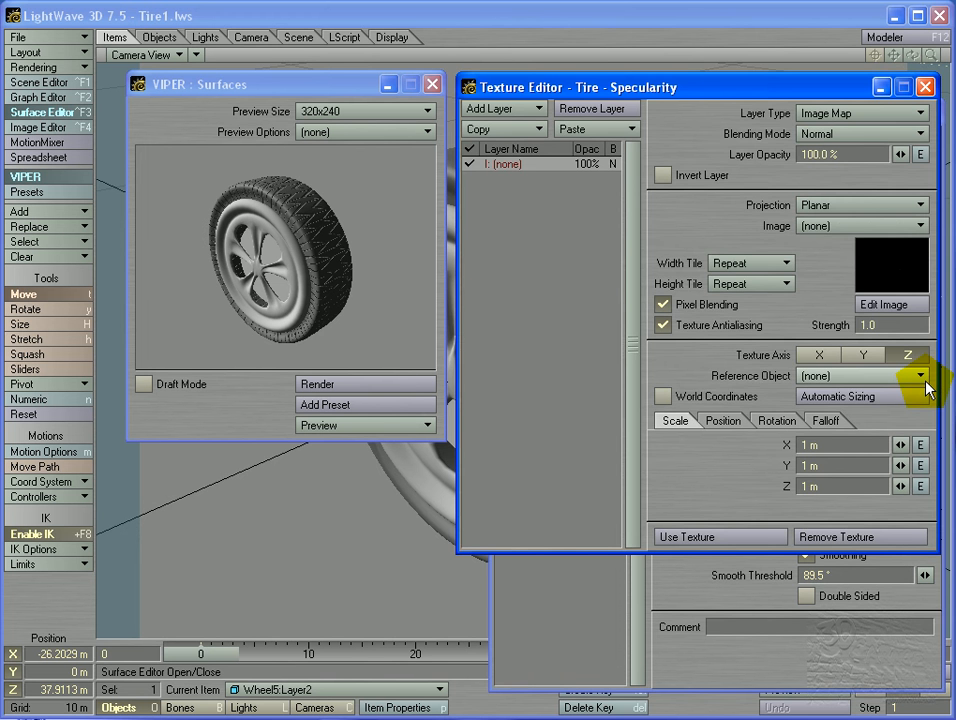
click(560, 130)
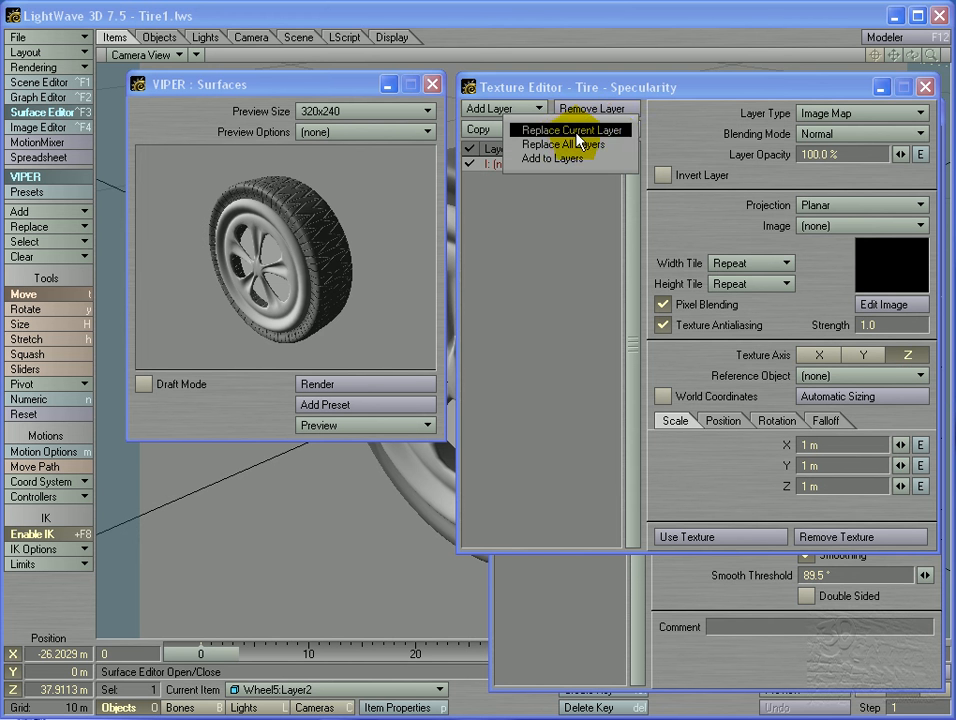
click(610, 131)
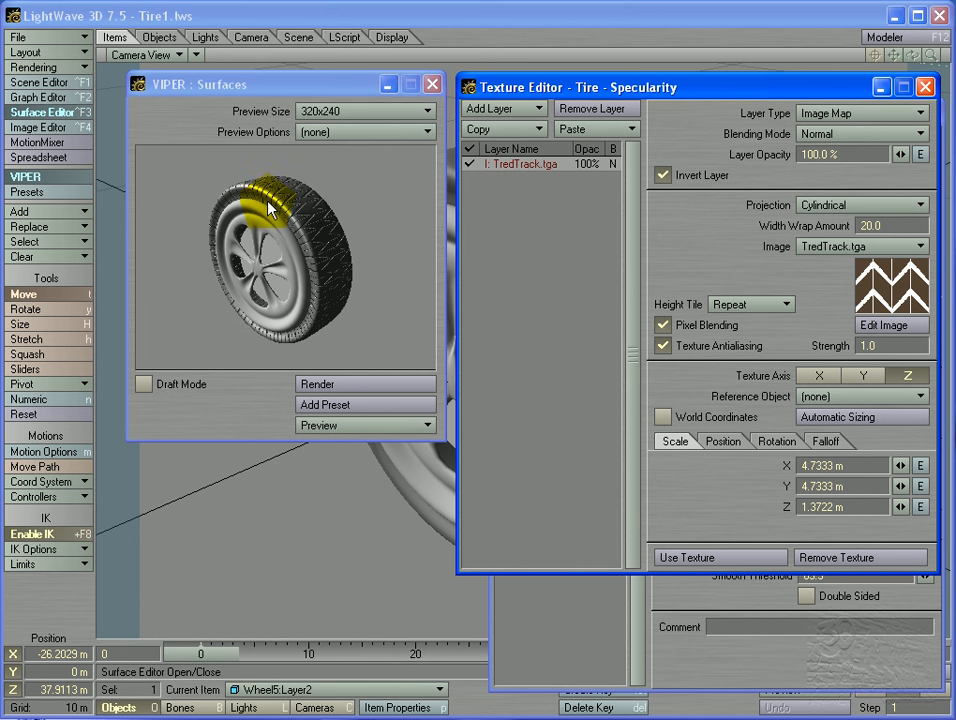
click(664, 176)
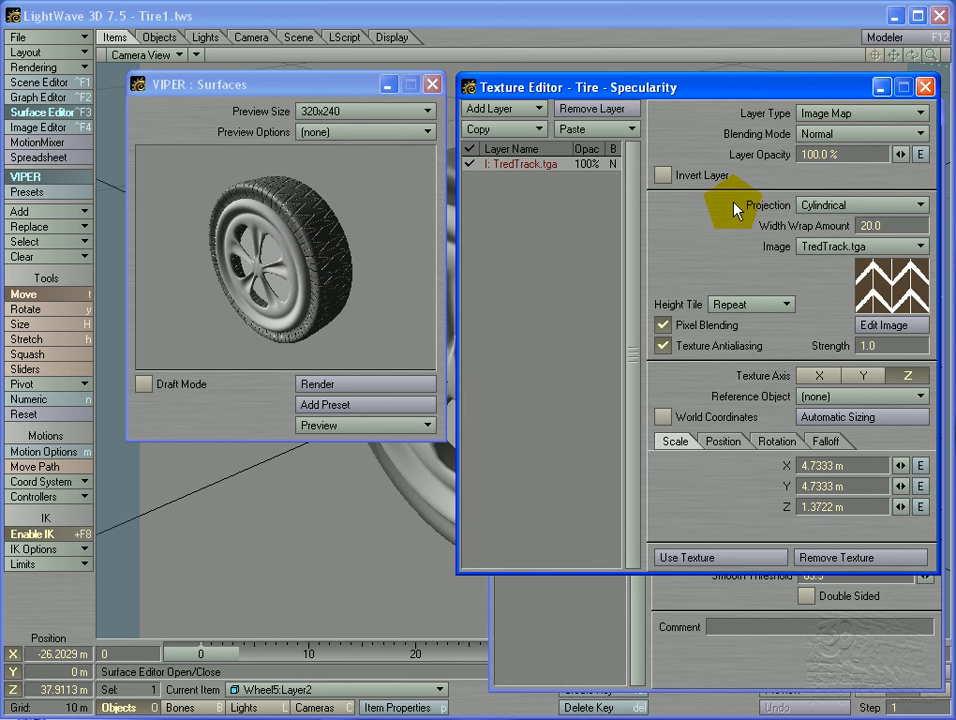
click(664, 176)
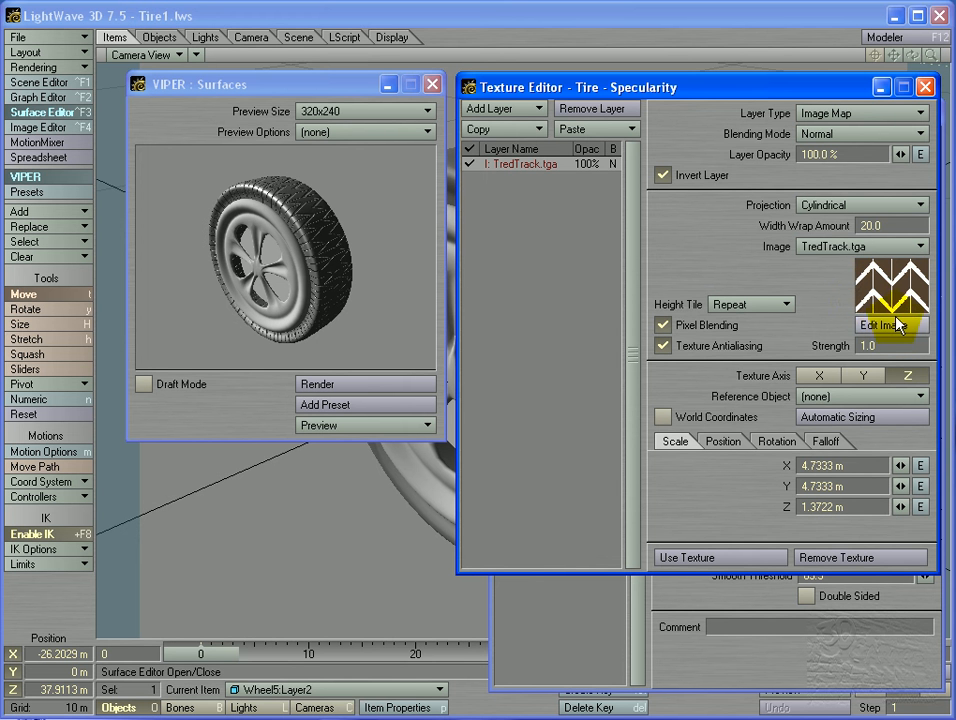
Lower the TredTrack specularity layer's opacity to 24.5% and apply the texture to the Tire surface.
mouse_move(901, 154)
mouse_down()
mouse_move(880, 154)
mouse_move(913, 154)
mouse_move(913, 168)
mouse_up()
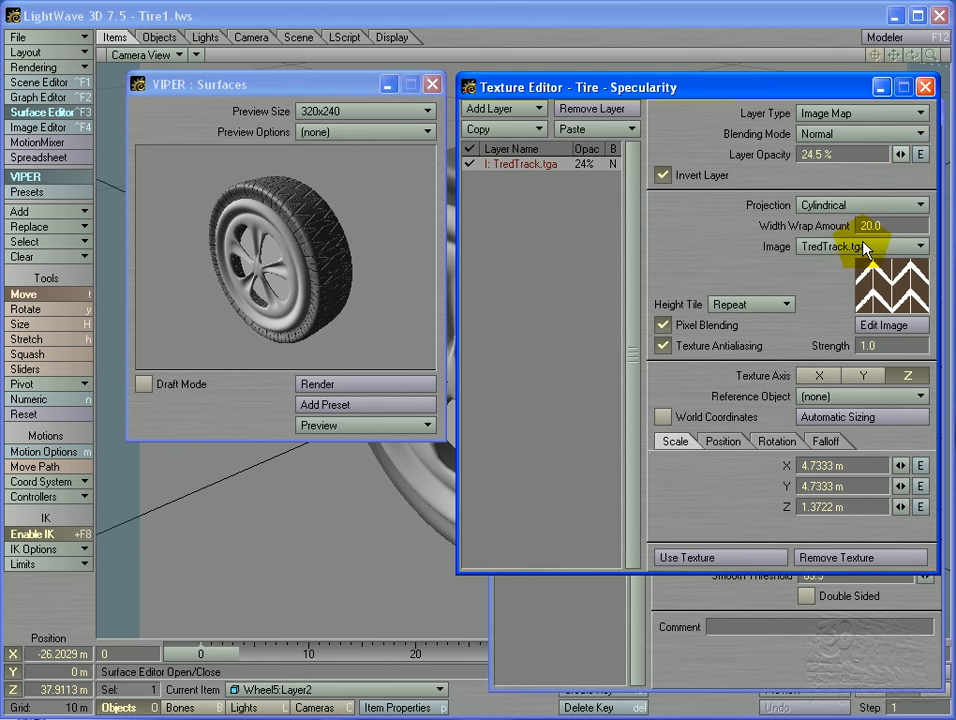
click(736, 560)
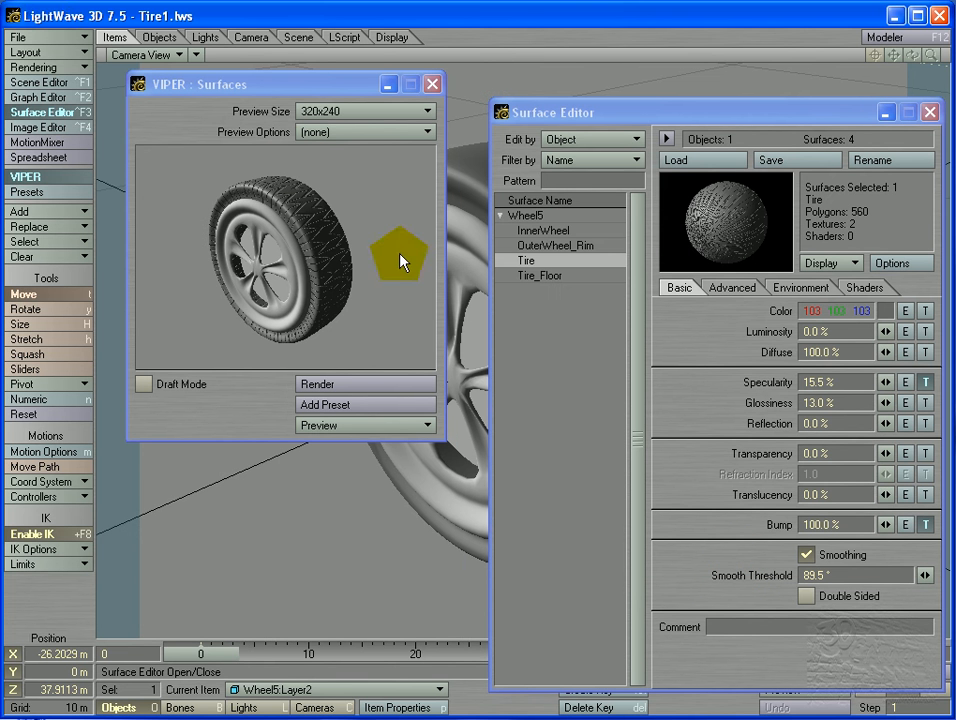
Save all objects and save the scene, overwriting the existing Tire1.lws file.
click(22, 37)
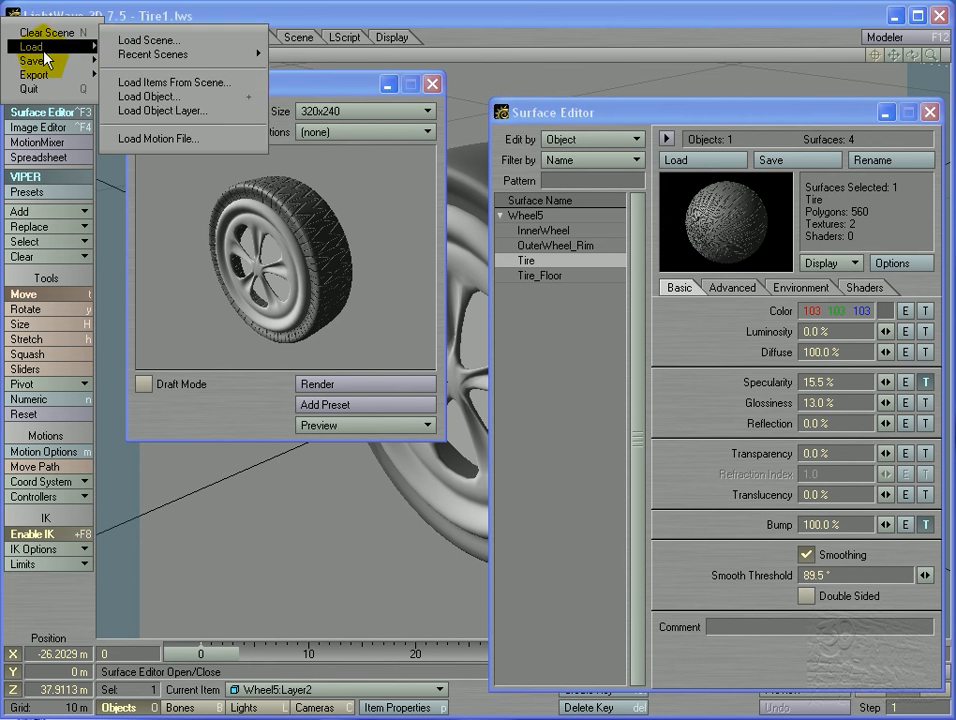
mouse_move(44, 64)
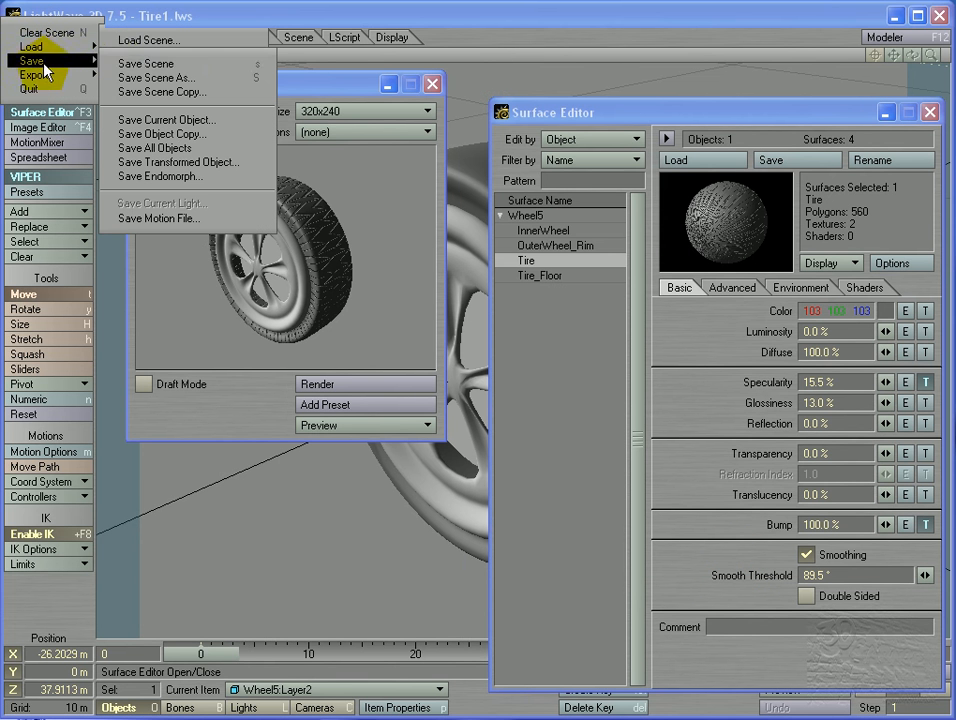
click(190, 148)
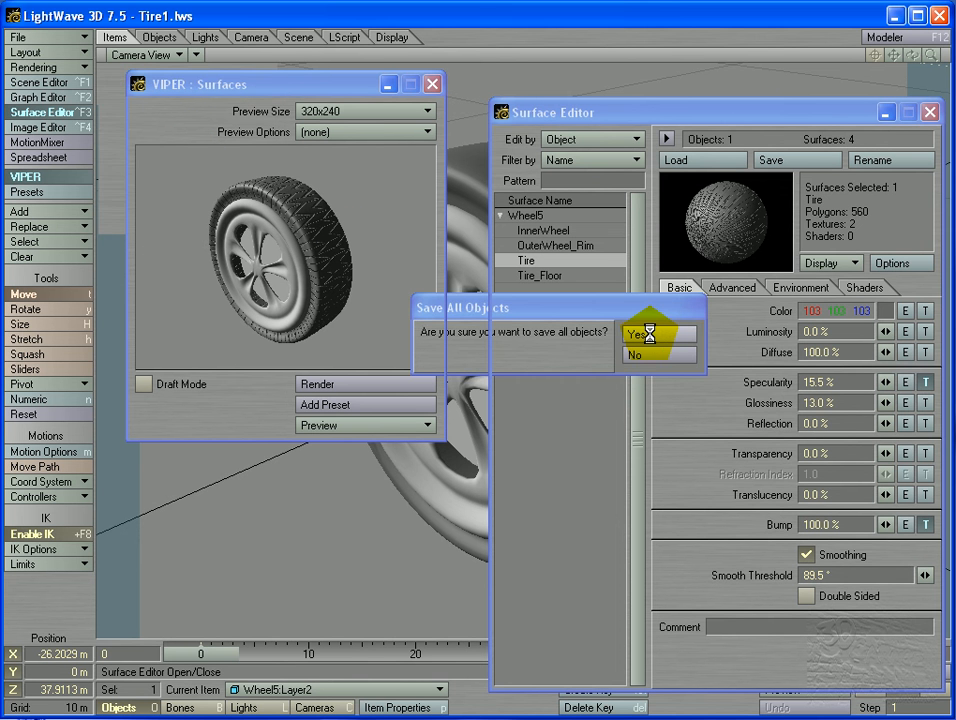
click(636, 336)
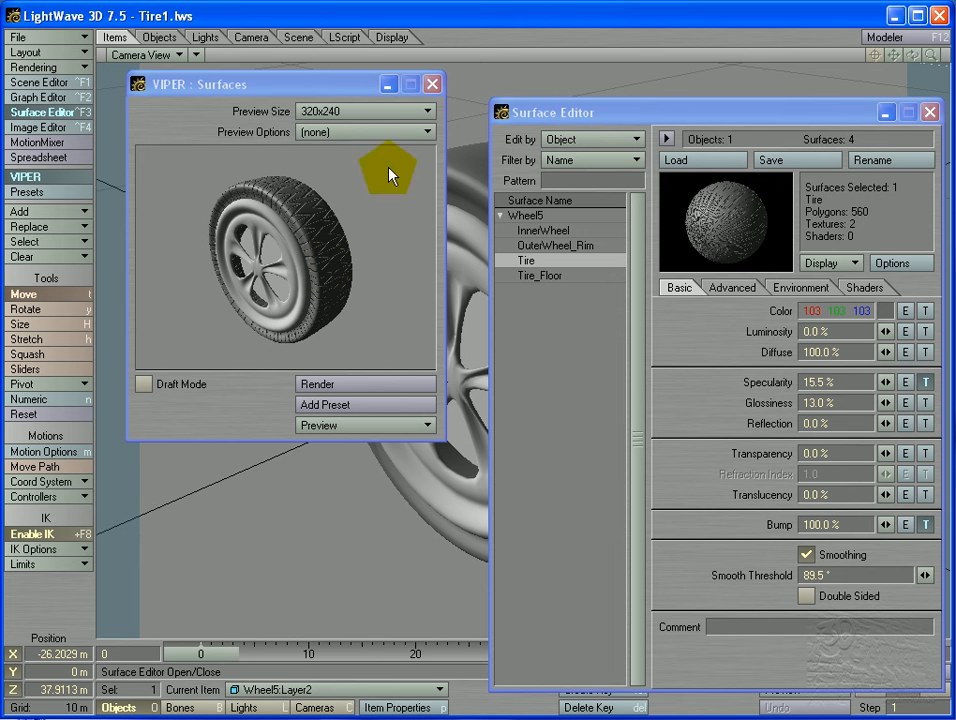
click(53, 36)
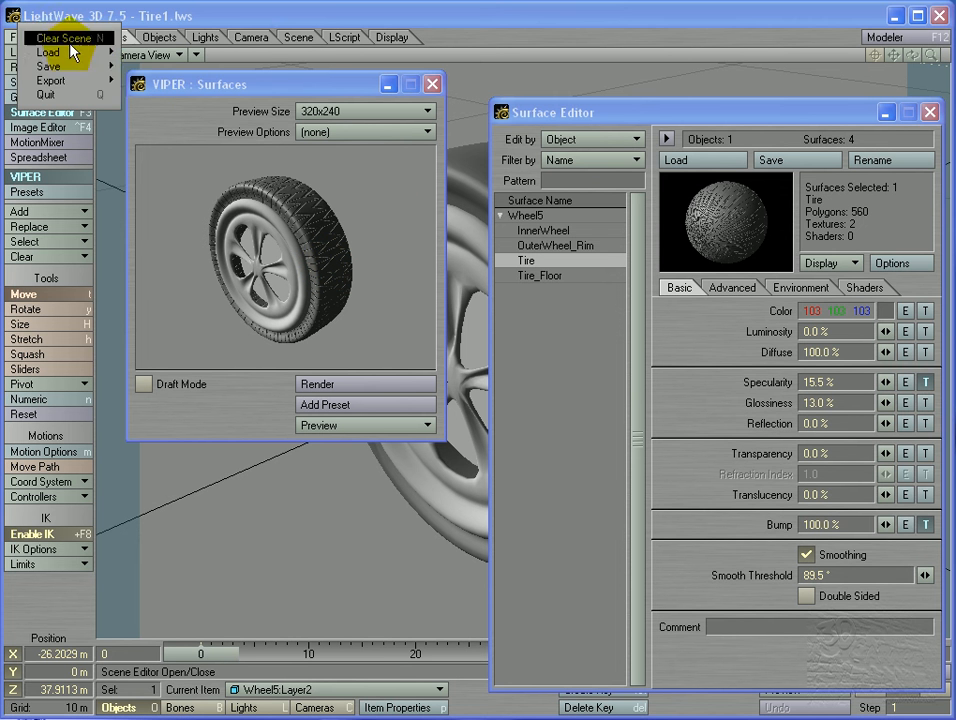
mouse_move(53, 66)
click(140, 60)
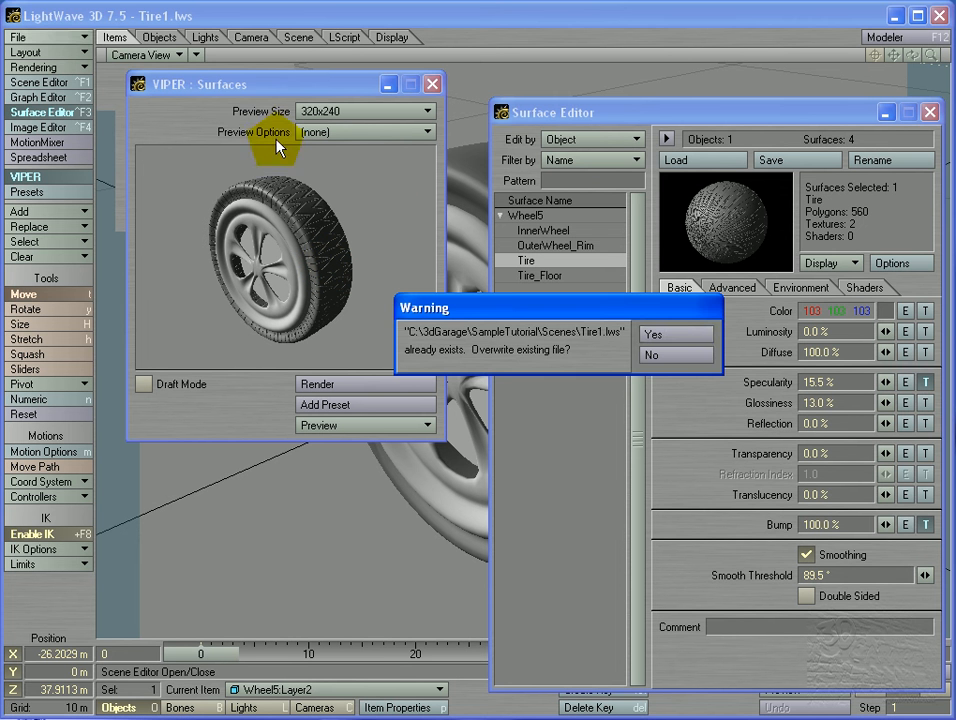
click(698, 336)
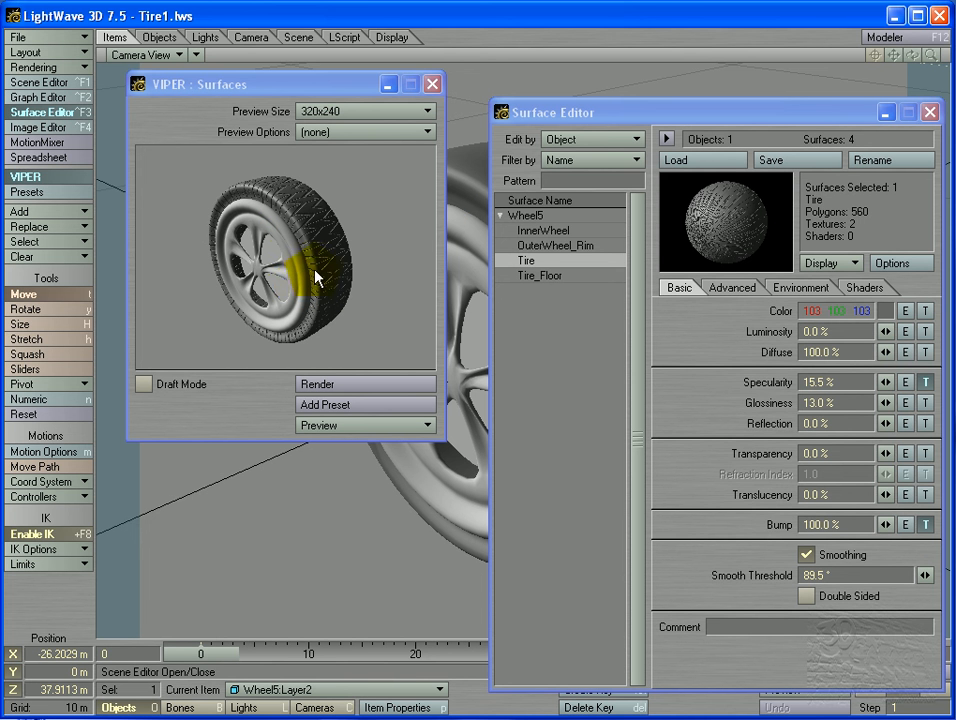
Select the OuterWheel_Rim surface and darken its color to grey 155, 155, 155.
click(262, 229)
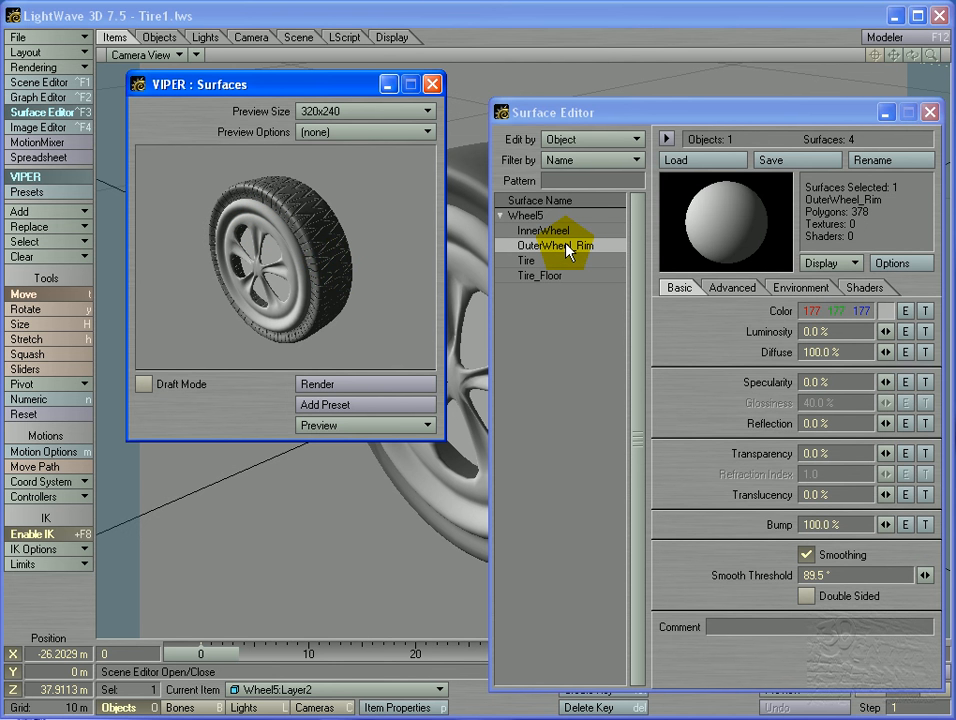
click(275, 259)
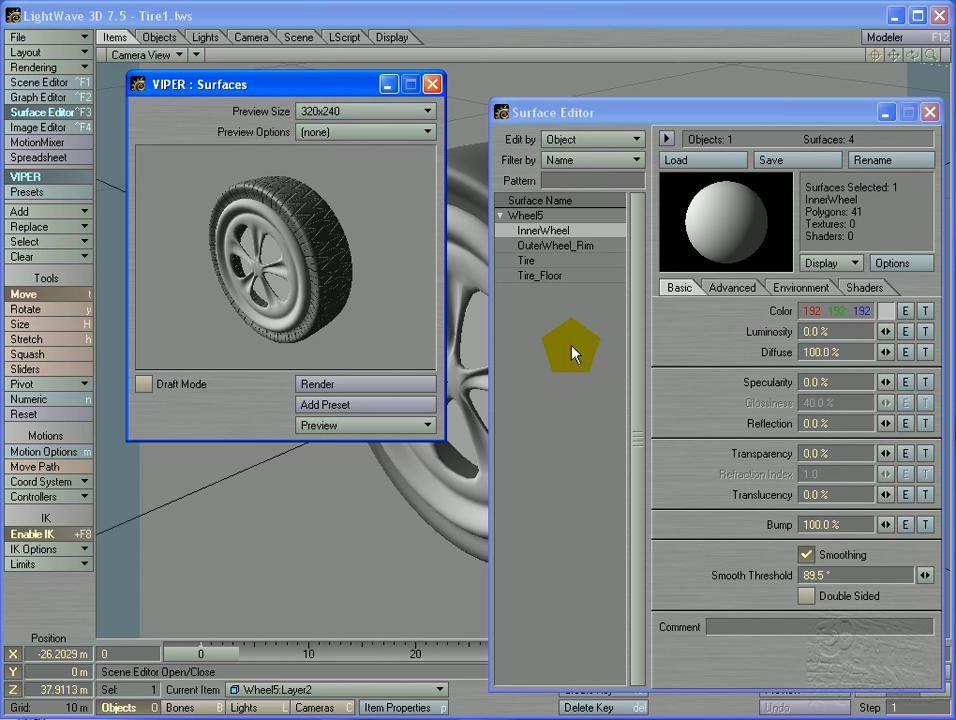
click(590, 246)
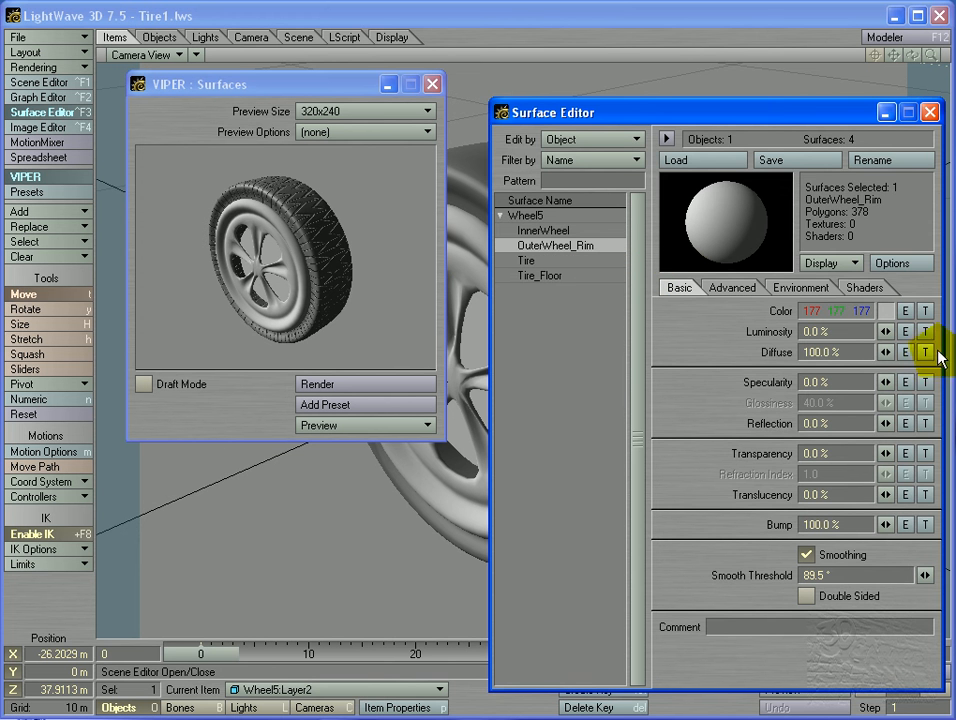
click(886, 311)
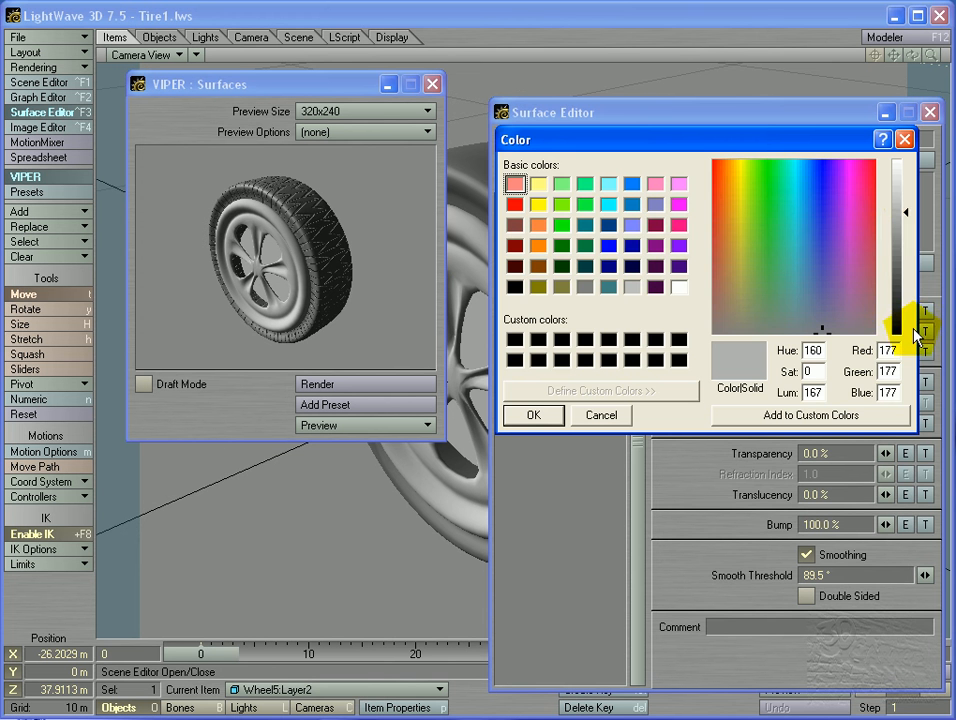
click(903, 228)
drag(903, 230, 904, 233)
click(533, 414)
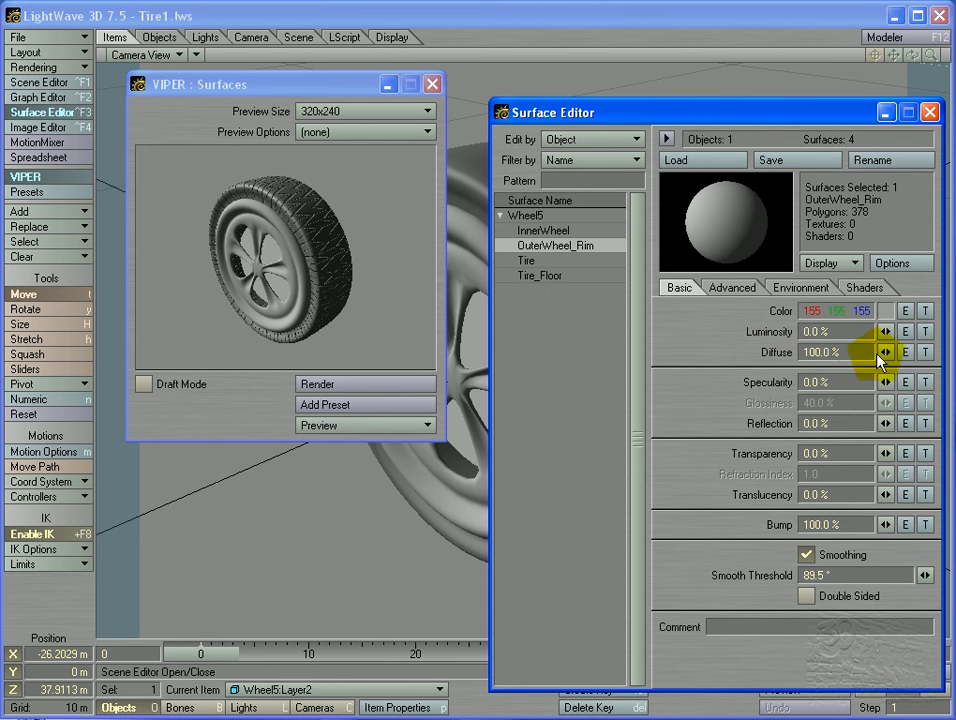
Set the OuterWheel_Rim surface's diffuse to 62% and its reflection to 31%.
drag(858, 352, 772, 356)
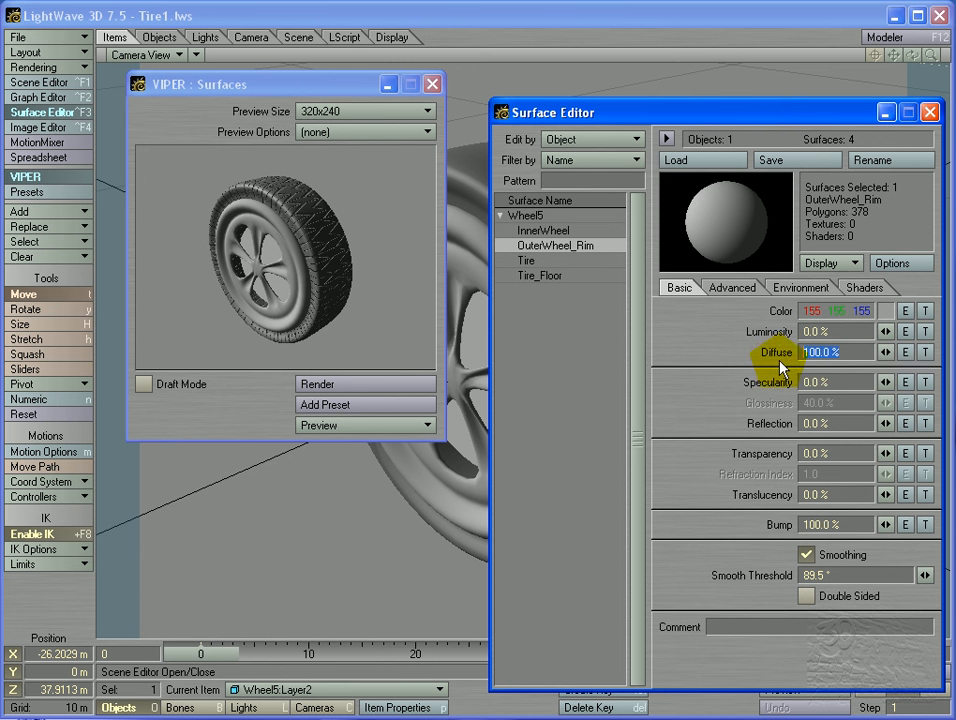
click(814, 352)
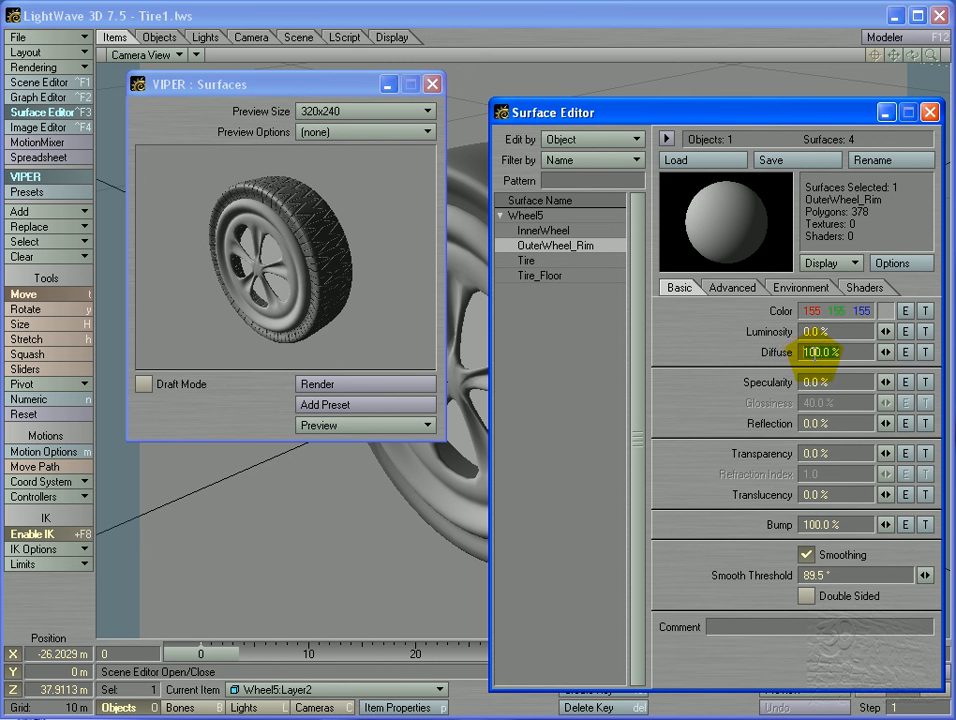
mouse_move(884, 353)
mouse_down()
mouse_move(915, 358)
mouse_move(874, 352)
mouse_move(885, 355)
mouse_up()
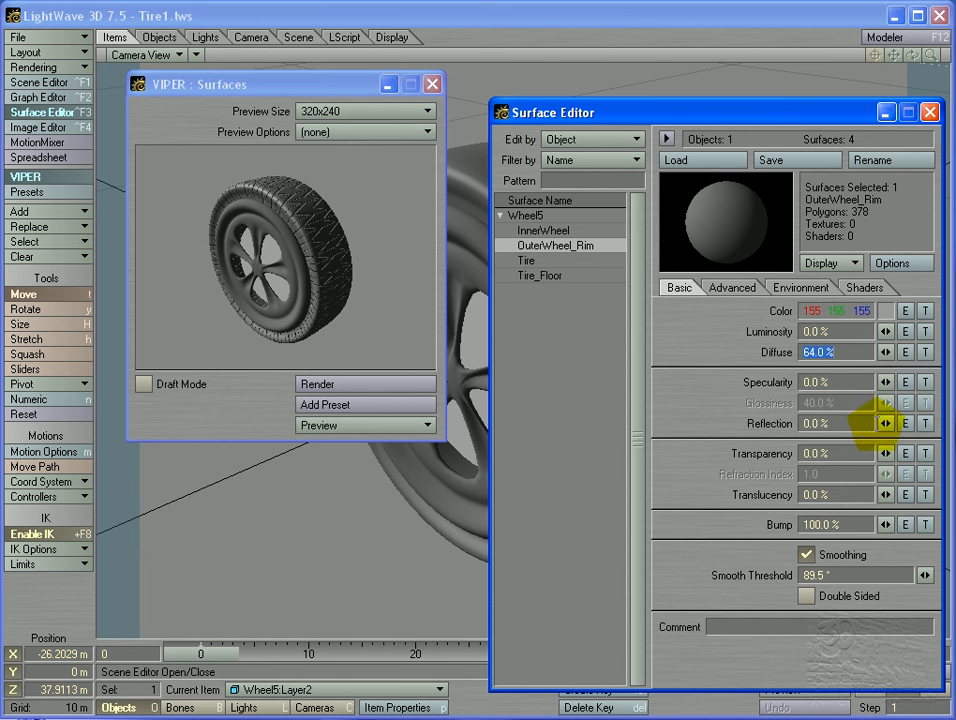
drag(881, 420, 885, 423)
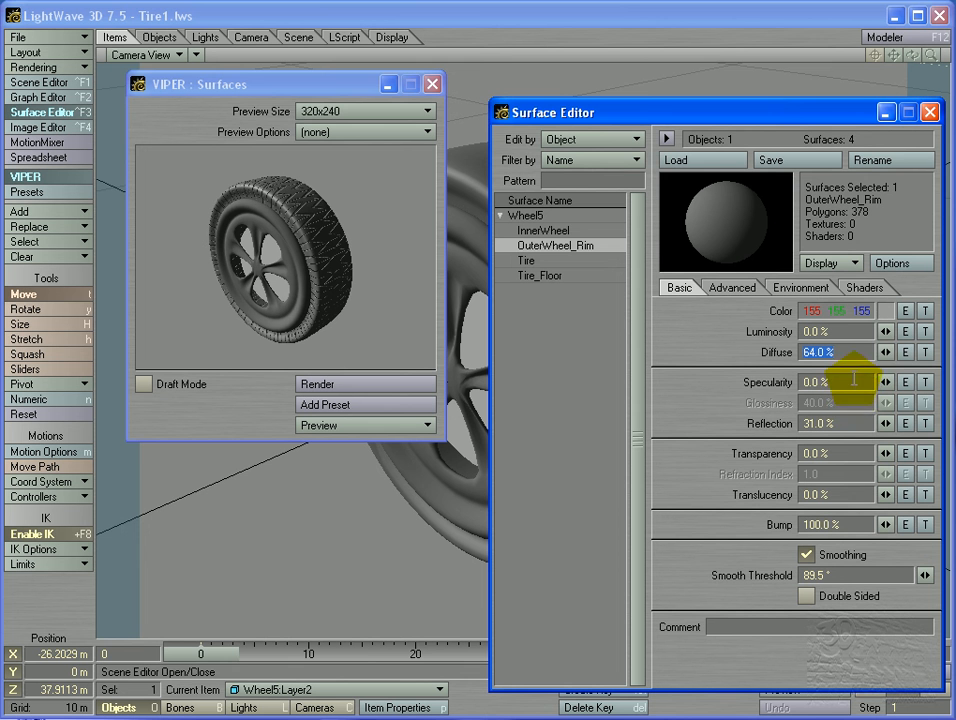
drag(884, 353, 877, 353)
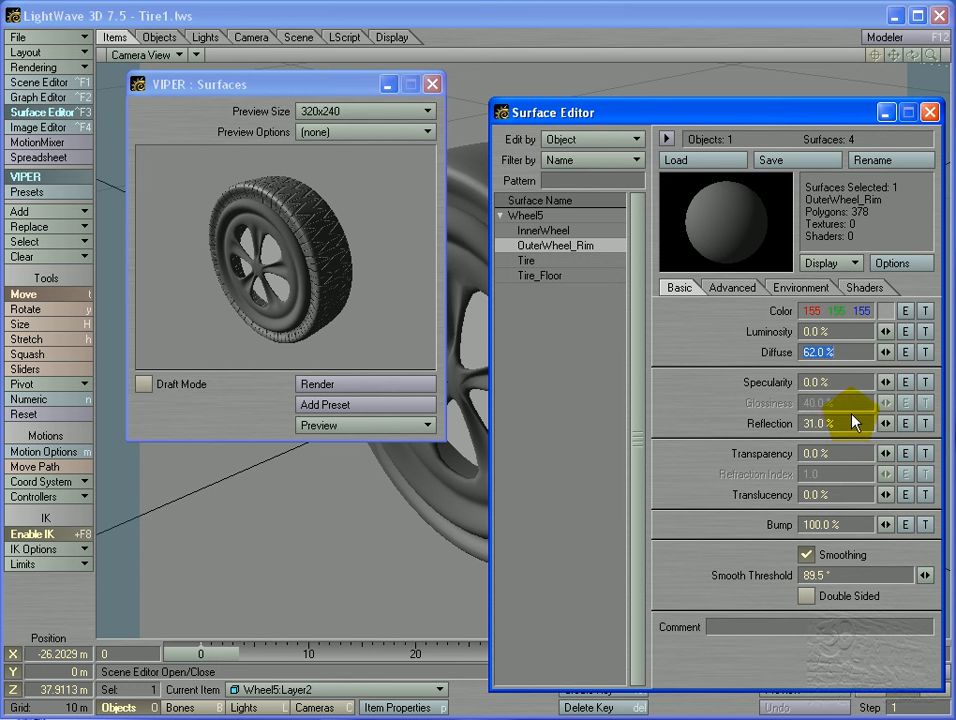
Set the rim's reflection options to Ray Tracing + Spherical Map and load the Poolside image as its reflection map.
click(800, 290)
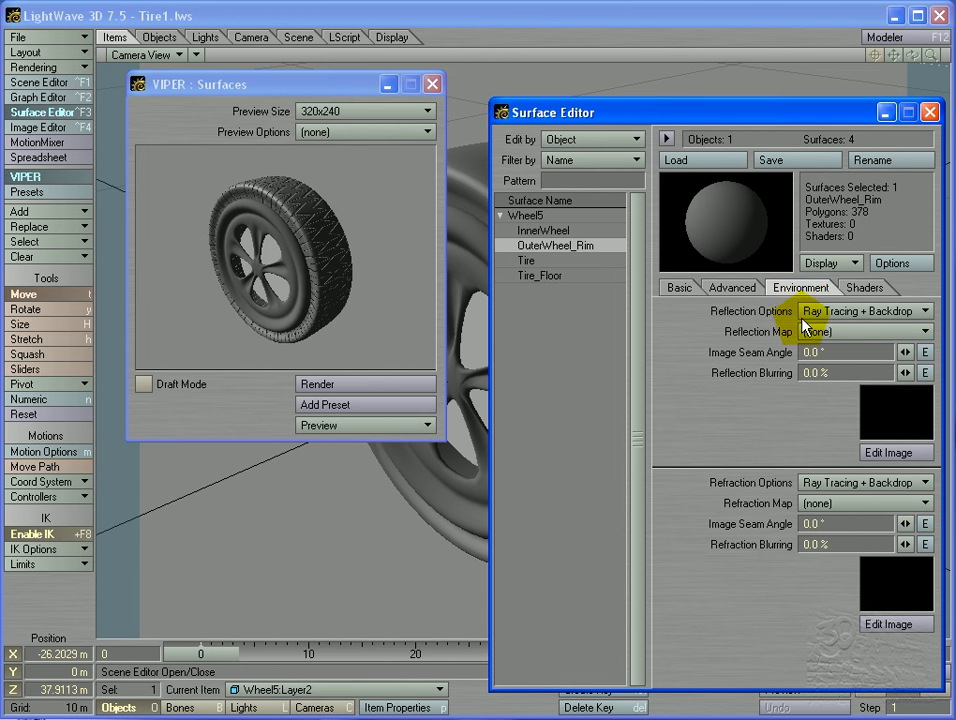
click(836, 312)
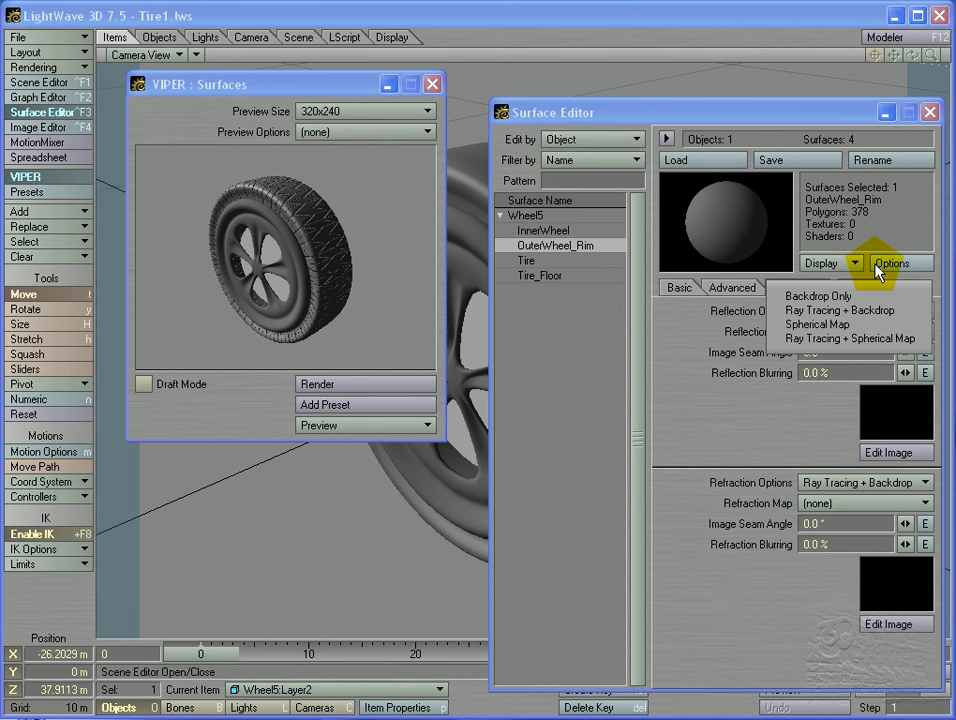
click(911, 340)
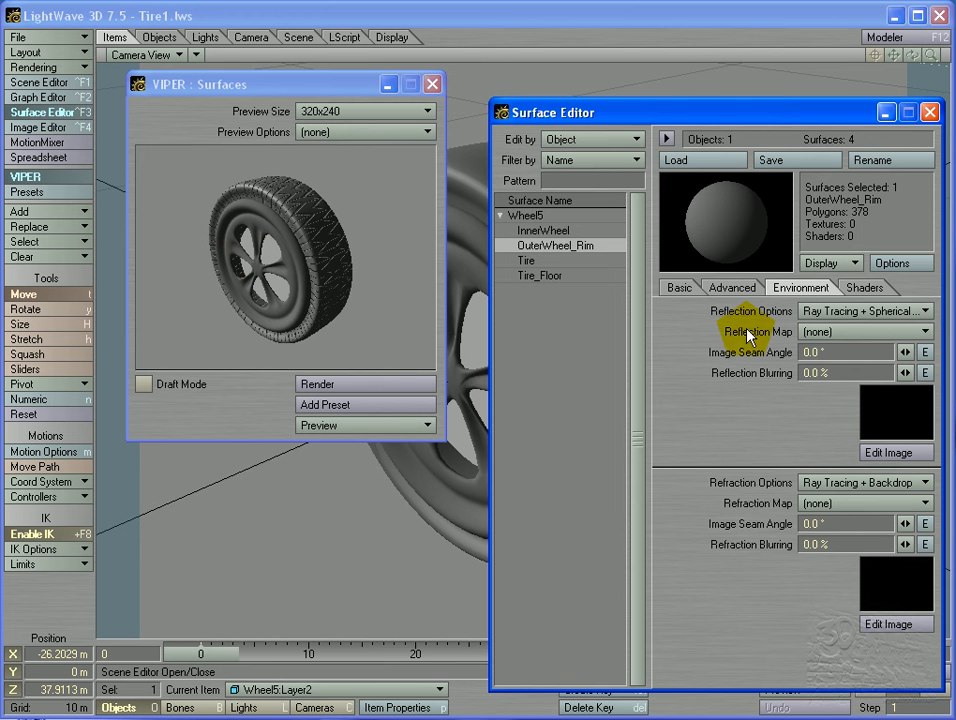
click(812, 333)
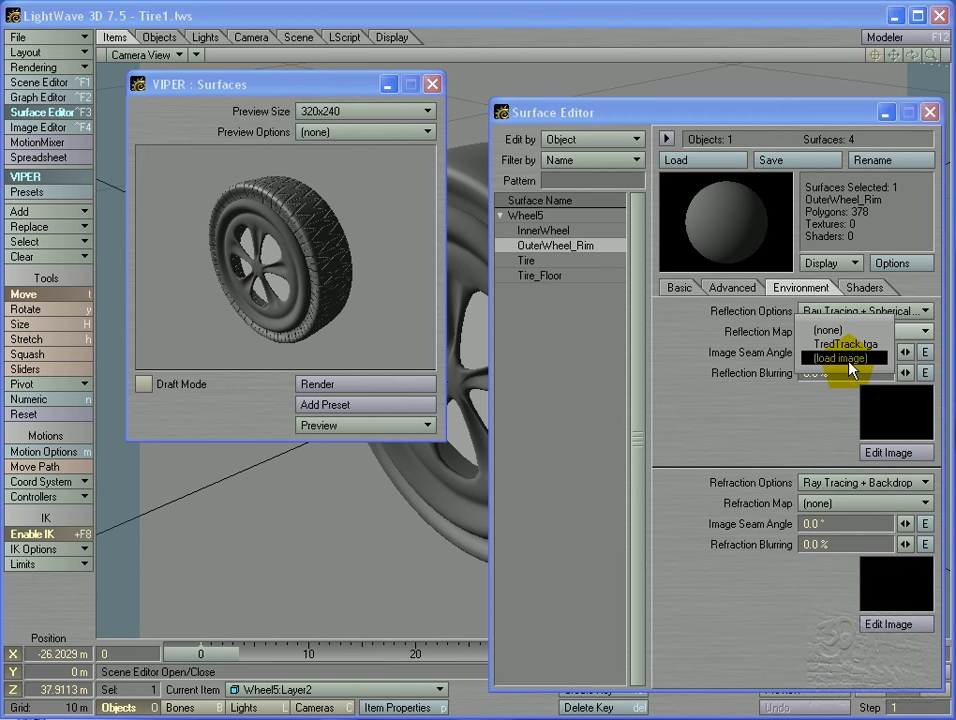
click(848, 360)
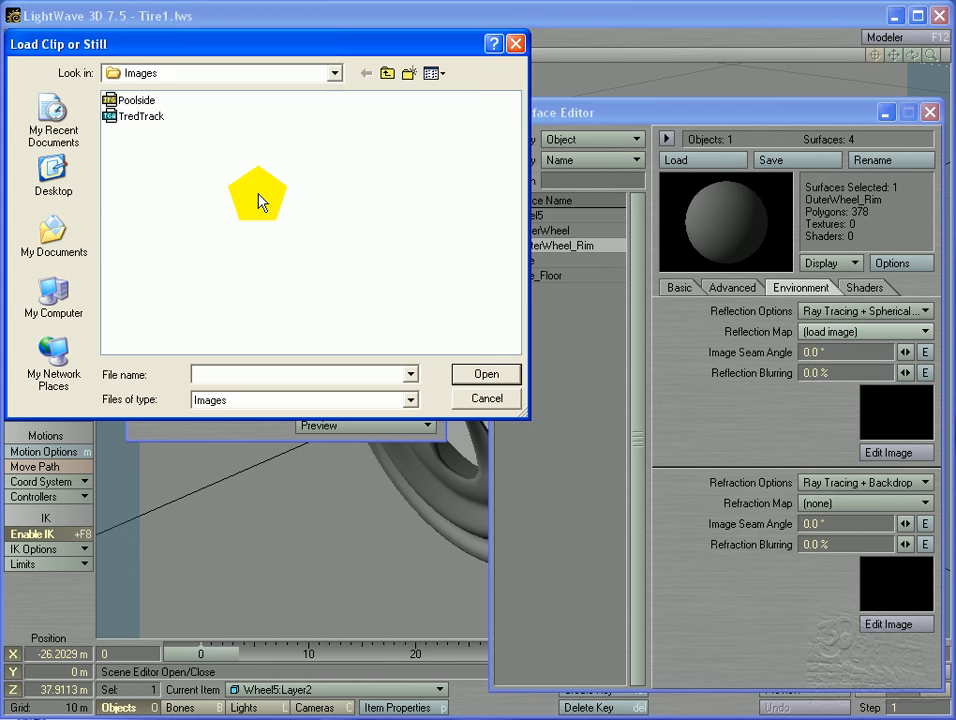
click(135, 100)
click(510, 370)
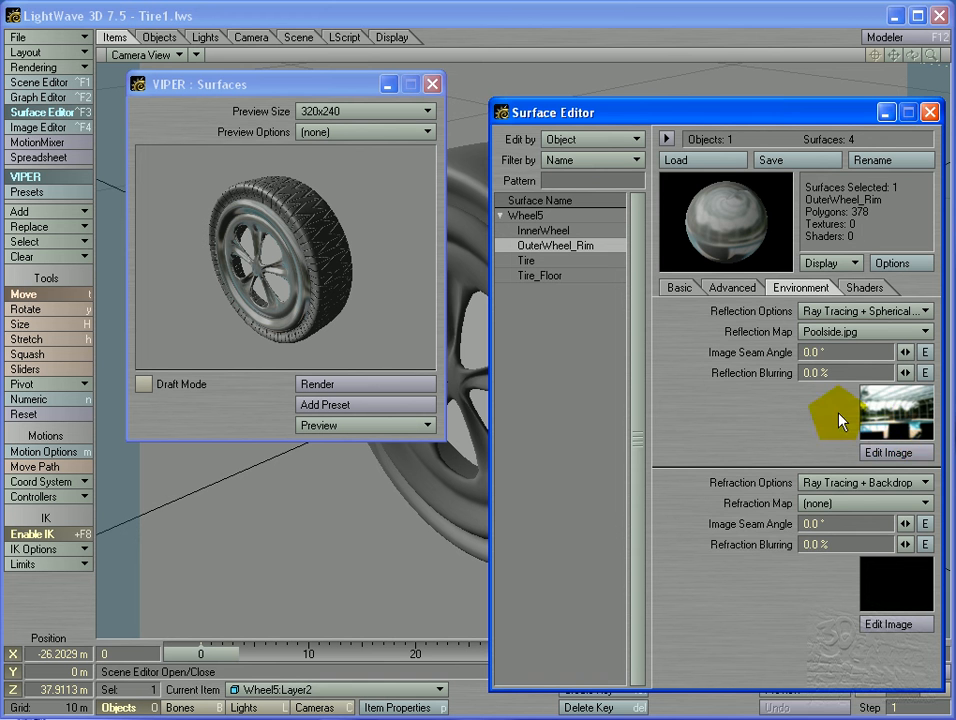
Open the Image Editor from the rim's reflection map and choose Poolside.jpg for editing.
click(900, 454)
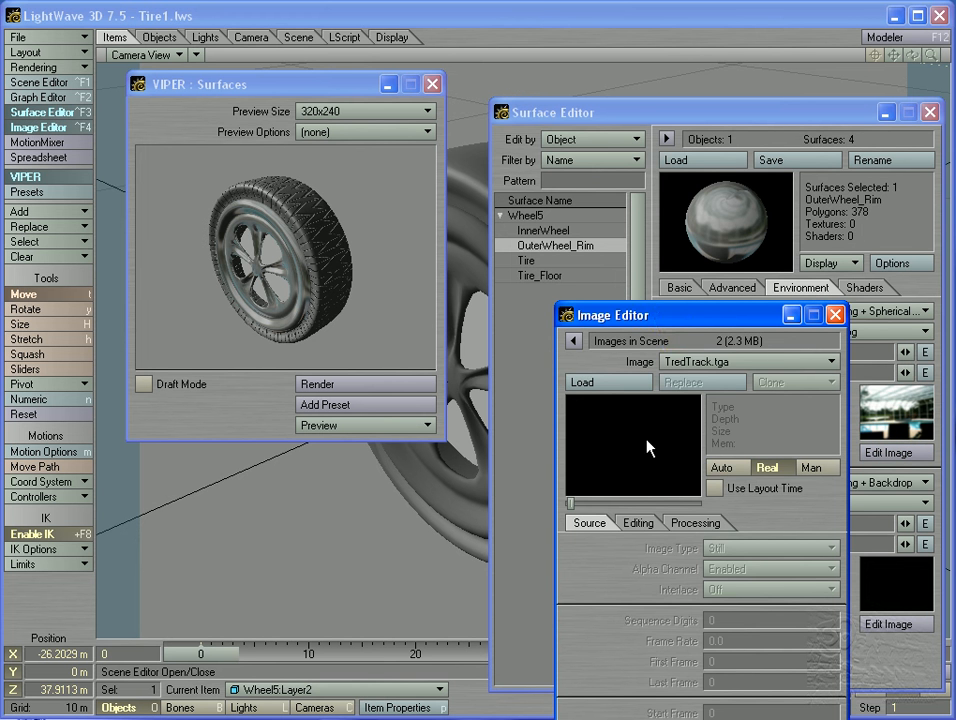
drag(692, 319, 682, 224)
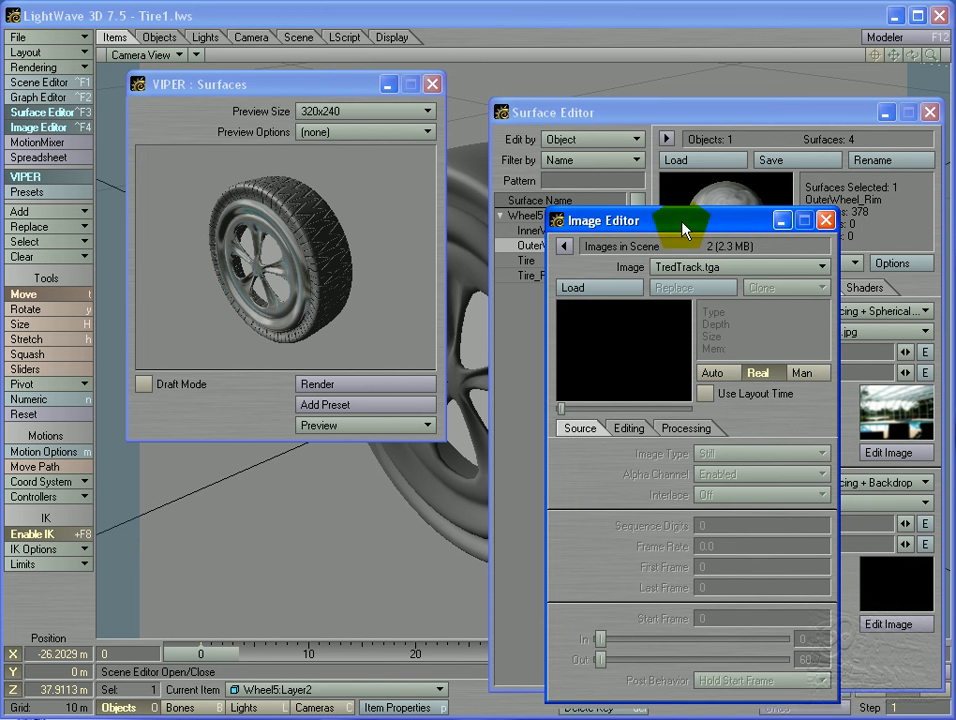
click(701, 276)
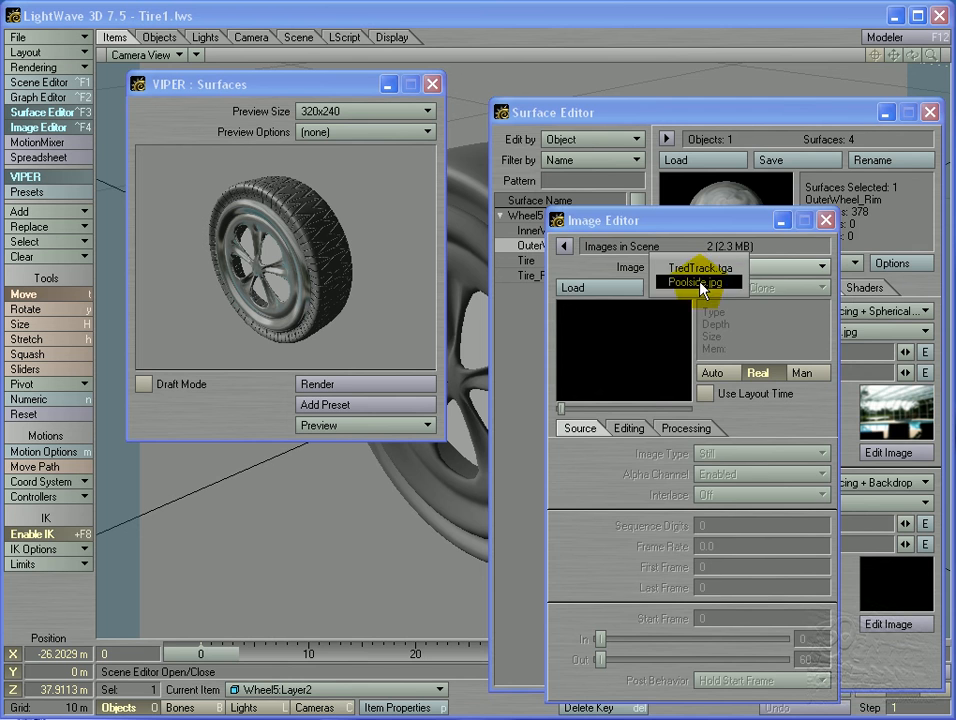
click(690, 282)
View the Poolside.jpg reflection image at full size and close the viewer.
double_click(648, 368)
drag(658, 338, 549, 6)
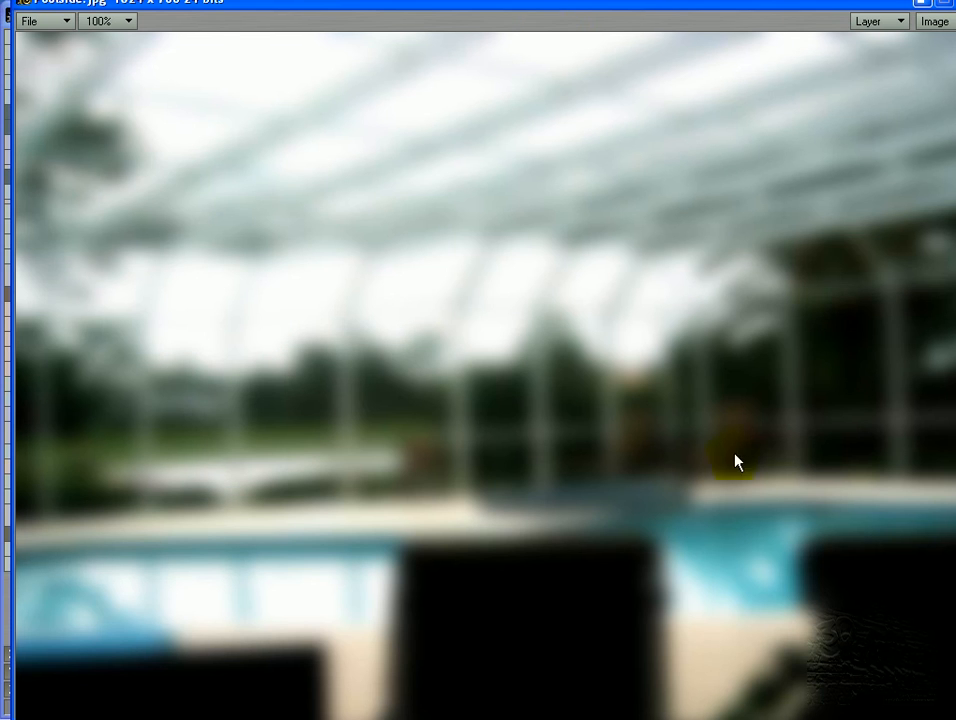
click(647, 258)
click(955, 3)
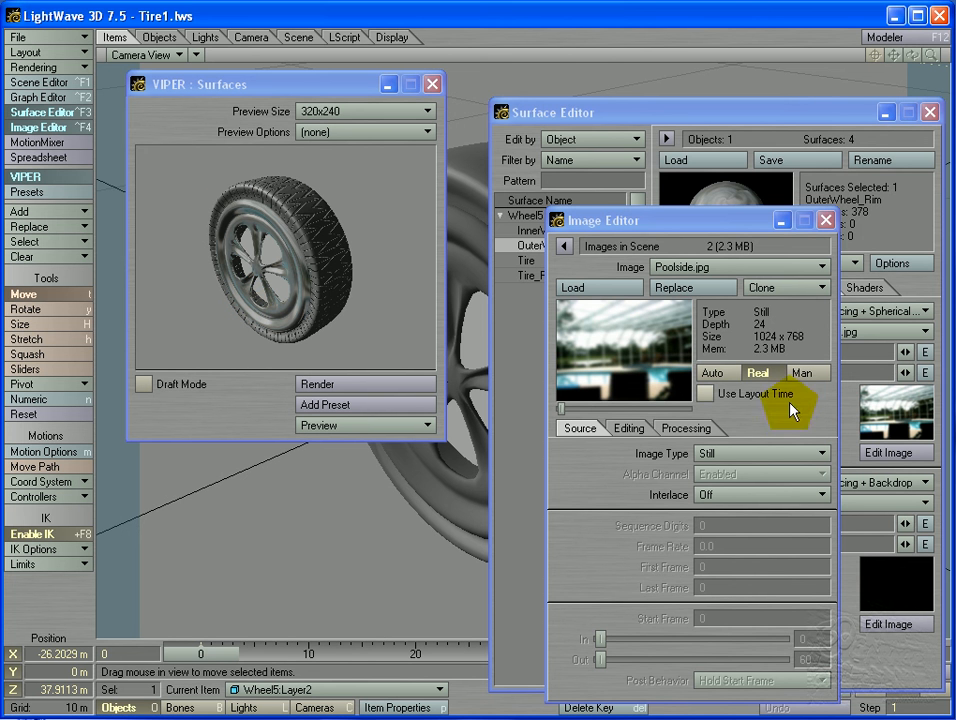
Adjust Poolside.jpg to contrast 0.58, brightness 0.1 and saturation -0.54.
click(627, 433)
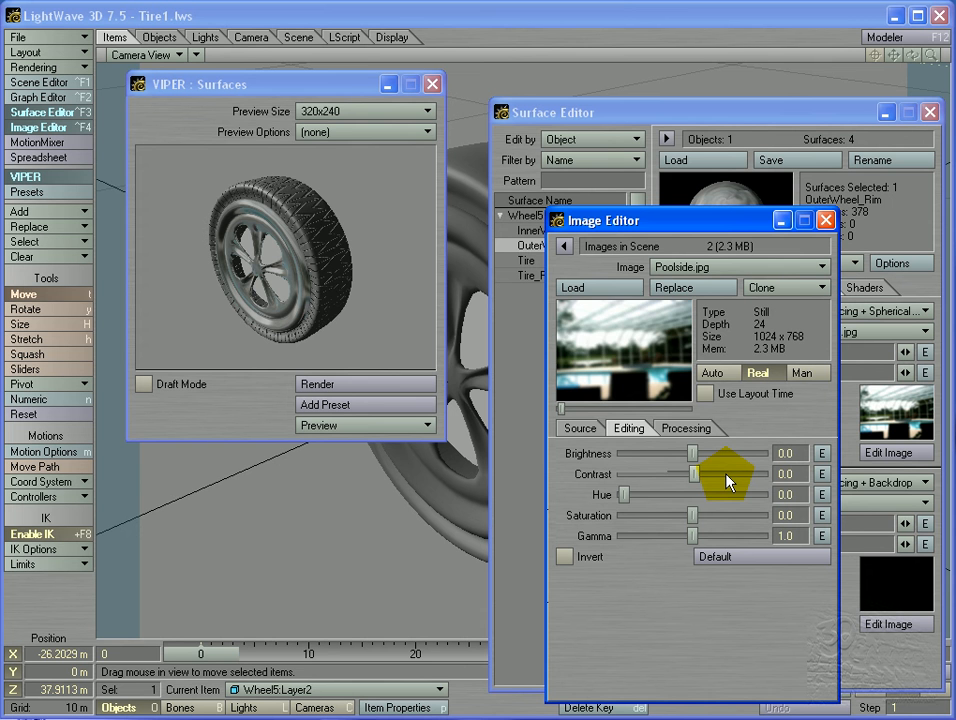
drag(727, 476, 733, 478)
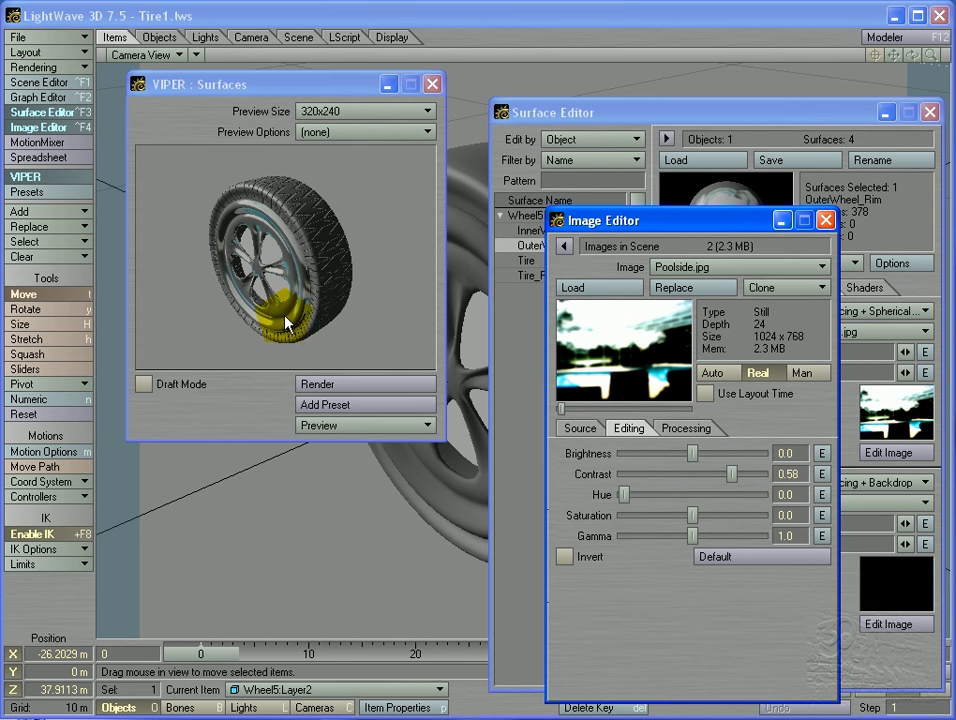
click(668, 456)
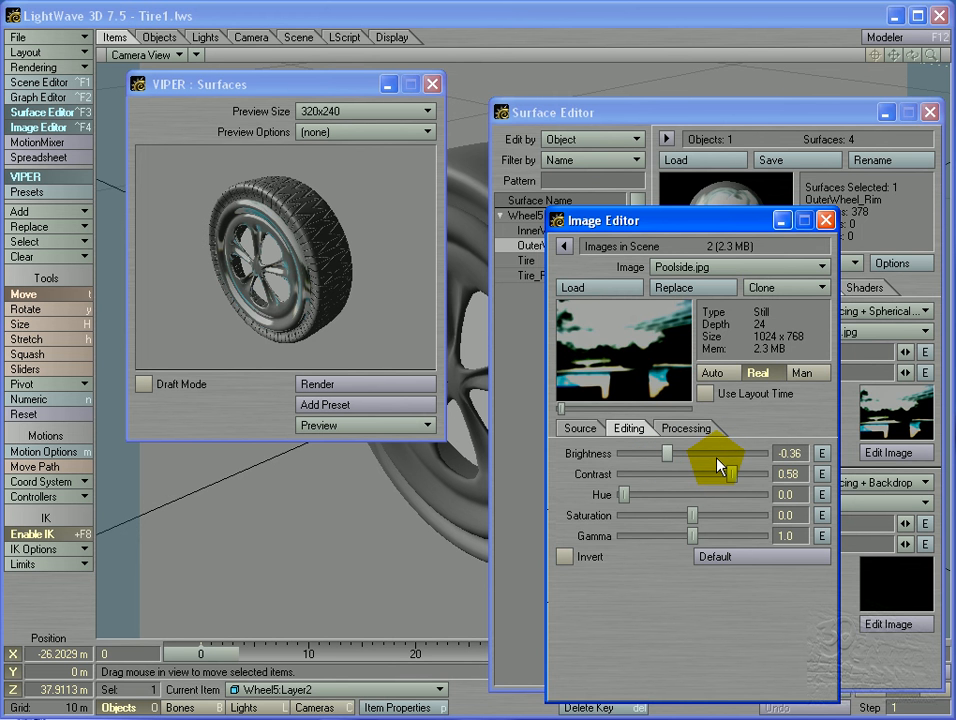
click(694, 456)
drag(687, 527, 618, 520)
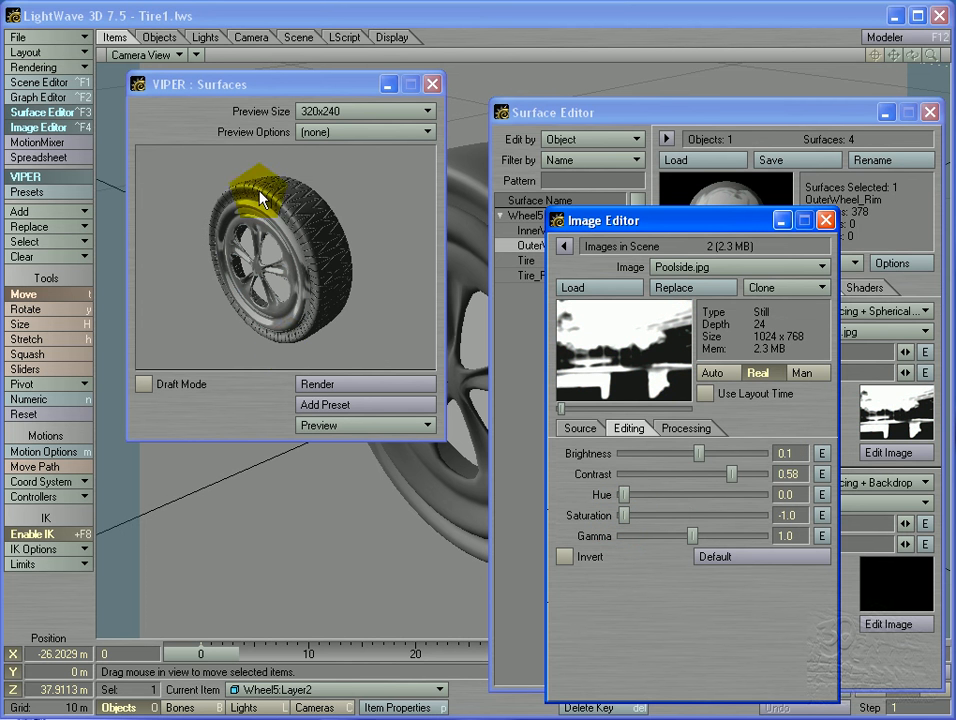
drag(627, 516, 656, 516)
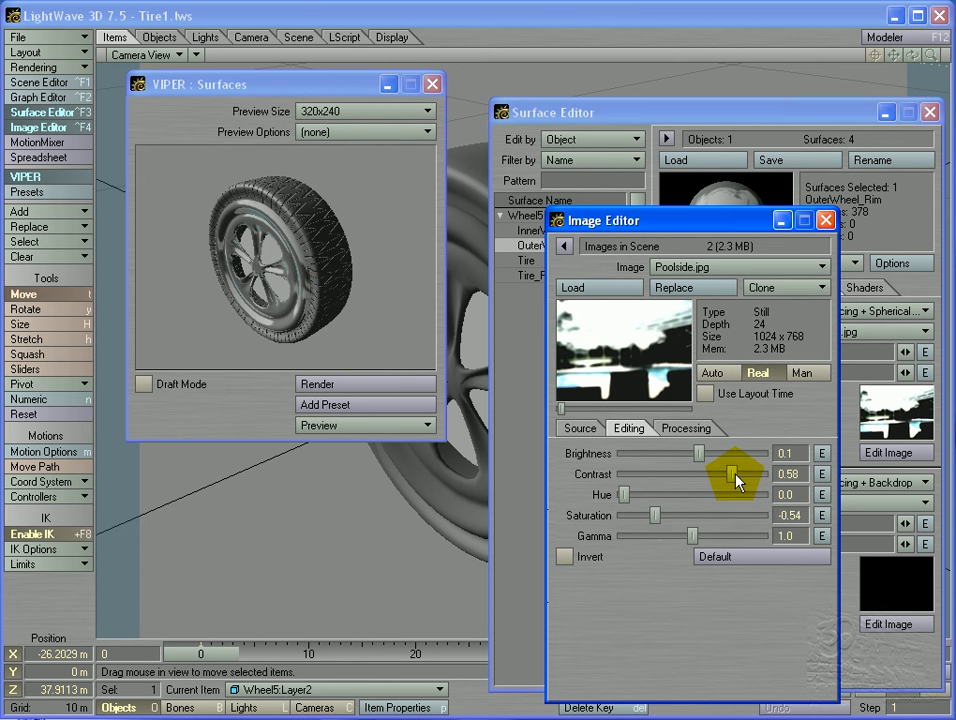
Fine-tune the saturation of Poolside.jpg and close the Image Editor.
click(660, 515)
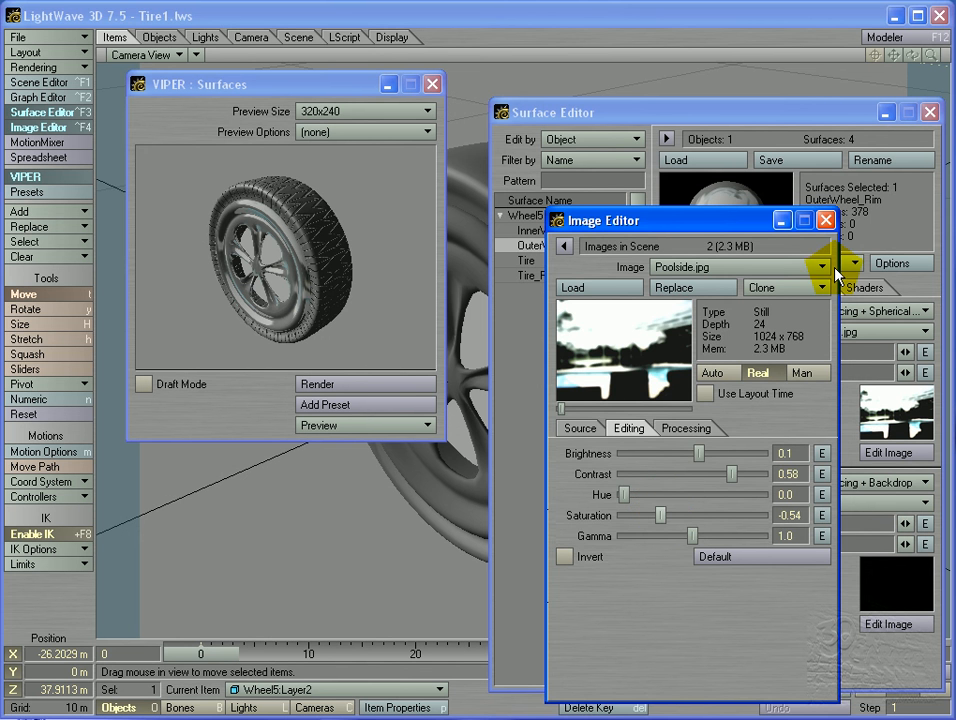
click(826, 220)
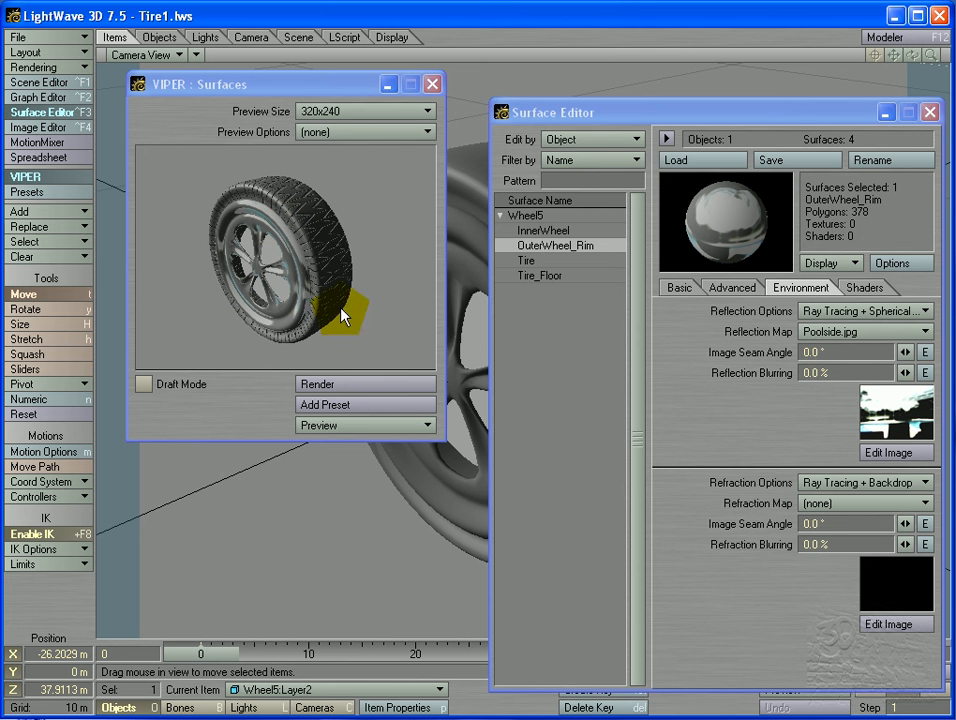
Set the OuterWheel_Rim surface's specularity to 33.5% and glossiness to 18%.
click(677, 288)
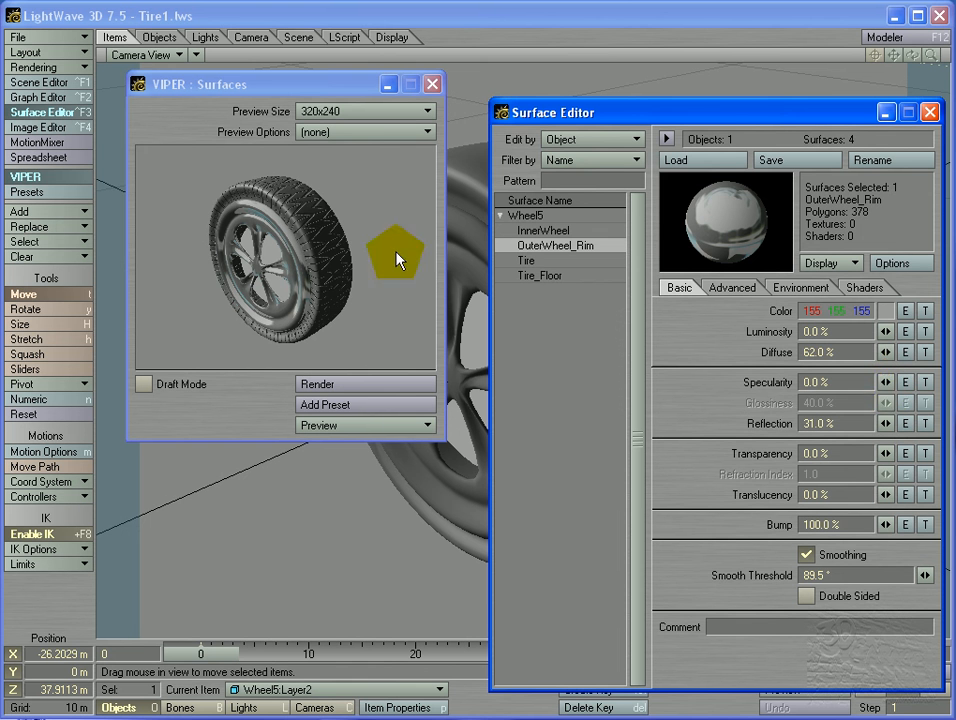
drag(885, 382, 893, 390)
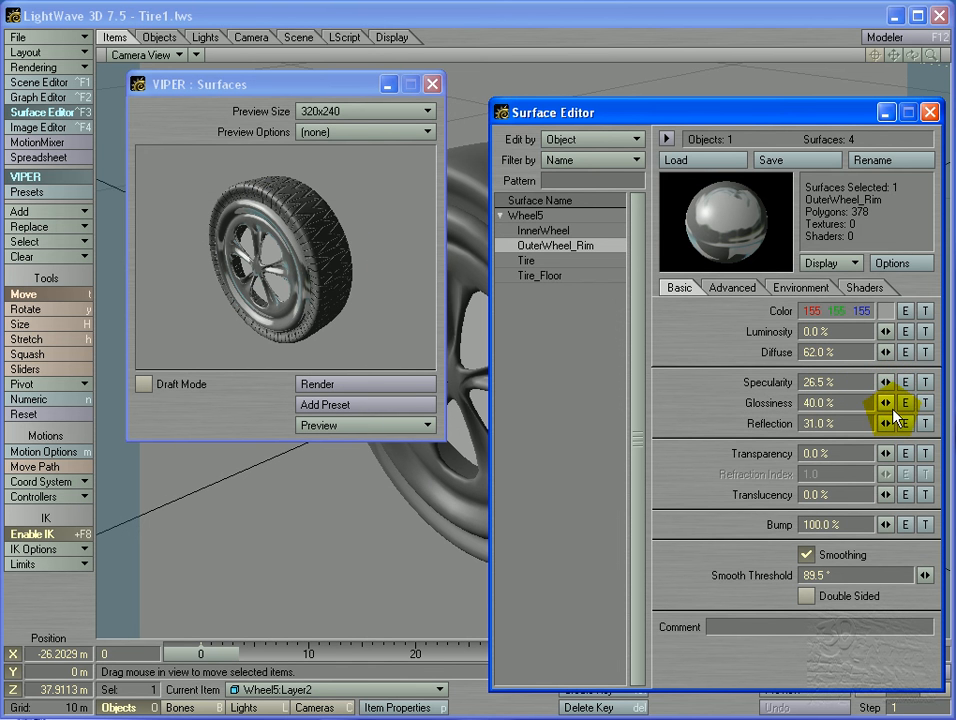
drag(882, 404, 890, 385)
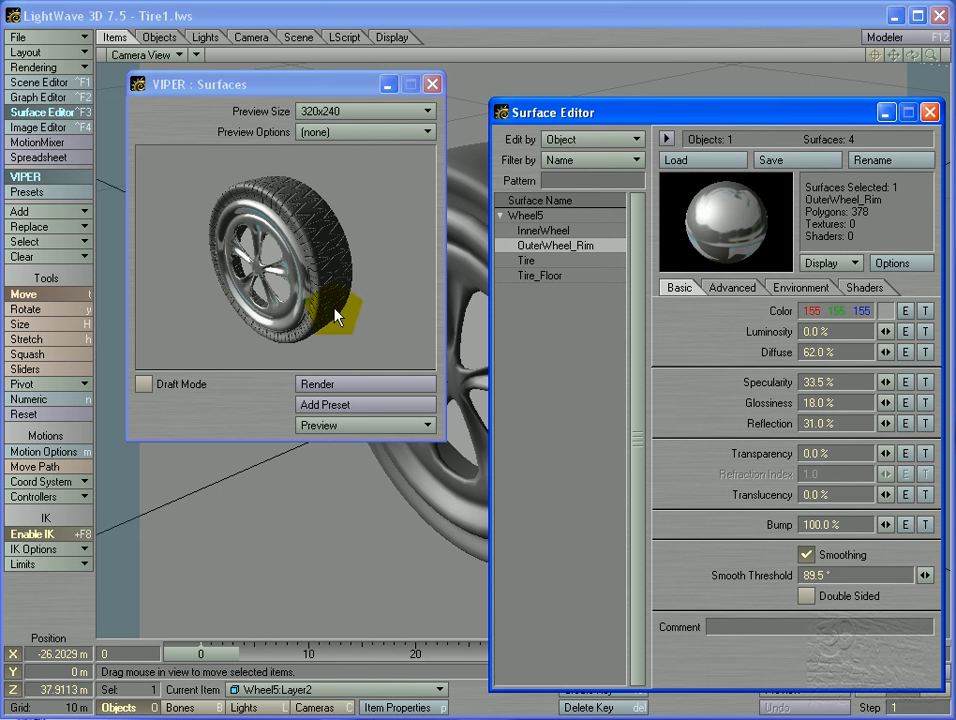
Open the surface presets and add the OuterWheel_Rim surface to the WorkSpace library.
click(30, 191)
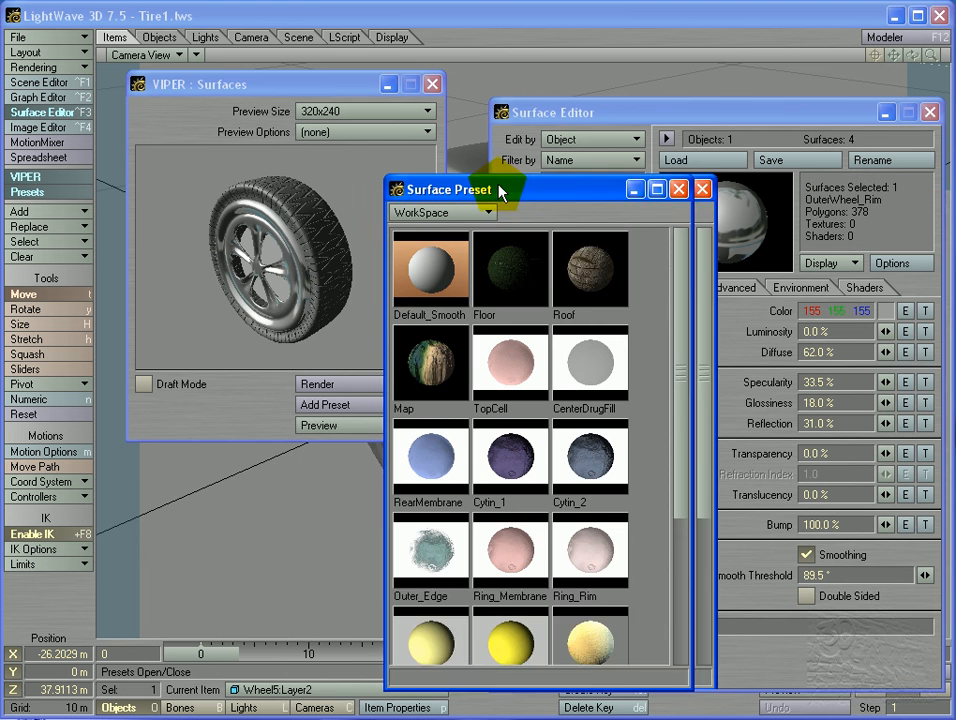
drag(500, 191, 276, 176)
drag(455, 256, 459, 500)
double_click(705, 212)
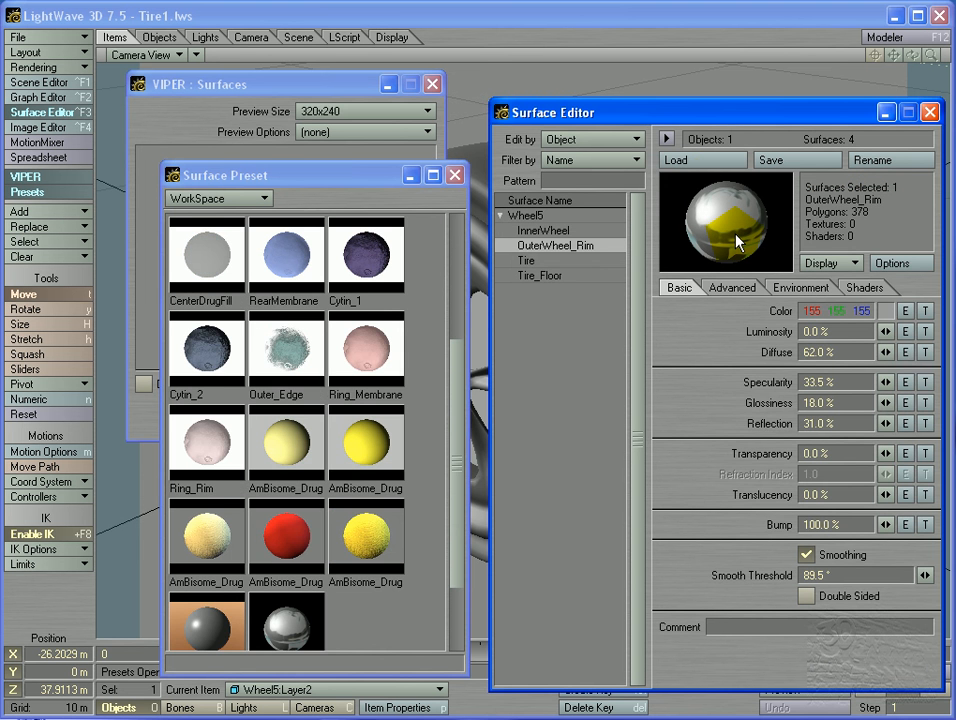
Rename the OuterWheel_Rim preset in the library as WheelChrome and close the presets.
drag(461, 497, 448, 630)
click(222, 543)
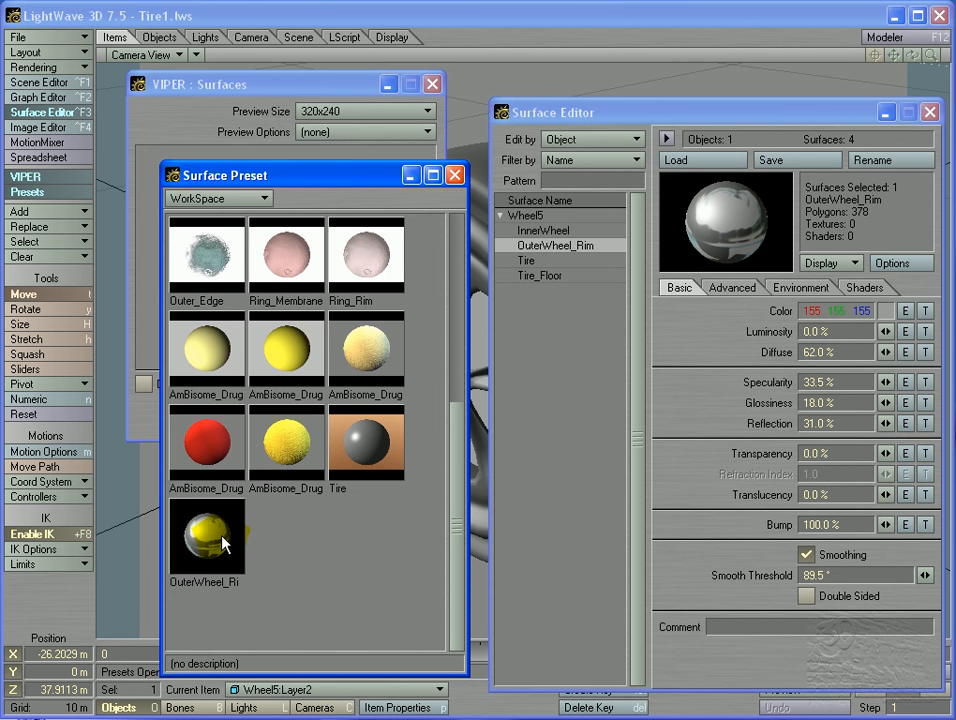
right_click(222, 543)
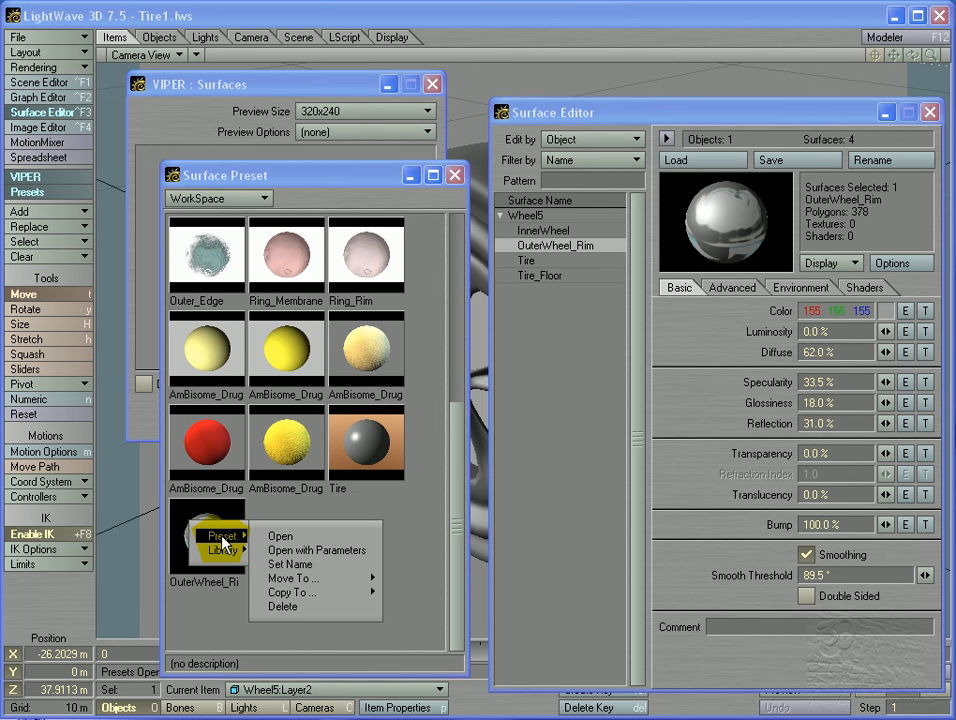
click(322, 564)
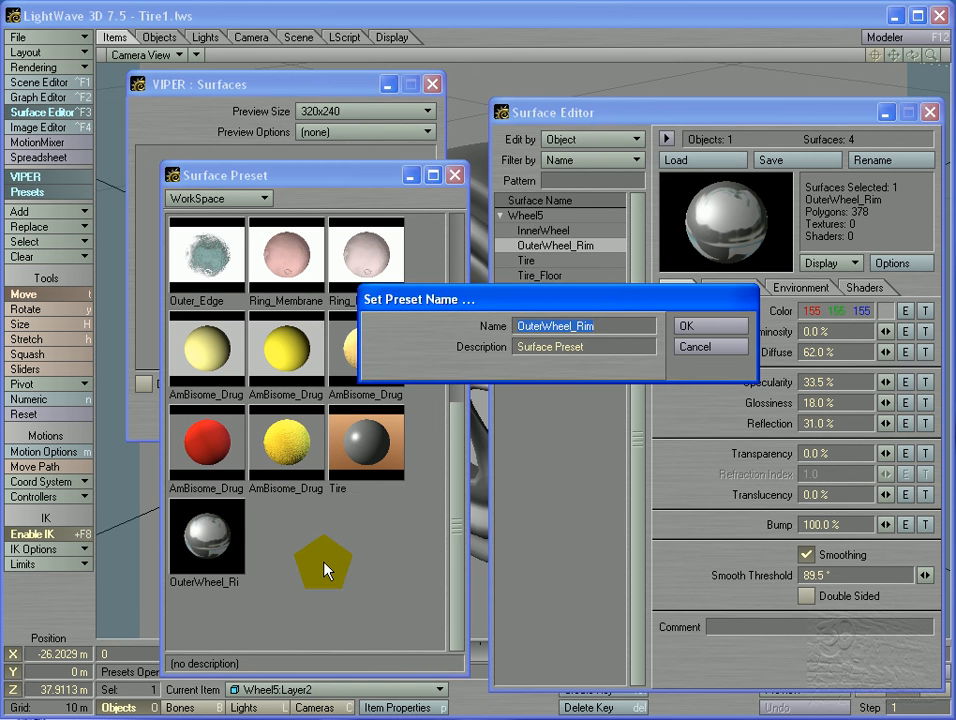
text(WheelCh)
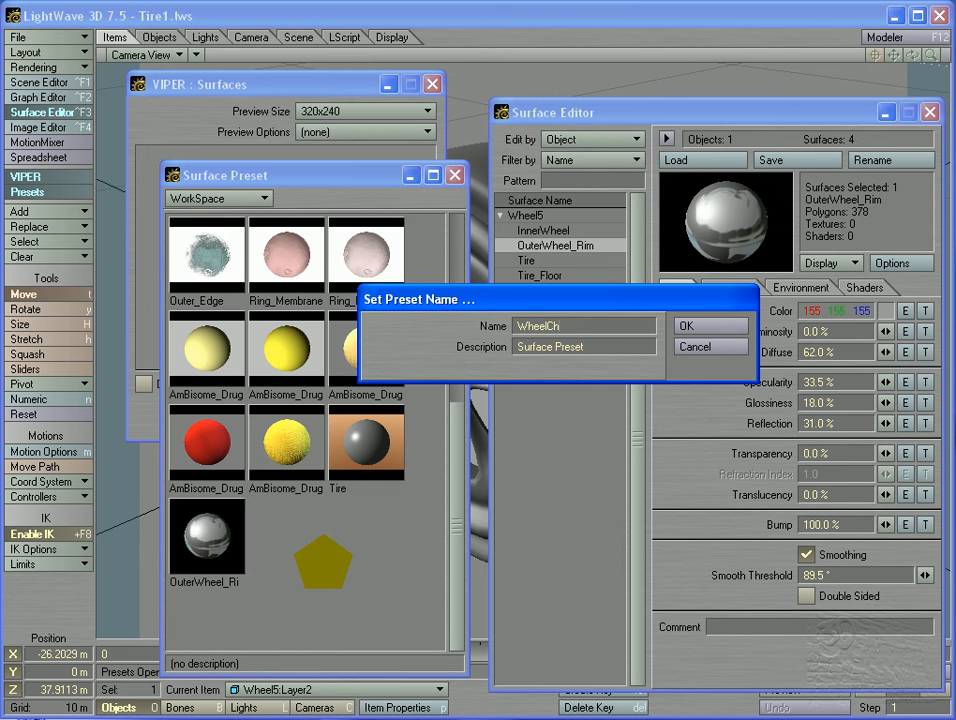
text(rome)
key(Return)
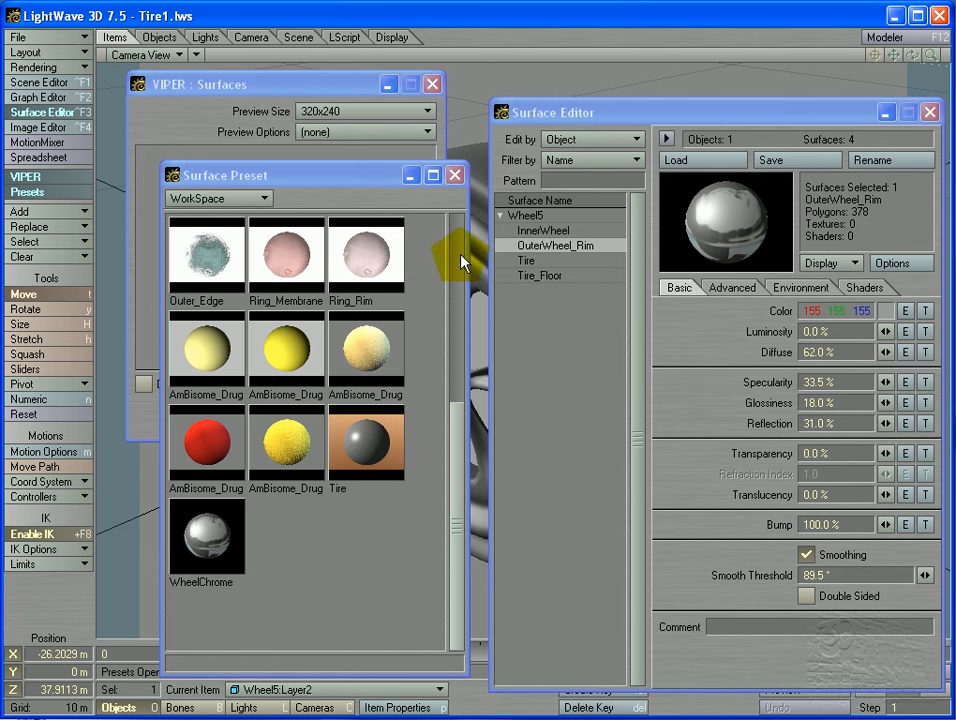
click(455, 175)
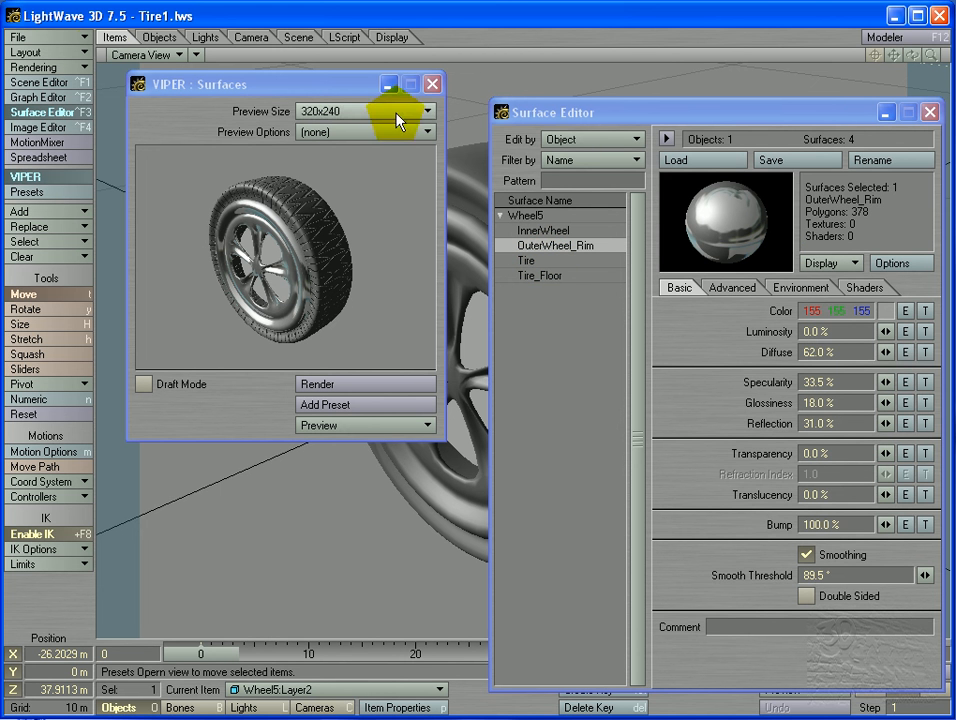
Save all objects to store the new surface settings with the wheel.
click(55, 38)
mouse_move(40, 67)
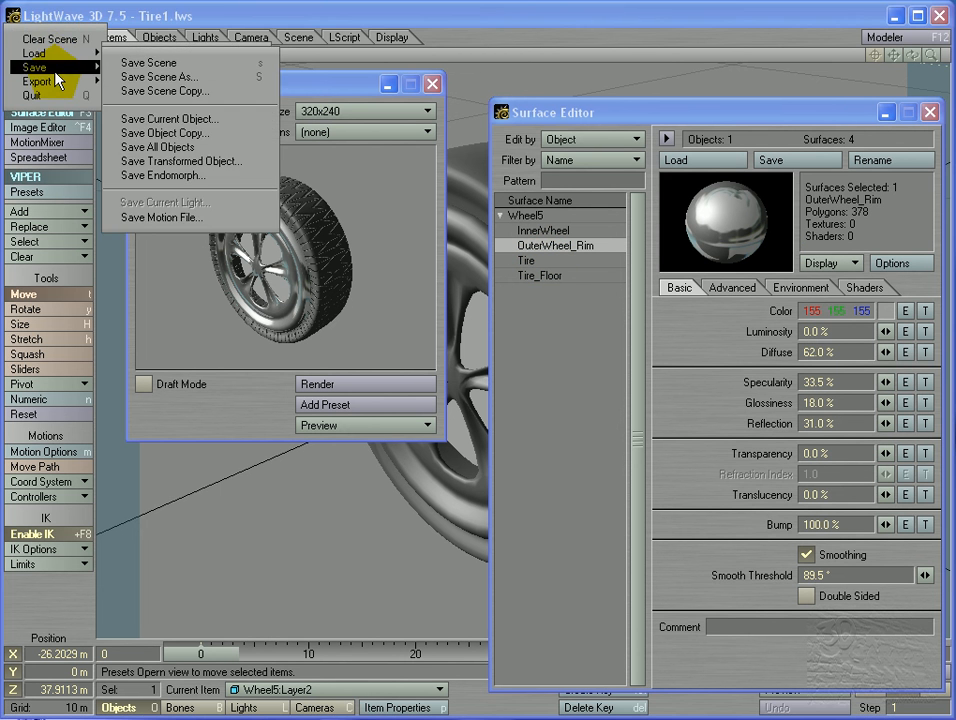
click(200, 148)
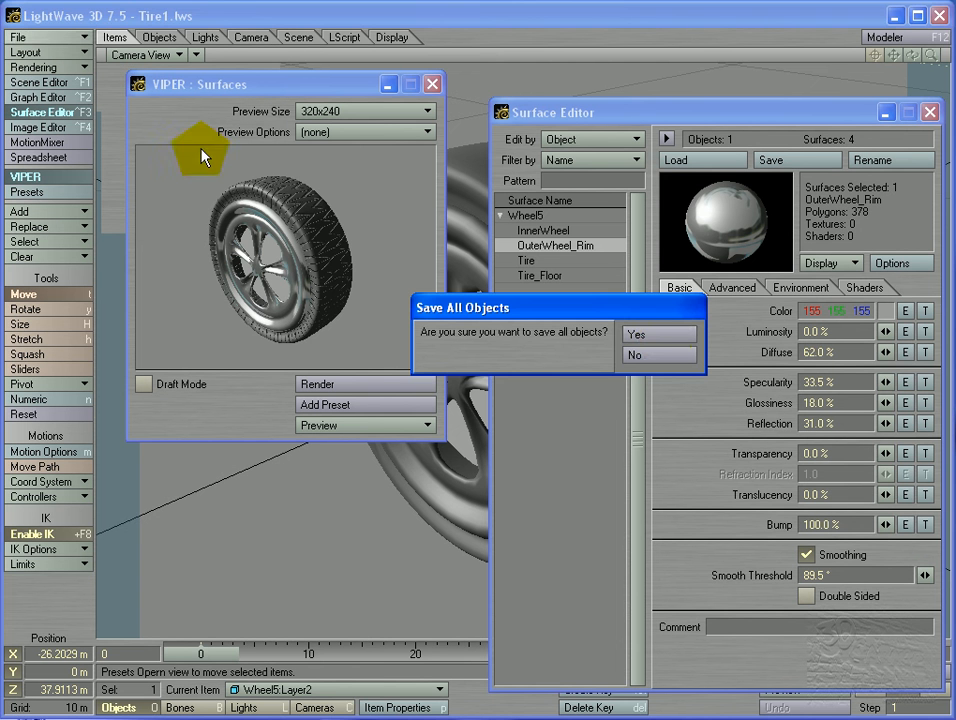
click(648, 331)
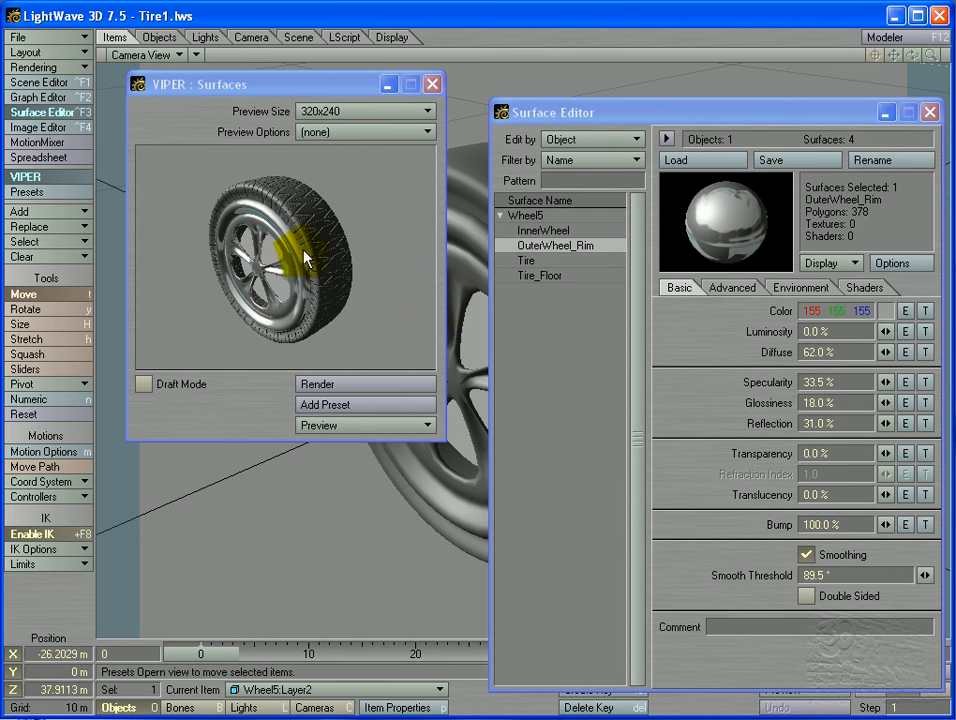
Copy the OuterWheel_Rim surface settings and paste them onto the InnerWheel surface.
right_click(579, 250)
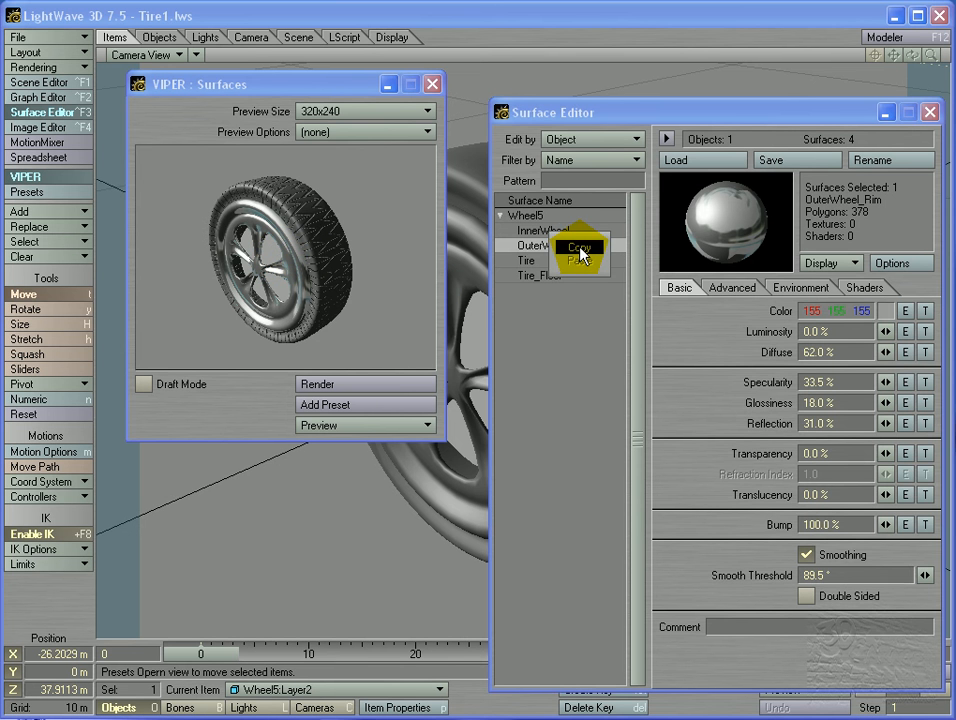
click(579, 248)
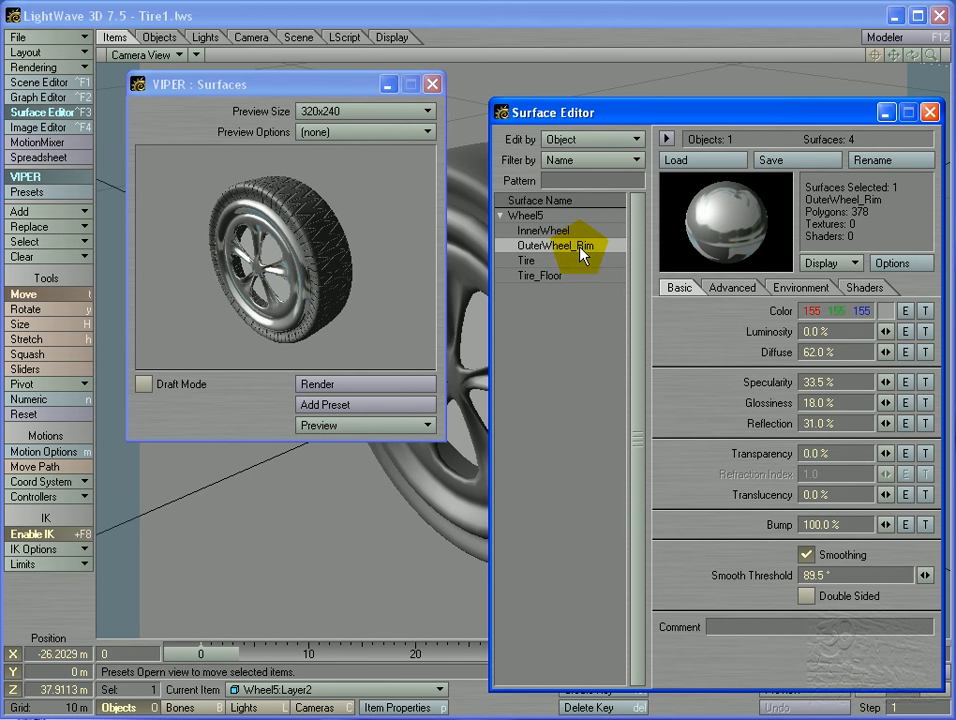
click(580, 233)
right_click(581, 237)
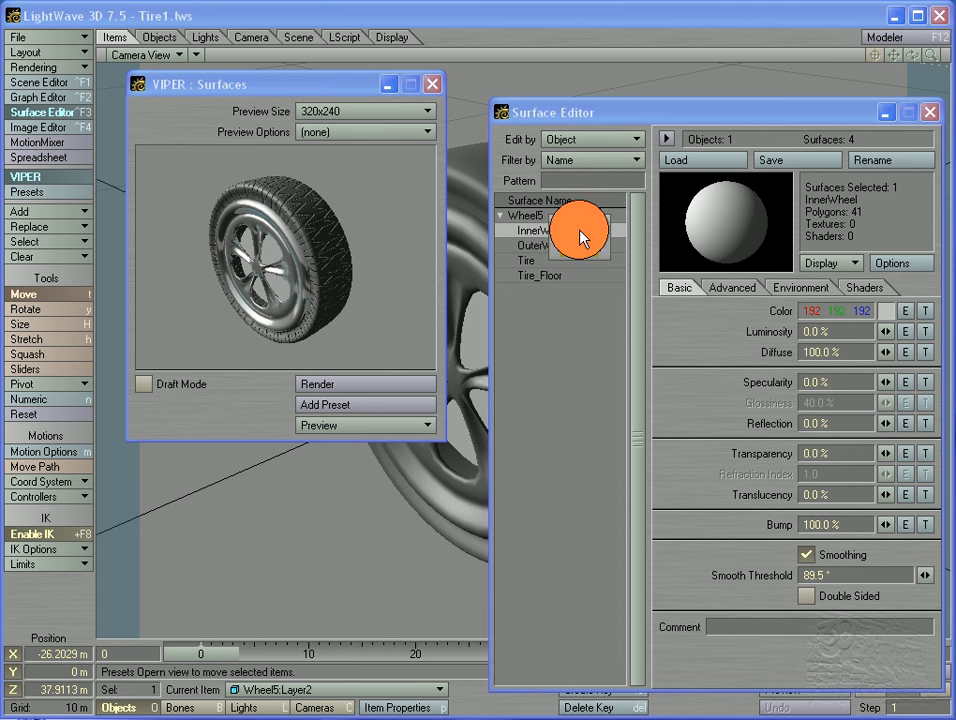
click(582, 245)
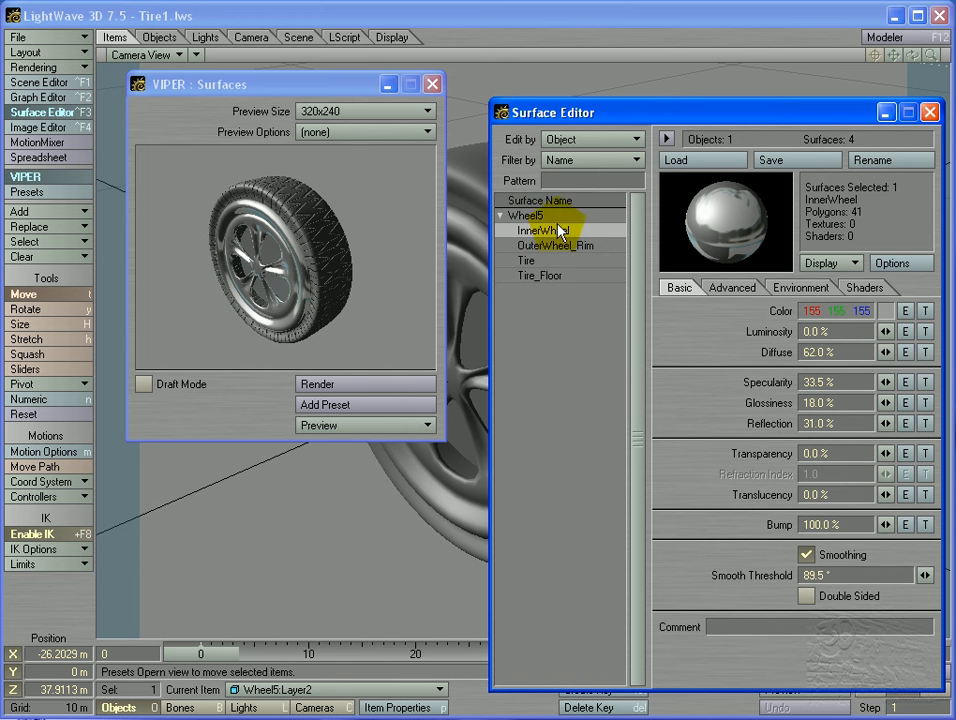
Turn off smoothing for the InnerWheel surface and set the OuterWheel_Rim surface's smooth threshold to 40°.
click(835, 555)
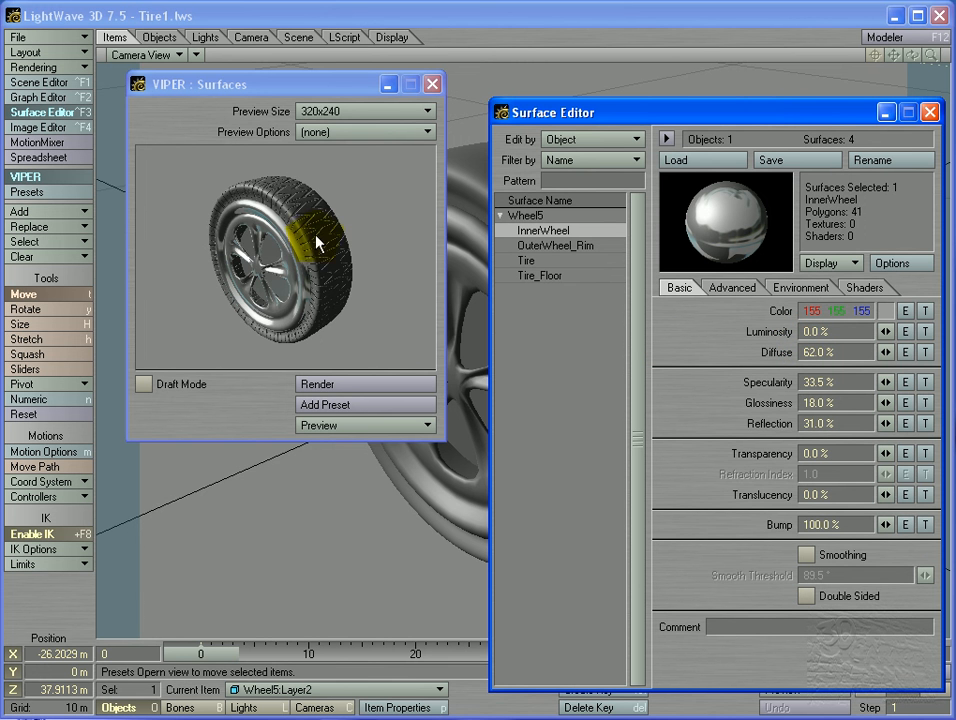
click(608, 247)
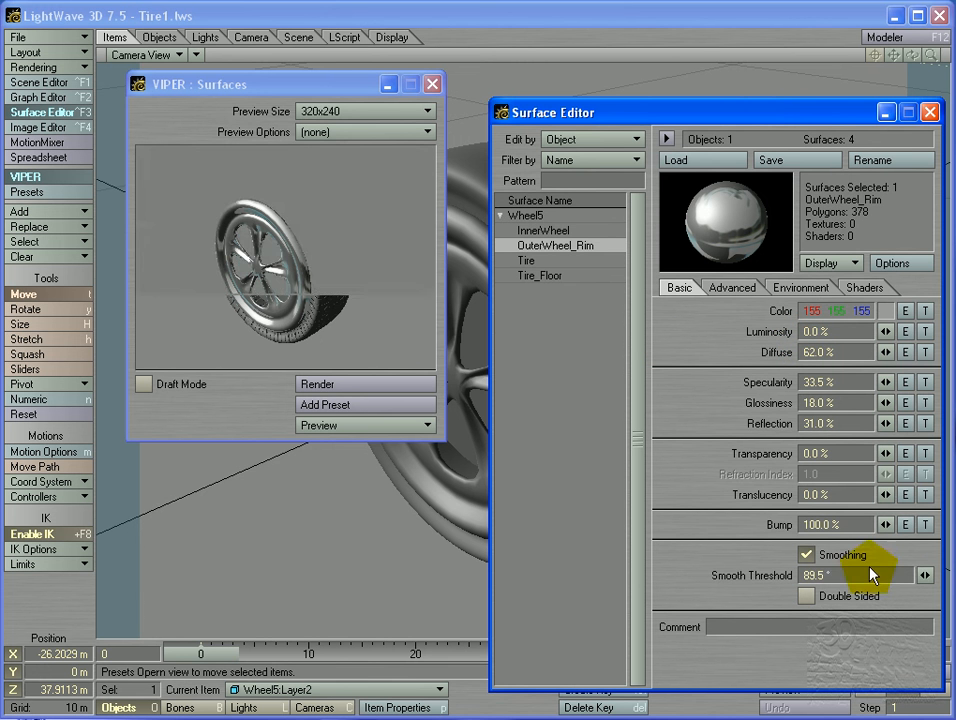
click(815, 575)
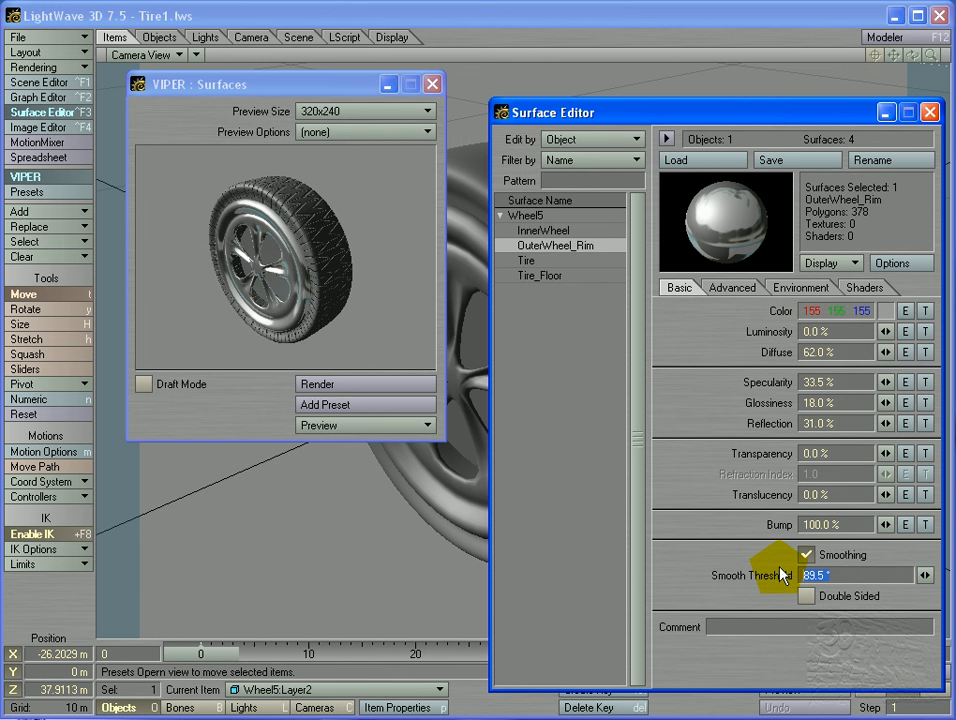
text(40)
key(Return)
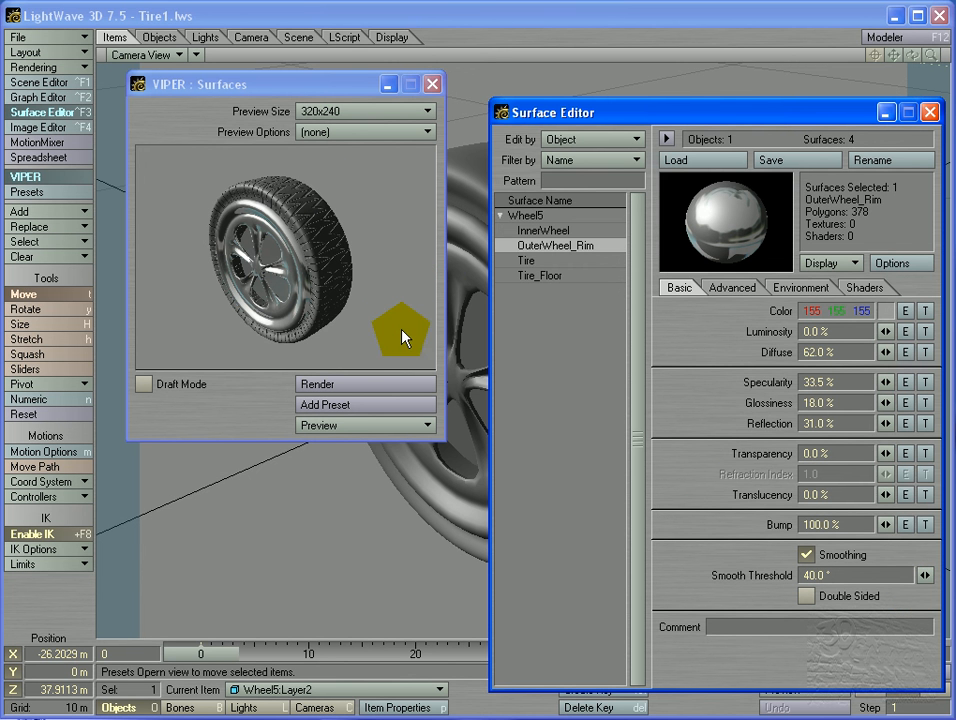
Close the Surface Editor and save all objects again with the updated surfaces.
click(929, 112)
click(58, 36)
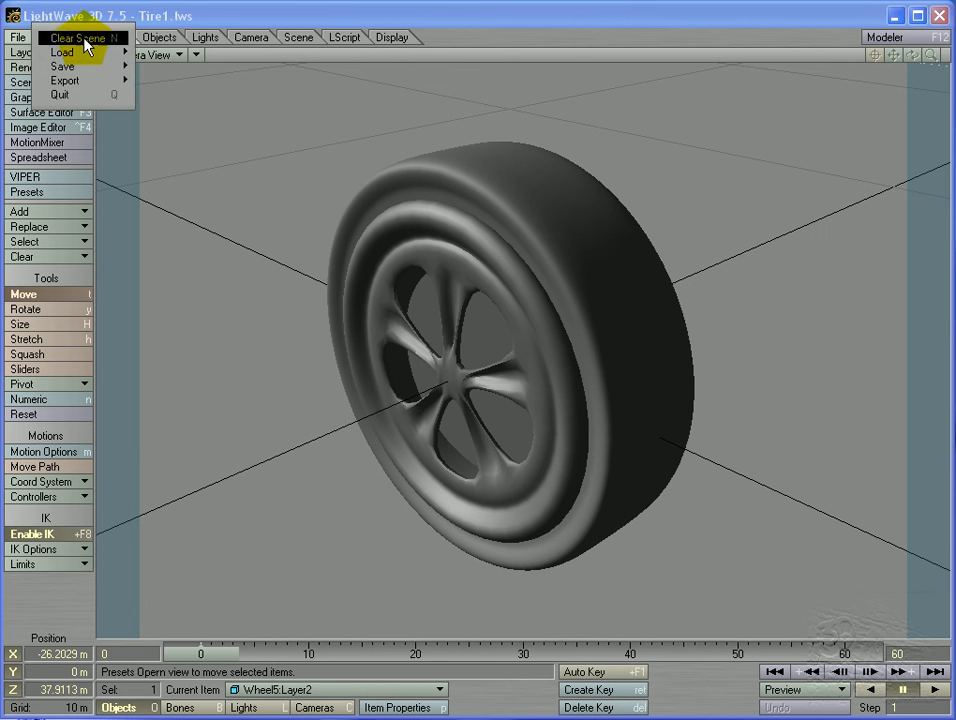
mouse_move(64, 66)
click(216, 147)
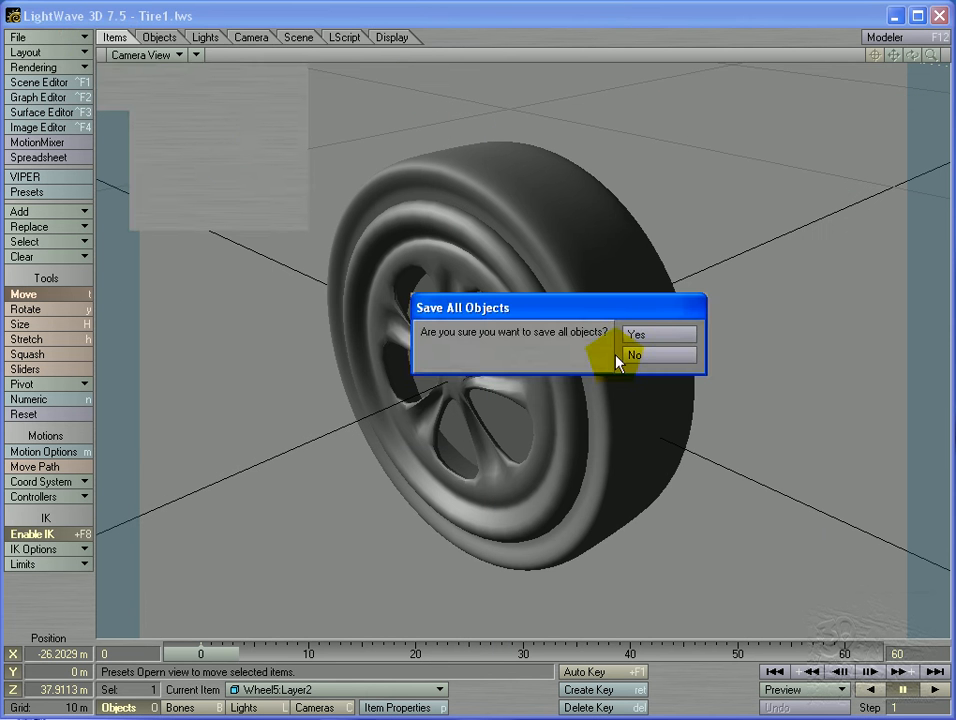
click(662, 331)
Save the scene under its existing name, Tire1.lws.
click(88, 40)
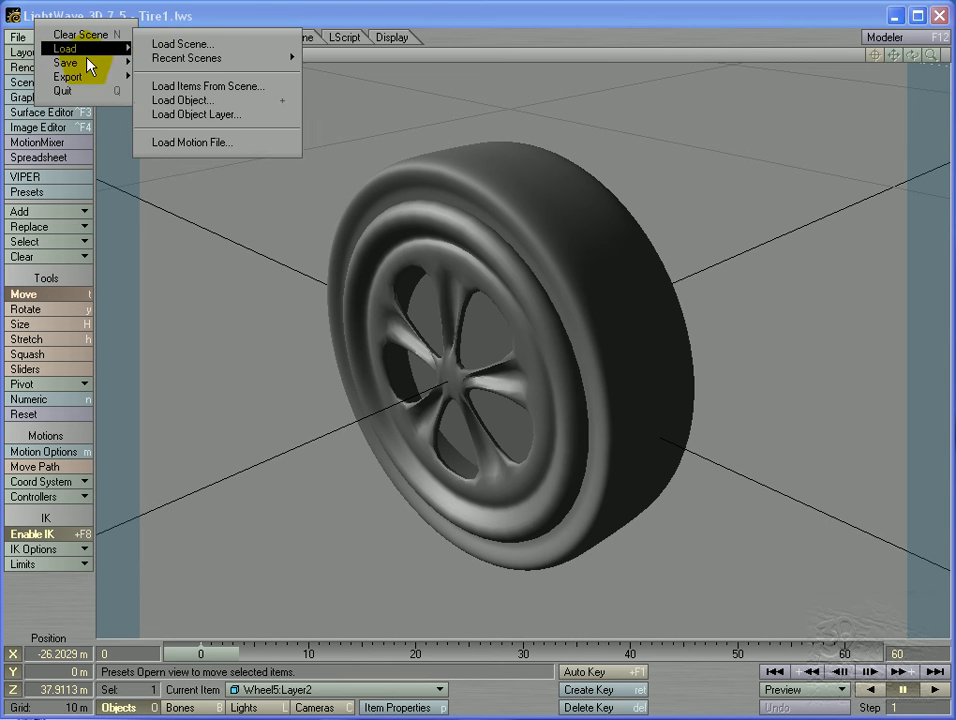
mouse_move(66, 62)
click(158, 60)
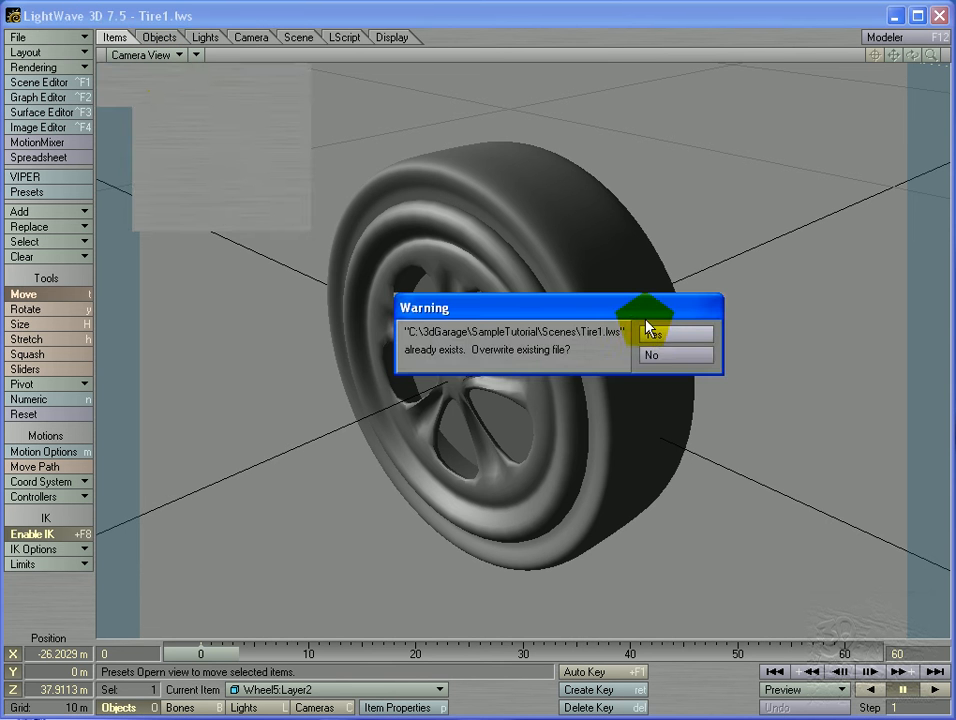